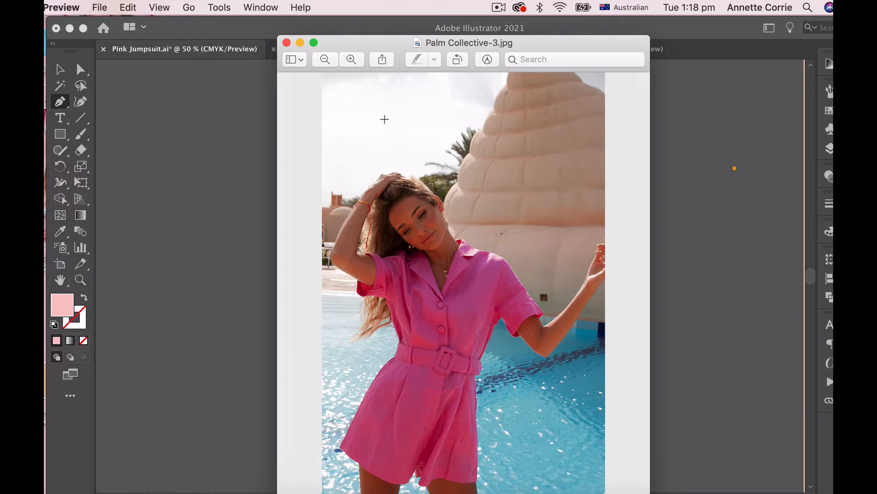
# Close the Palm Collective-3.jpg reference photo and bring up the TROPICANA PLAYSUIT UPDATED.png document for comparison.
pyautogui.press('super+w')
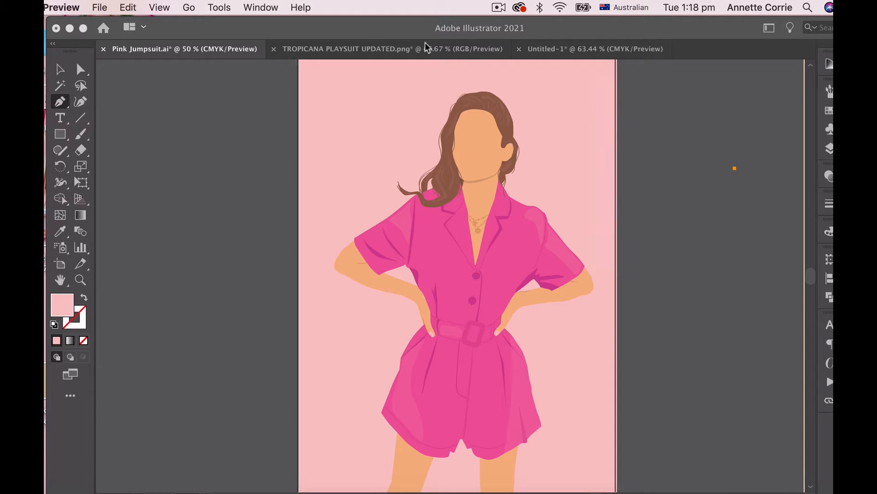
pyautogui.click(354, 53)
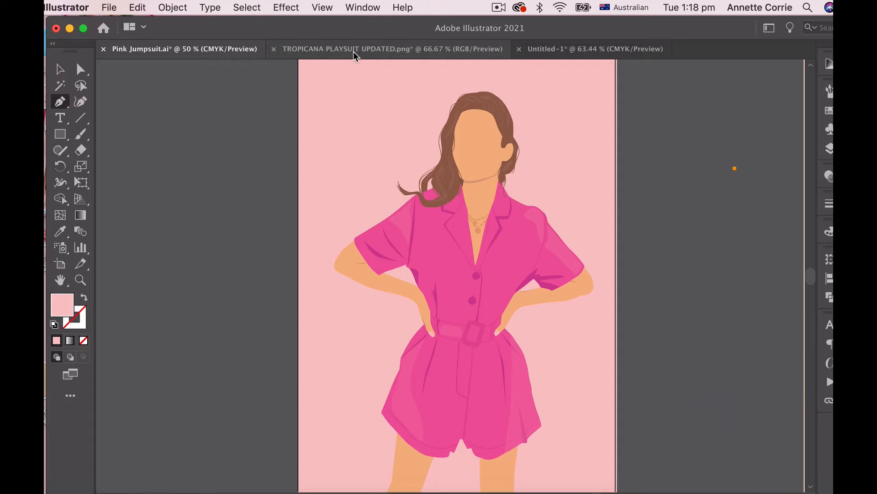
pyautogui.click(353, 51)
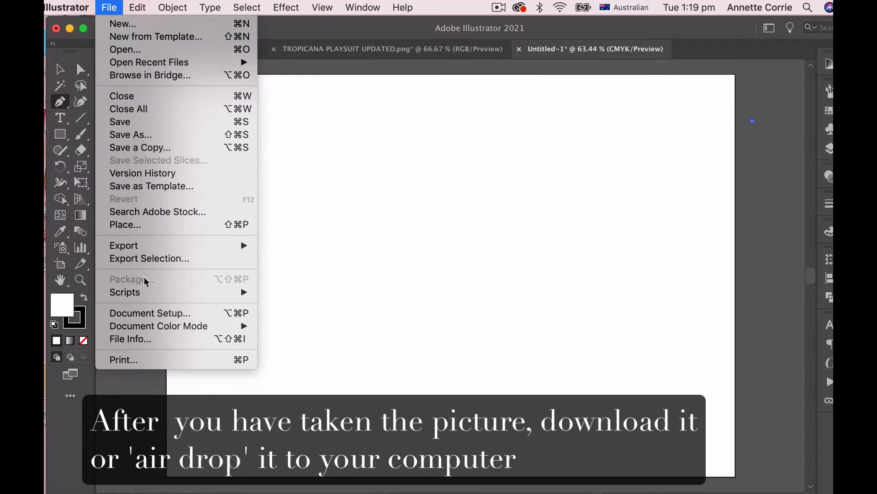
# Place the flat-lay photo of the pink playsuit on the blank Untitled-1 artboard, starting at the artboard's upper edge.
pyautogui.click(132, 224)
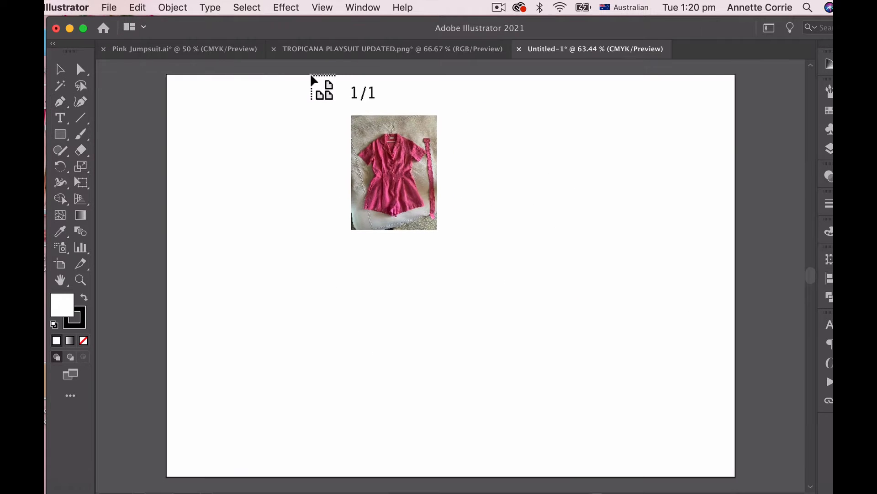
pyautogui.moveTo(310, 75); pyautogui.dragTo(559, 380)
pyautogui.scroll(5, 552, 249)
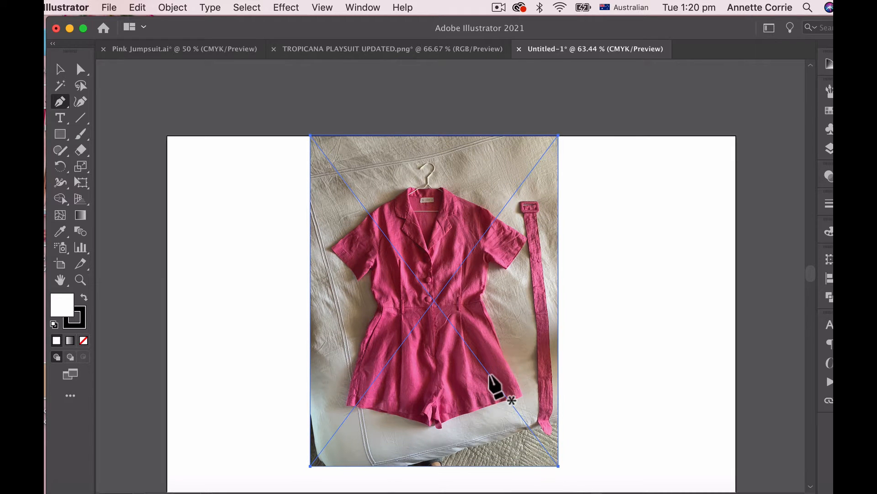
# Examine the playsuit photo up close, covering the shorts, waistline, bodice, collar and belt.
pyautogui.click(545, 376)
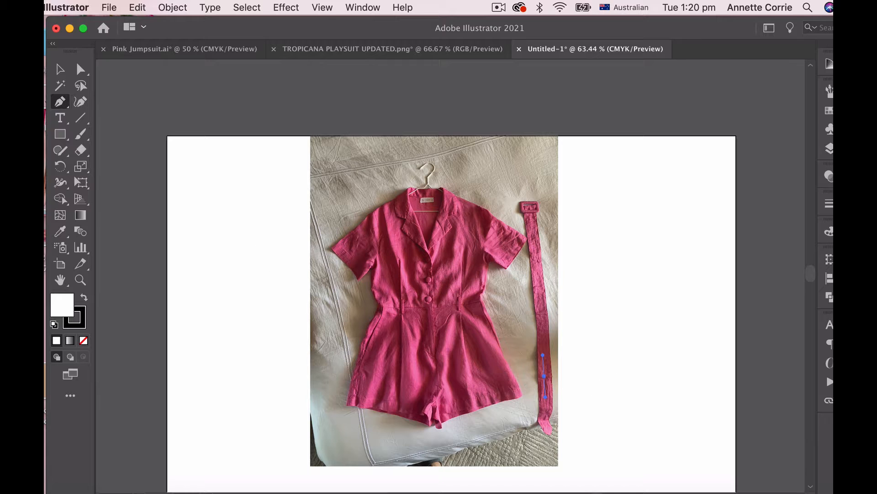
pyautogui.click(148, 101)
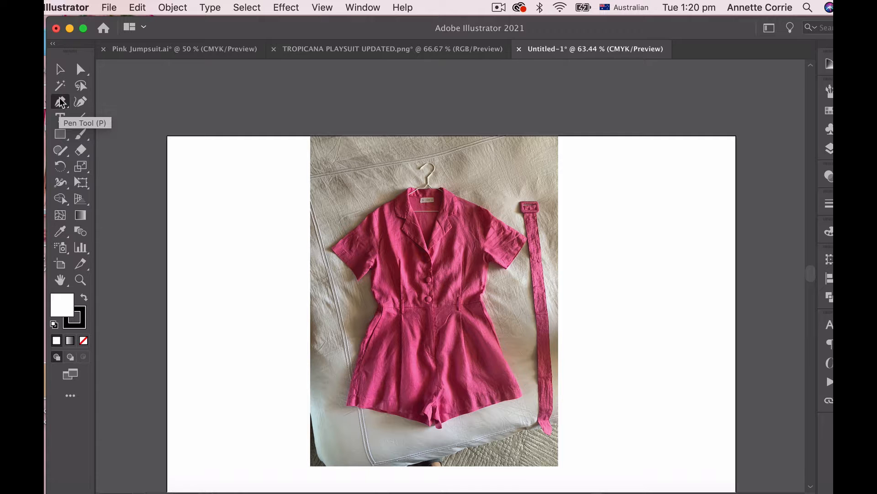
pyautogui.keyDown('super'); pyautogui.click(560, 361); pyautogui.keyUp('super')
pyautogui.keyDown('super'); pyautogui.click(435, 319); pyautogui.keyUp('super')
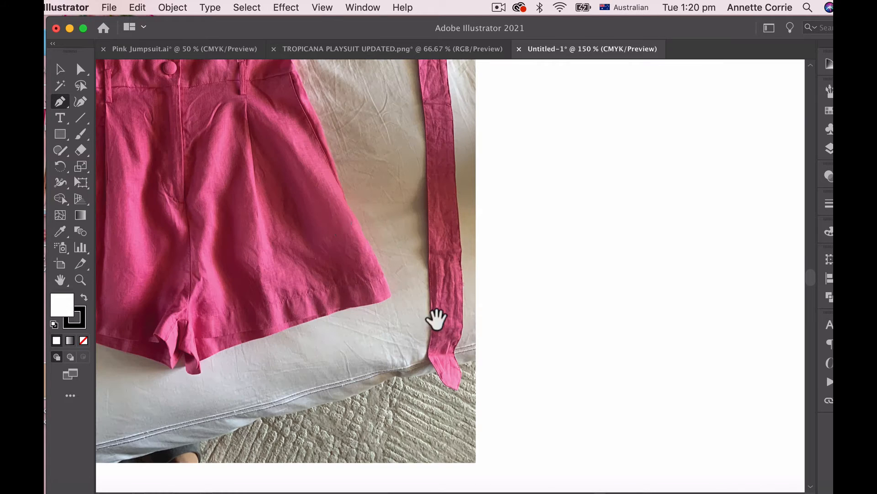
pyautogui.moveTo(341, 232); pyautogui.dragTo(528, 349)
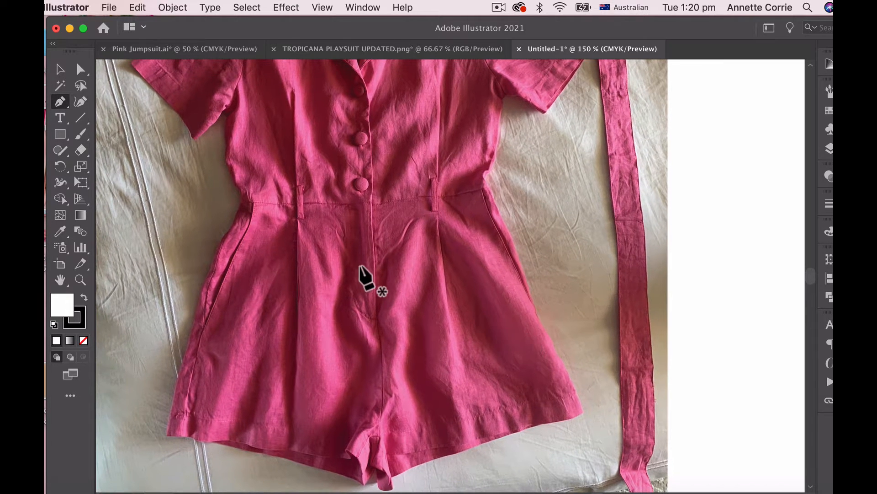
pyautogui.moveTo(363, 269); pyautogui.dragTo(404, 294)
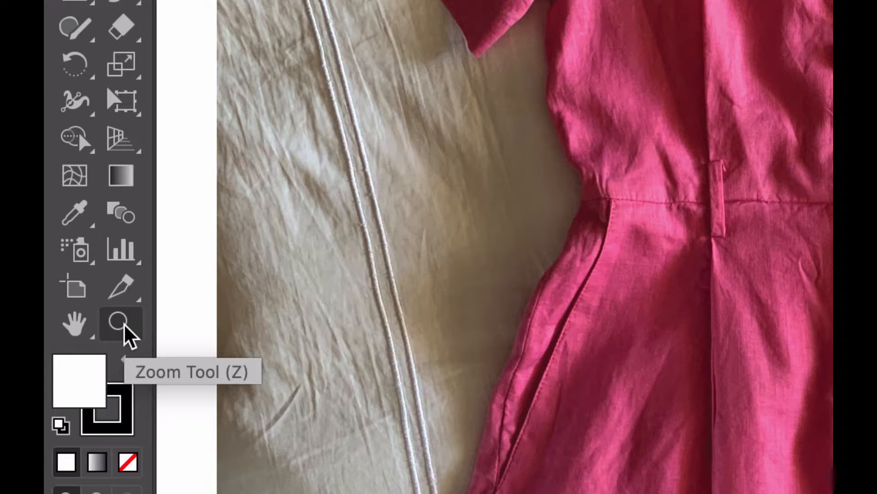
pyautogui.click(125, 323)
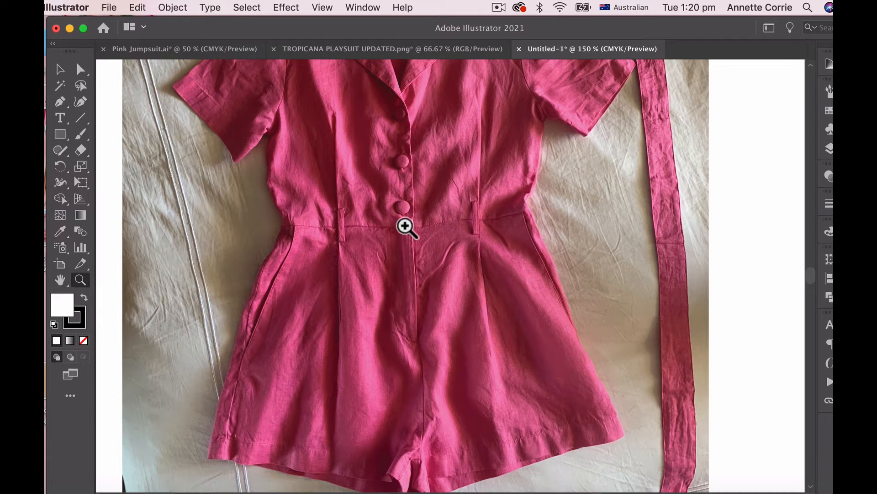
pyautogui.click(476, 237)
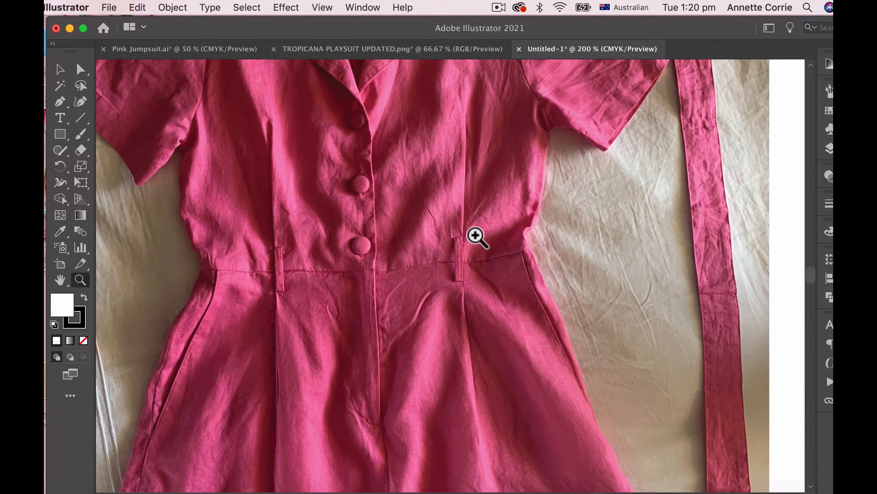
pyautogui.keyDown('alt'); pyautogui.click(475, 237); pyautogui.keyUp('alt')
pyautogui.moveTo(449, 231); pyautogui.dragTo(449, 329)
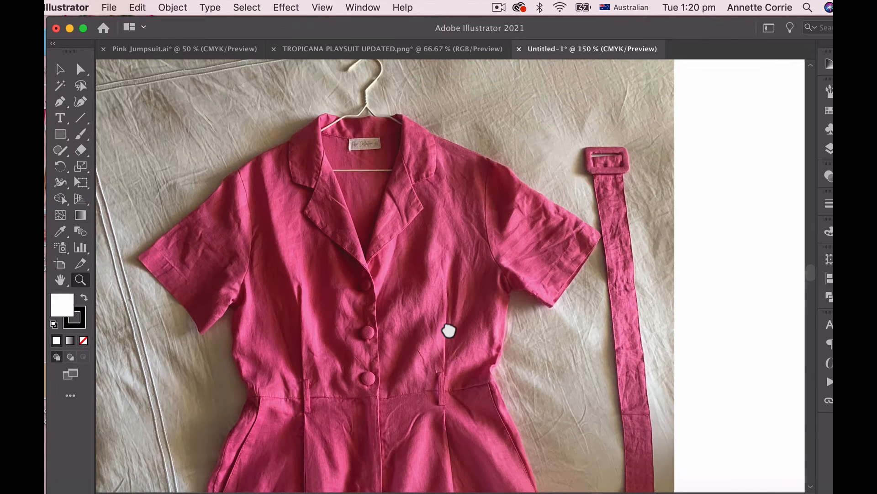
# Start a Pen tool outline at the collar's left edge, tracing the left shoulder and armhole seam down to the underarm.
pyautogui.click(60, 102)
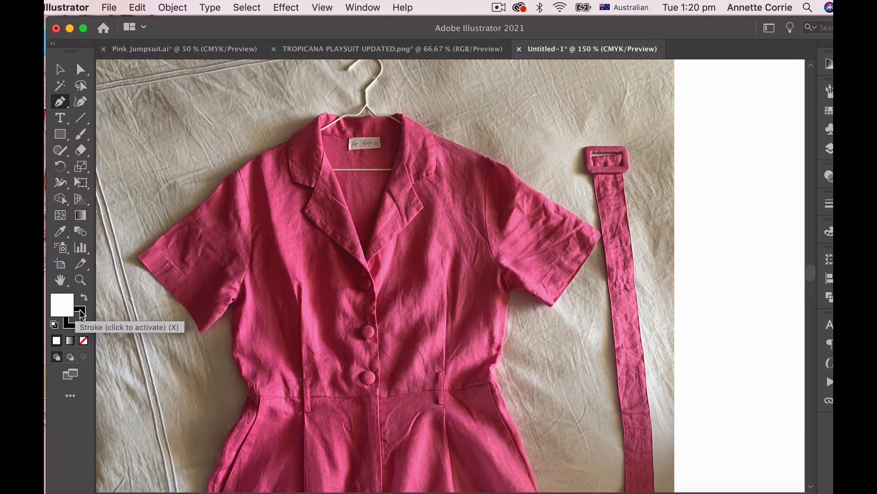
pyautogui.click(81, 314)
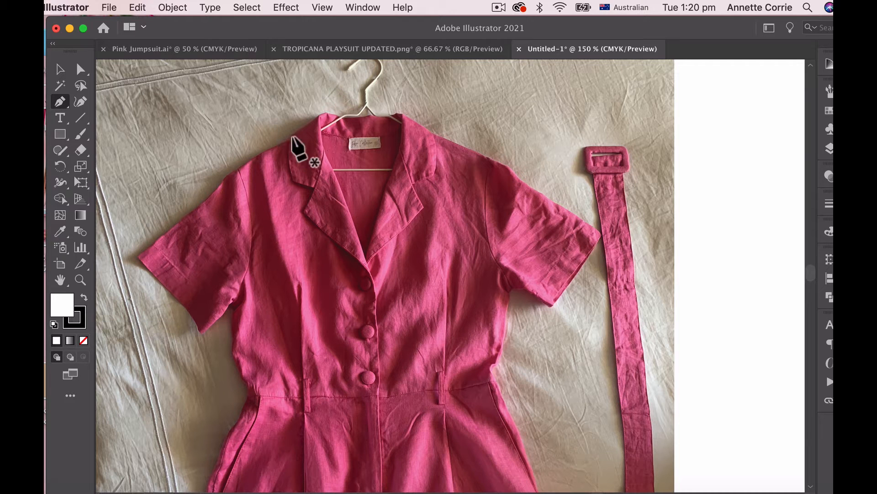
pyautogui.click(317, 127)
pyautogui.moveTo(267, 150); pyautogui.dragTo(254, 157)
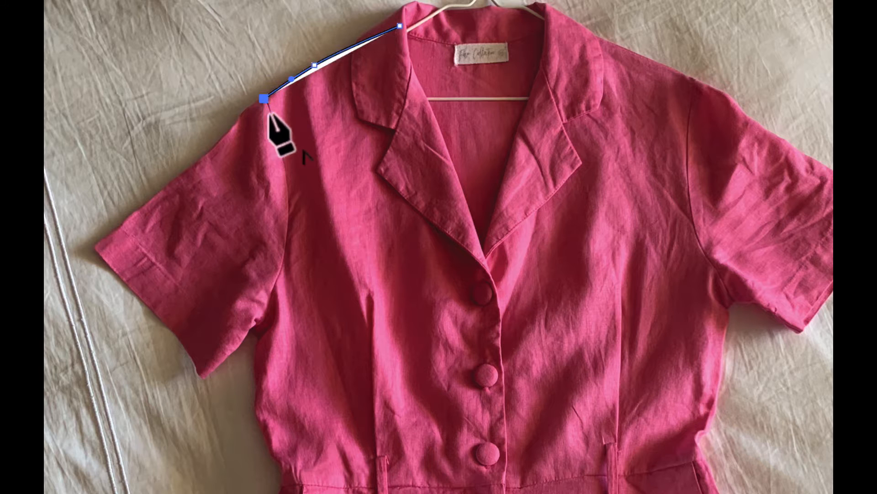
pyautogui.moveTo(289, 196); pyautogui.dragTo(288, 236)
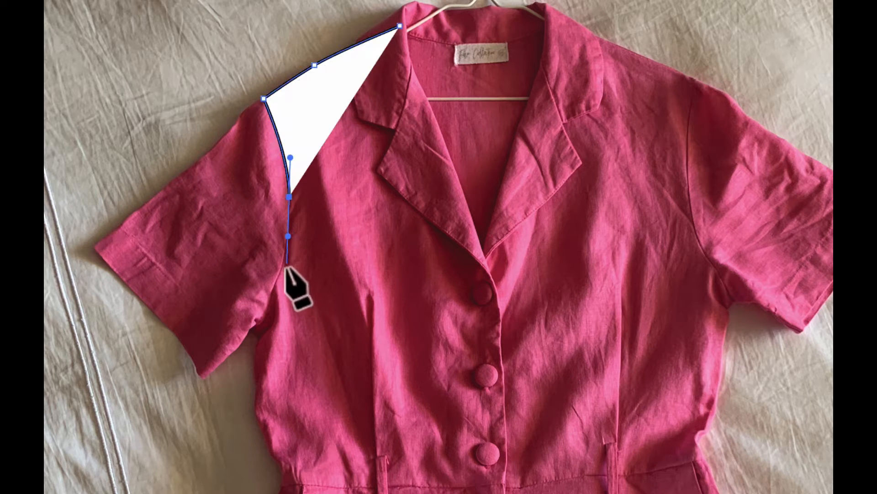
pyautogui.moveTo(279, 274); pyautogui.dragTo(266, 306)
pyautogui.click(252, 329)
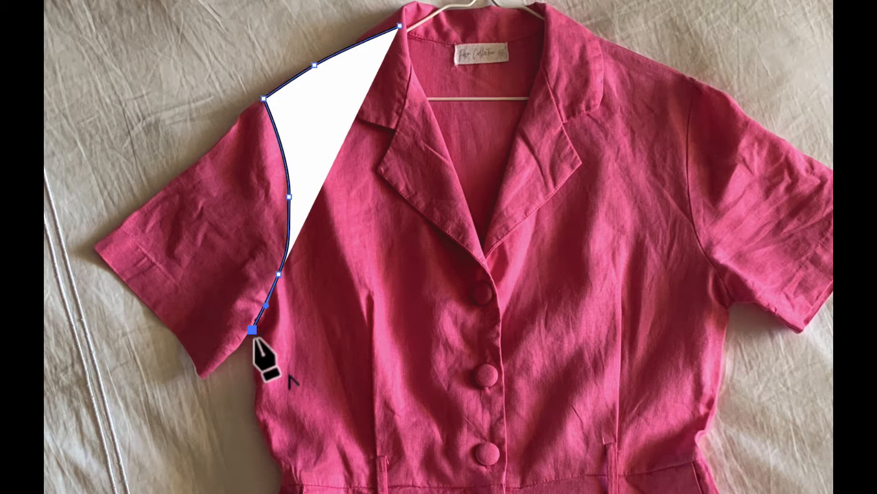
# Continue the outline from the left underarm past the waist and down the shorts' outer side to the left hem corner.
pyautogui.moveTo(257, 367); pyautogui.dragTo(258, 408)
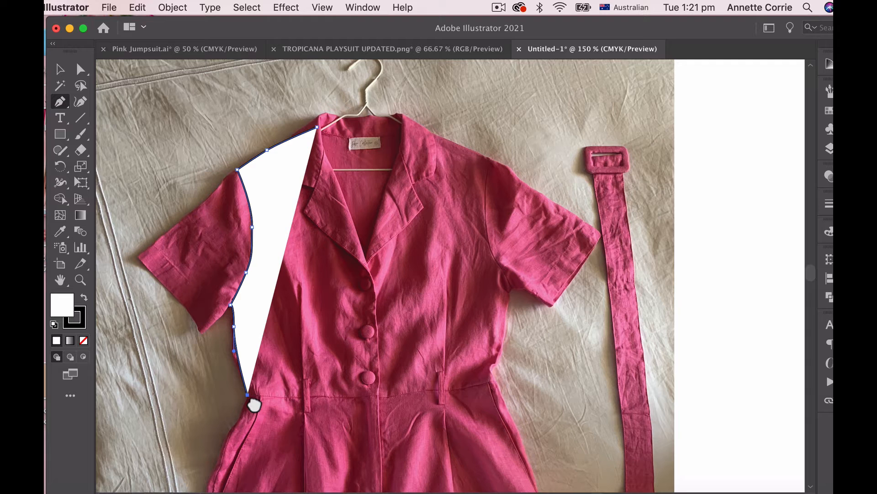
pyautogui.scroll(-3, 284, 487)
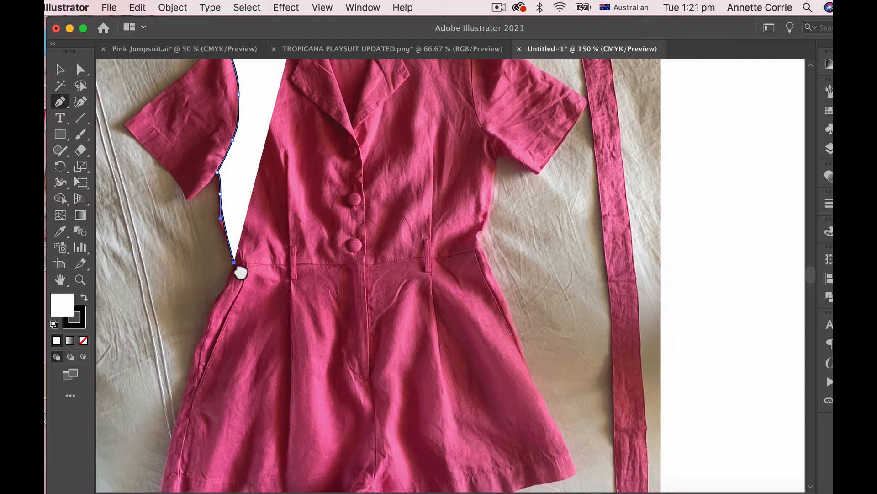
pyautogui.click(212, 310)
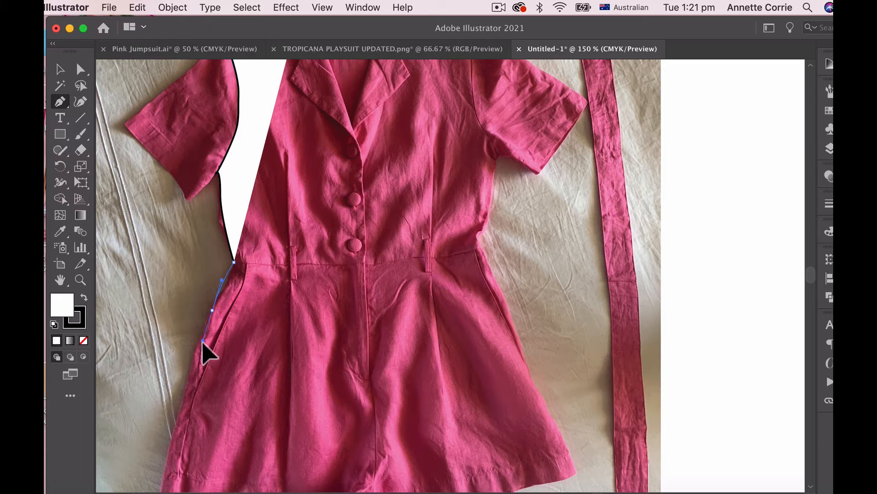
pyautogui.click(198, 350)
pyautogui.moveTo(175, 425); pyautogui.dragTo(166, 460)
pyautogui.moveTo(171, 458); pyautogui.dragTo(186, 313)
pyautogui.keyDown('super'); pyautogui.click(212, 335); pyautogui.keyUp('super')
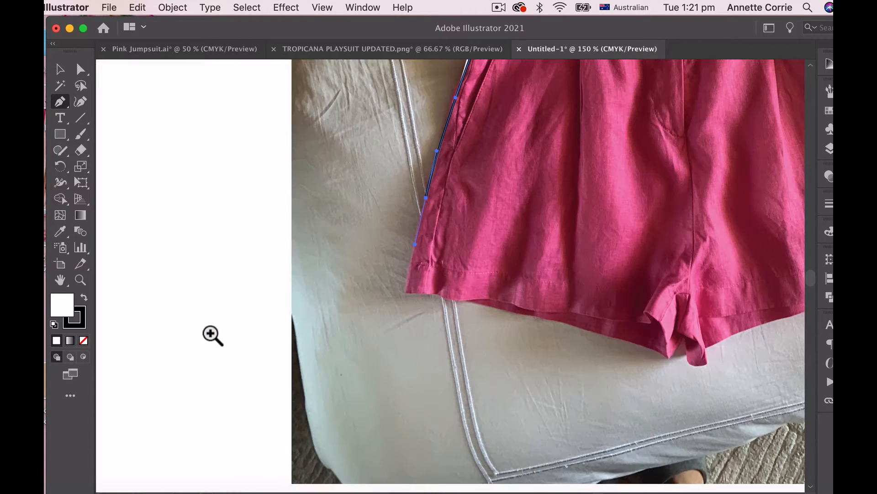
pyautogui.moveTo(430, 273); pyautogui.dragTo(327, 323)
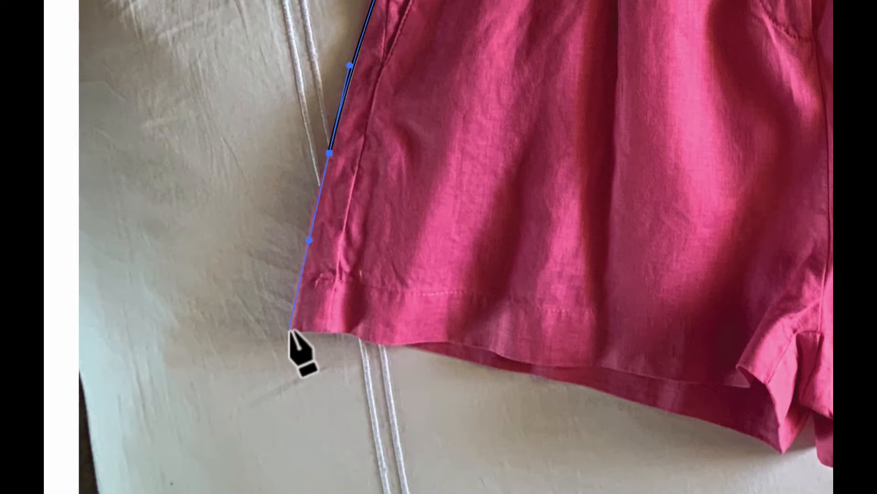
pyautogui.click(289, 329)
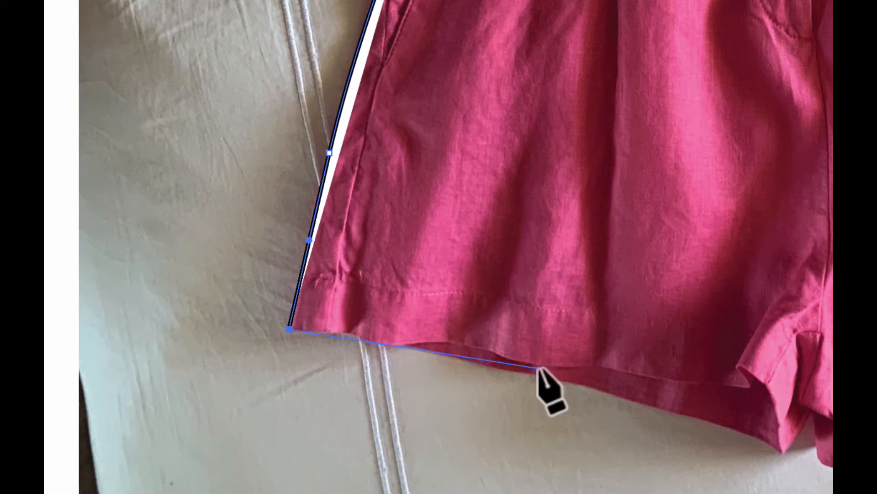
# Trace the left leg's hem with a curve and outline the pointed notch at the crotch.
pyautogui.moveTo(537, 365); pyautogui.dragTo(623, 375)
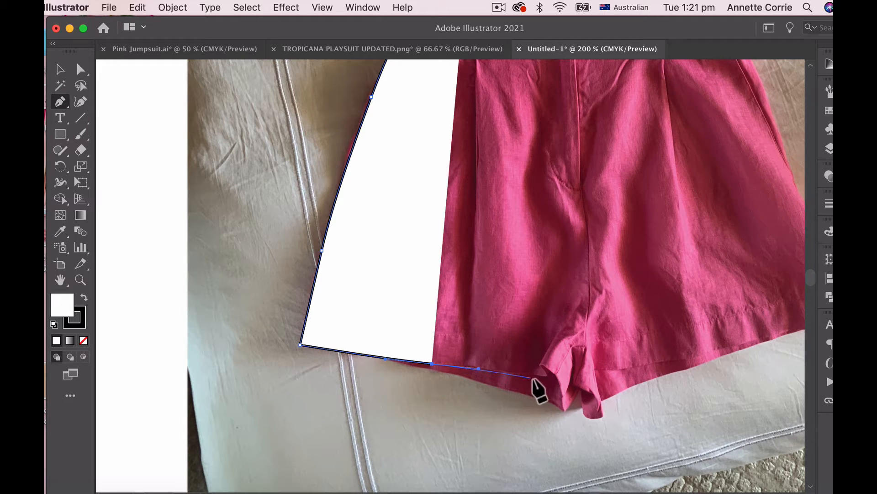
pyautogui.click(564, 402)
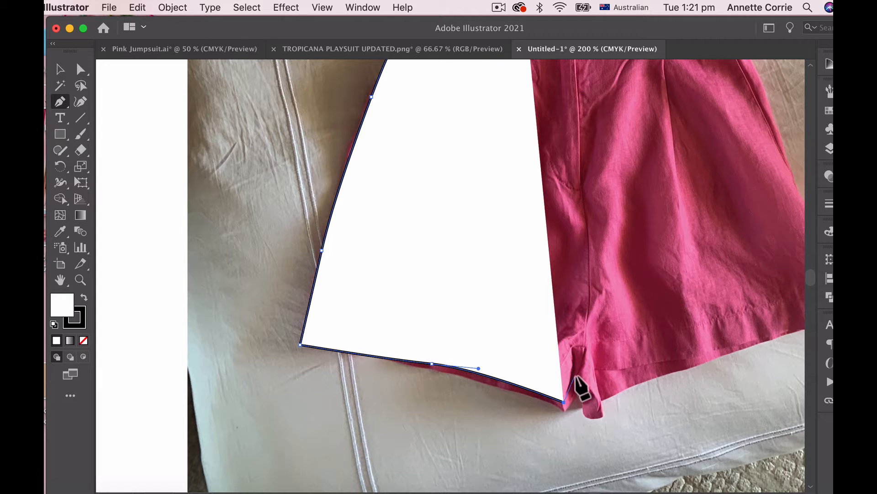
pyautogui.click(575, 375)
pyautogui.click(594, 401)
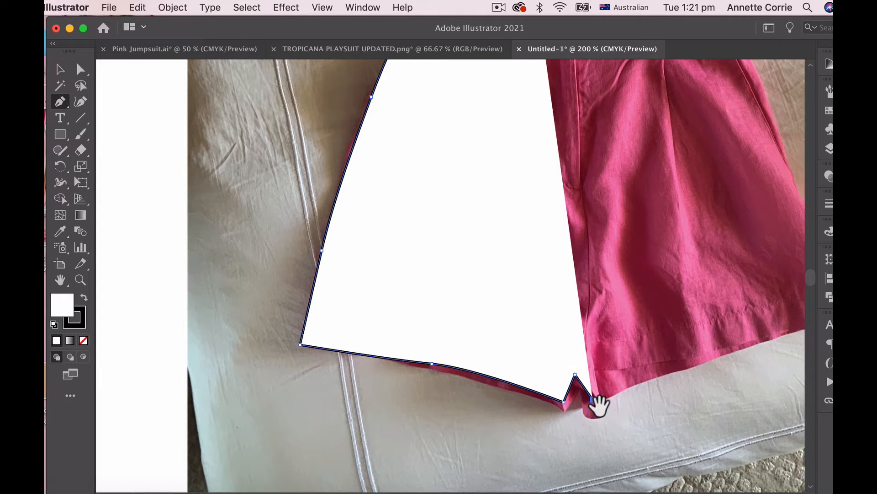
# Continue the outline along the right leg's hem from the crotch to its outer corner.
pyautogui.moveTo(593, 401); pyautogui.dragTo(333, 417)
pyautogui.click(441, 379)
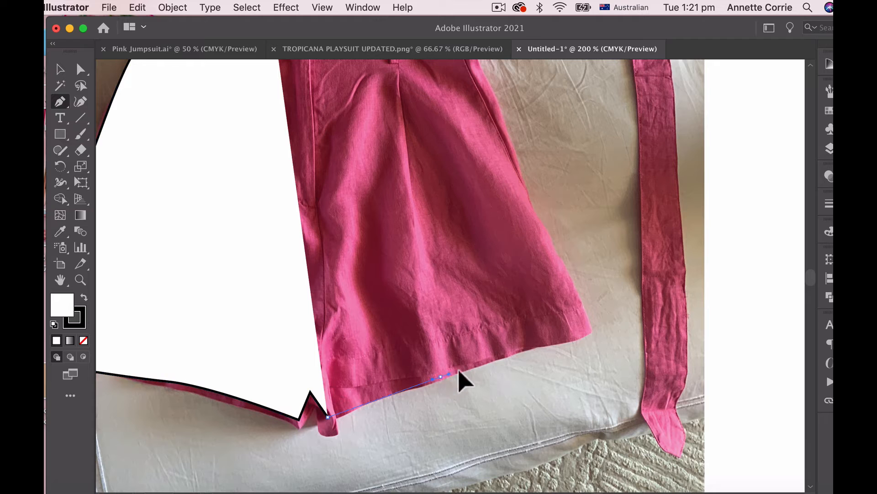
pyautogui.click(517, 353)
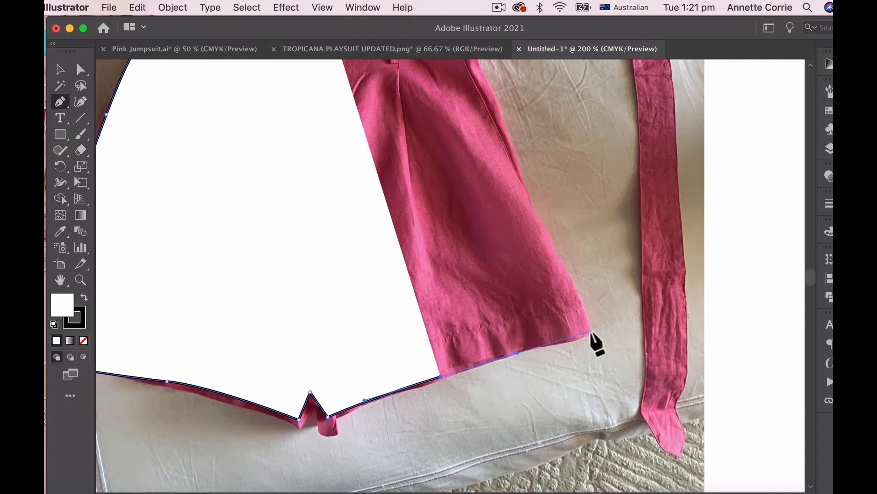
pyautogui.click(590, 332)
# Trace the playsuit's right side up to the underarm and follow the right armhole seam to the shoulder.
pyautogui.moveTo(554, 251); pyautogui.dragTo(611, 413)
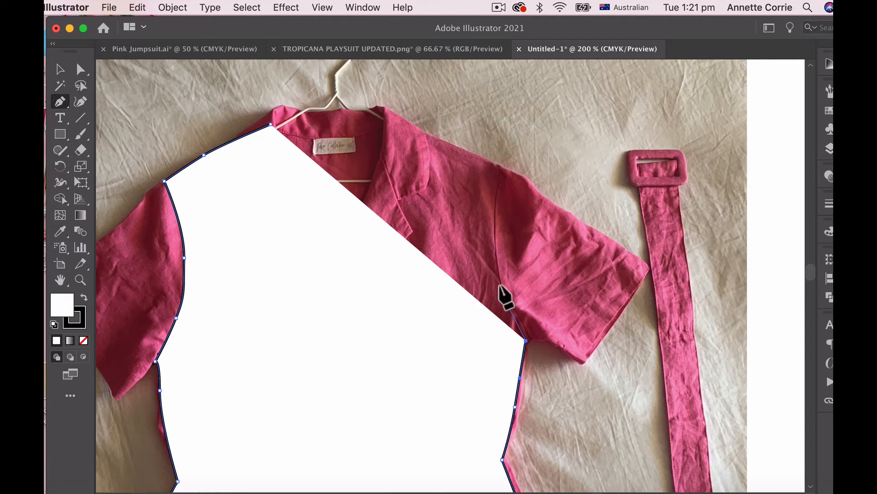
pyautogui.moveTo(498, 278); pyautogui.dragTo(497, 188)
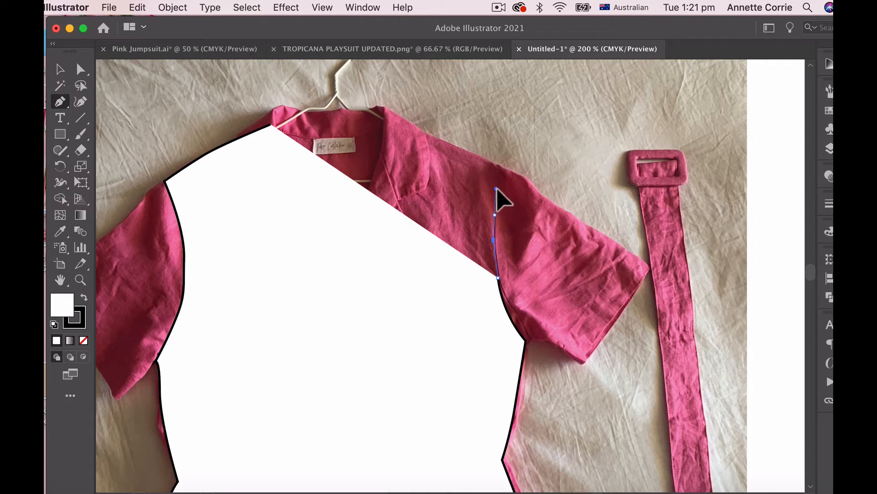
pyautogui.click(499, 165)
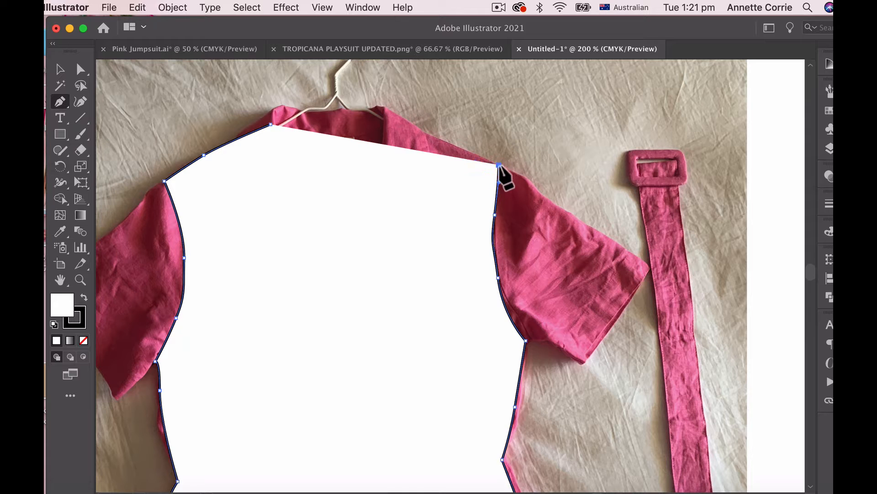
# Trace the right shoulder line up to the collar, outline the V-neckline and close the bodice path at its starting point.
pyautogui.click(416, 129)
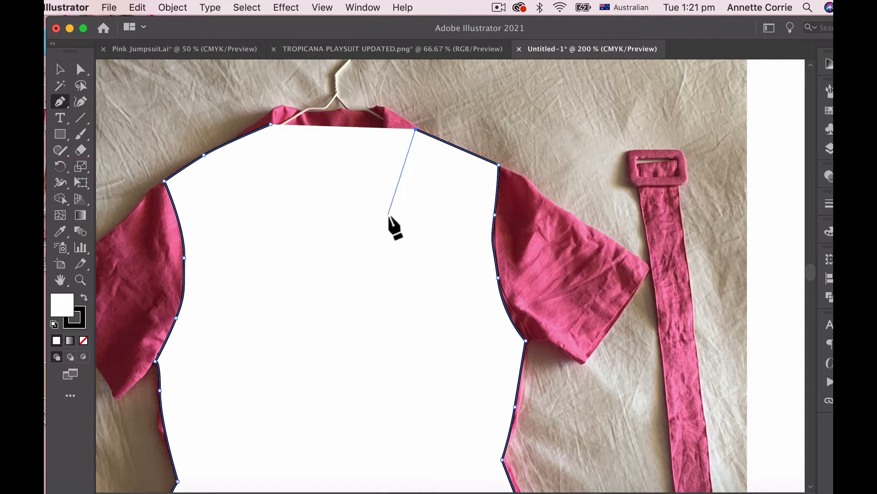
pyautogui.click(357, 266)
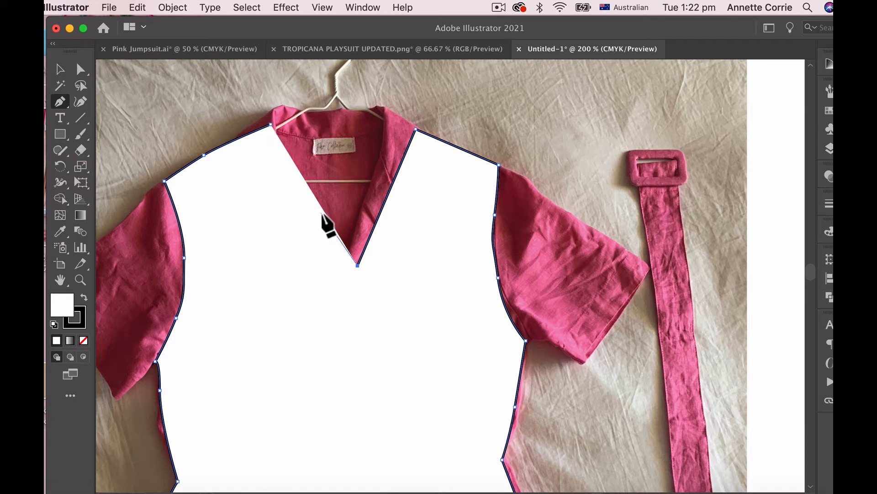
pyautogui.keyDown('super'); pyautogui.click(310, 186); pyautogui.keyUp('super')
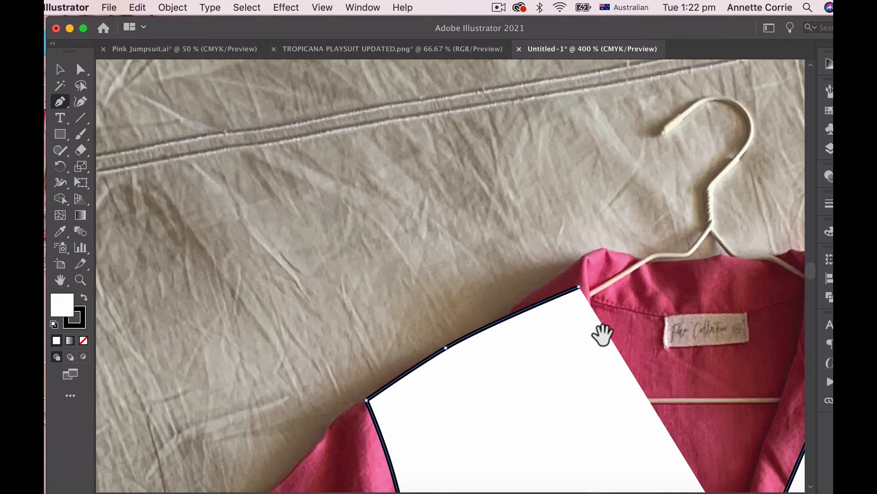
pyautogui.moveTo(602, 336); pyautogui.dragTo(398, 231)
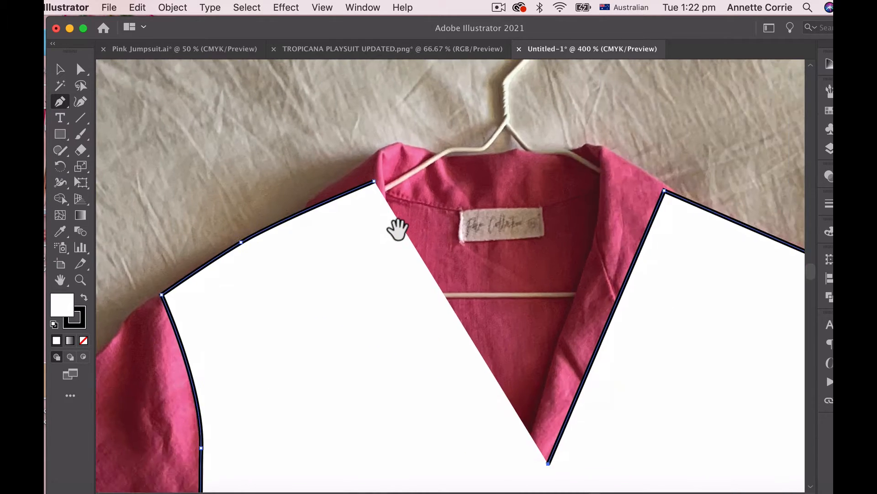
pyautogui.click(373, 181)
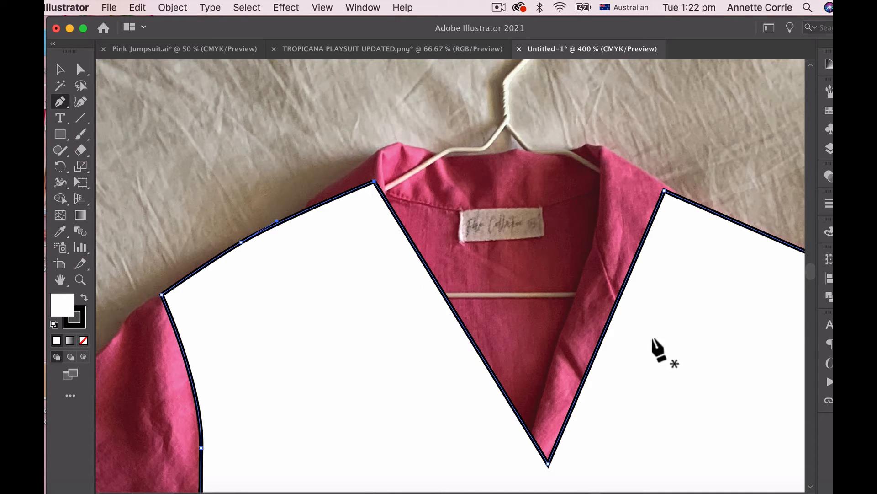
# Lower the V-neck's bottom anchor point and shift the right neck-shoulder anchor slightly inward and up with Direct Selection.
pyautogui.keyDown('alt'); pyautogui.keyDown('super'); pyautogui.click(640, 396); pyautogui.keyUp('super'); pyautogui.keyUp('alt')
pyautogui.keyDown('alt'); pyautogui.keyDown('super'); pyautogui.click(640, 395); pyautogui.keyUp('super'); pyautogui.keyUp('alt')
pyautogui.keyDown('alt'); pyautogui.keyDown('super'); pyautogui.click(640, 396); pyautogui.keyUp('super'); pyautogui.keyUp('alt')
pyautogui.moveTo(443, 361); pyautogui.dragTo(690, 298)
pyautogui.keyDown('alt'); pyautogui.keyDown('super'); pyautogui.click(617, 338); pyautogui.keyUp('super'); pyautogui.keyUp('alt')
pyautogui.moveTo(484, 310); pyautogui.dragTo(498, 347)
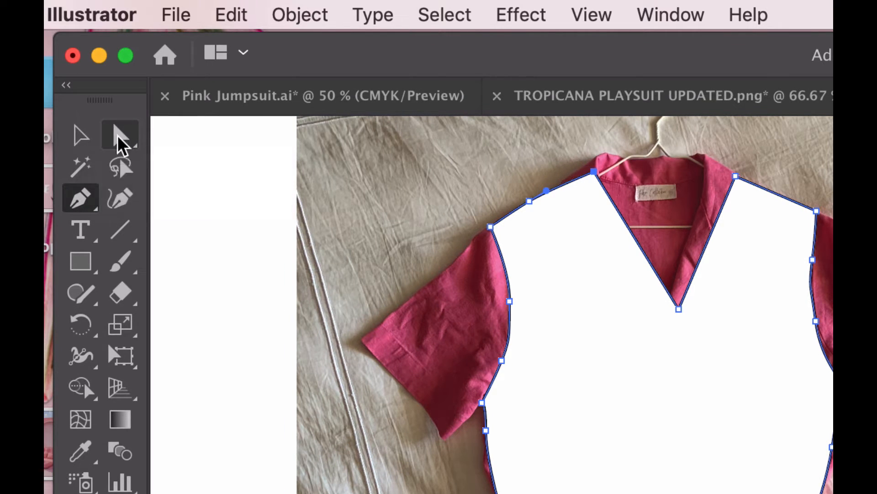
pyautogui.click(120, 137)
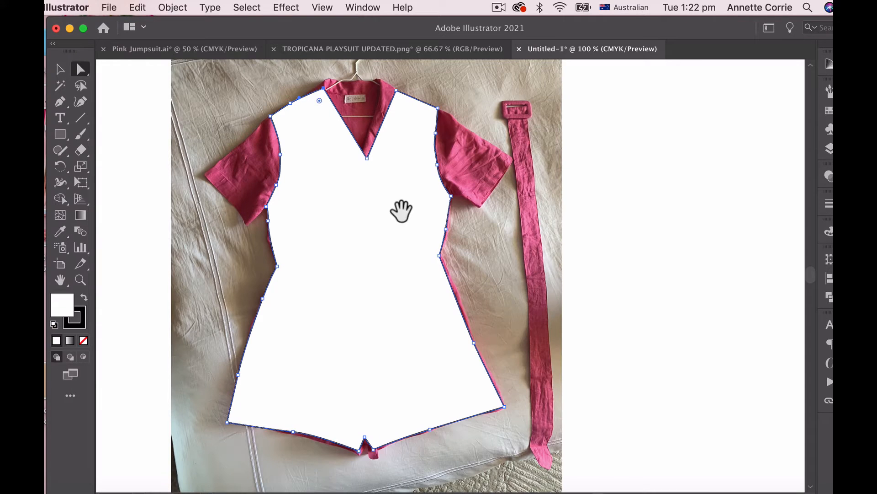
pyautogui.keyDown('super'); pyautogui.click(401, 212); pyautogui.keyUp('super')
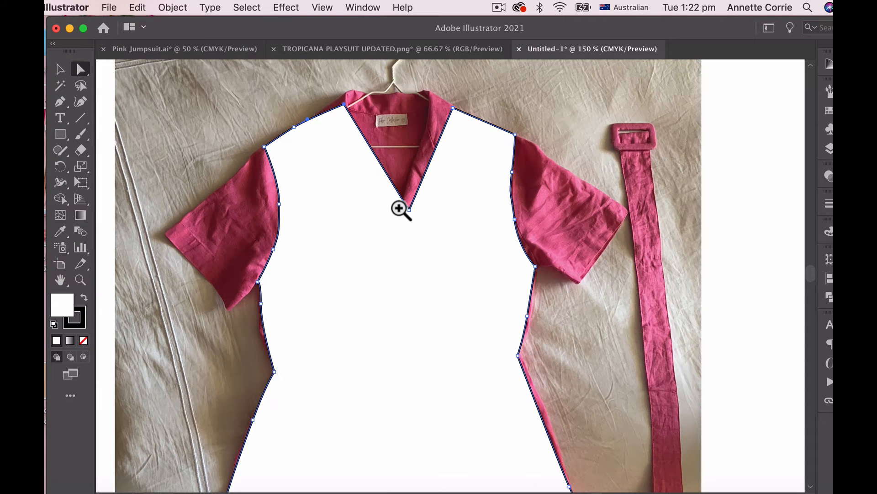
pyautogui.moveTo(461, 251); pyautogui.dragTo(430, 240)
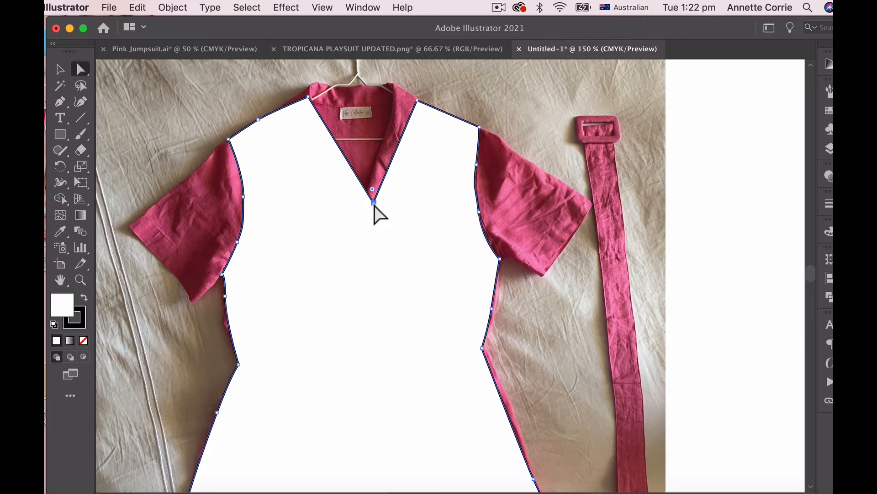
pyautogui.moveTo(374, 203); pyautogui.dragTo(358, 237)
pyautogui.moveTo(417, 99); pyautogui.dragTo(409, 94)
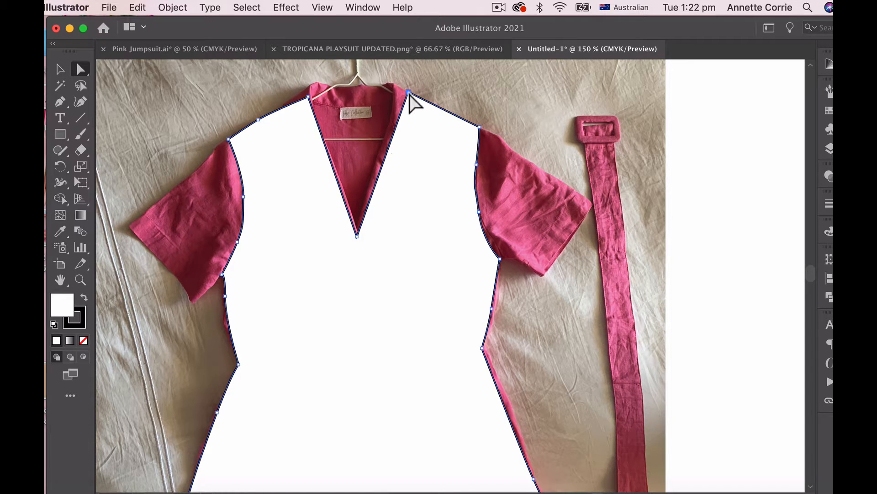
# Refine the left armhole curve by adjusting its handles and moving its lower anchor down towards the underarm.
pyautogui.click(357, 237)
pyautogui.keyDown('super'); pyautogui.click(298, 264); pyautogui.keyUp('super')
pyautogui.keyDown('super'); pyautogui.click(405, 262); pyautogui.keyUp('super')
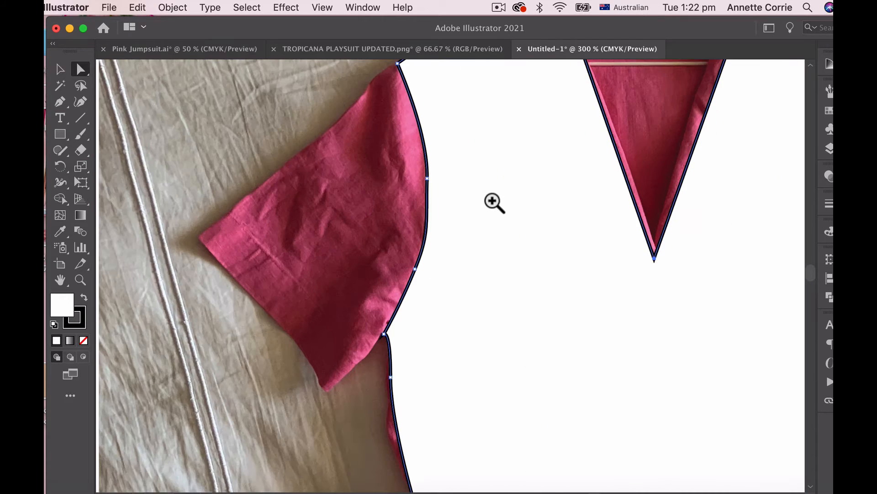
pyautogui.keyDown('super'); pyautogui.click(493, 201); pyautogui.keyUp('super')
pyautogui.moveTo(415, 273)
pyautogui.mouseDown()
pyautogui.moveTo(383, 235)
pyautogui.moveTo(344, 229)
pyautogui.mouseUp()
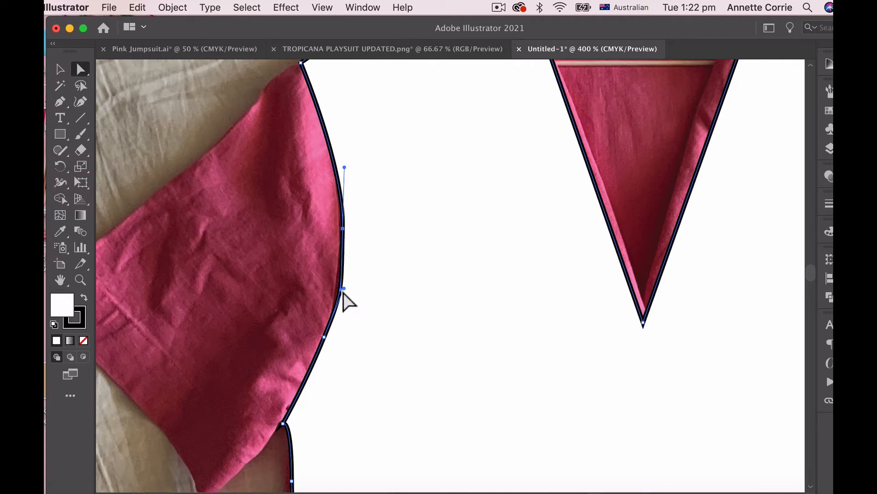
pyautogui.moveTo(345, 168)
pyautogui.mouseDown()
pyautogui.moveTo(371, 160)
pyautogui.moveTo(426, 232)
pyautogui.moveTo(406, 181)
pyautogui.moveTo(320, 169)
pyautogui.moveTo(281, 196)
pyautogui.moveTo(273, 225)
pyautogui.moveTo(309, 167)
pyautogui.moveTo(344, 156)
pyautogui.mouseUp()
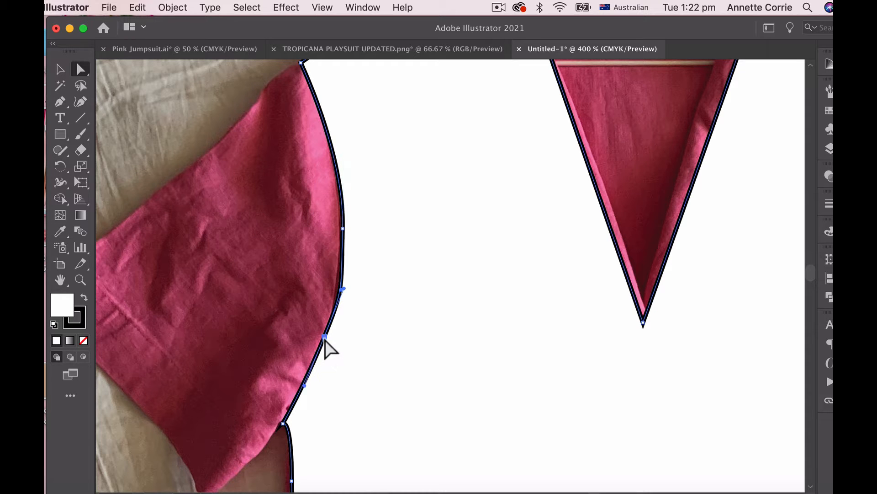
pyautogui.moveTo(325, 336); pyautogui.dragTo(322, 360)
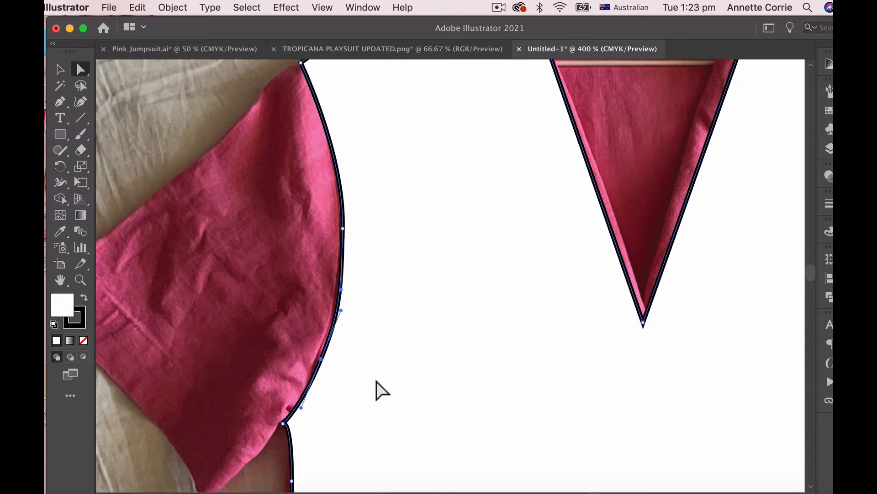
# Move the left waist anchor inward and reposition the anchor below it to straighten the side from waist to hip.
pyautogui.scroll(-4, 454, 406)
pyautogui.moveTo(544, 339); pyautogui.dragTo(417, 302)
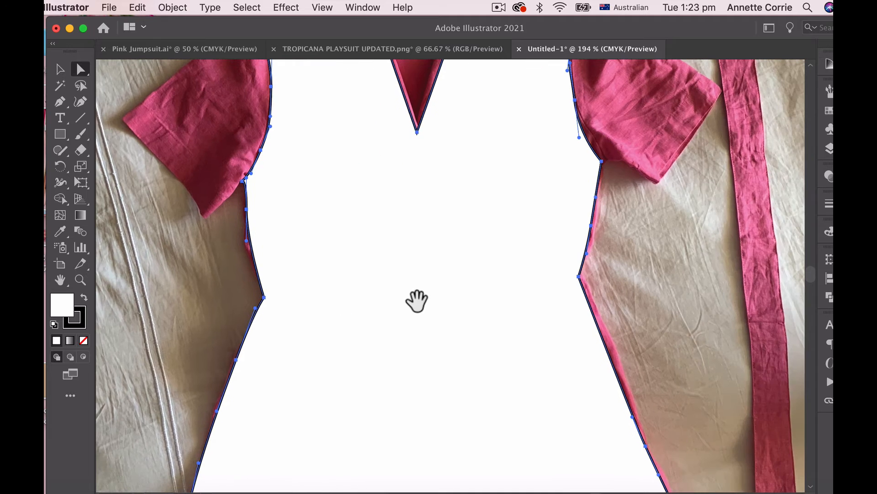
pyautogui.scroll(-3, 496, 355)
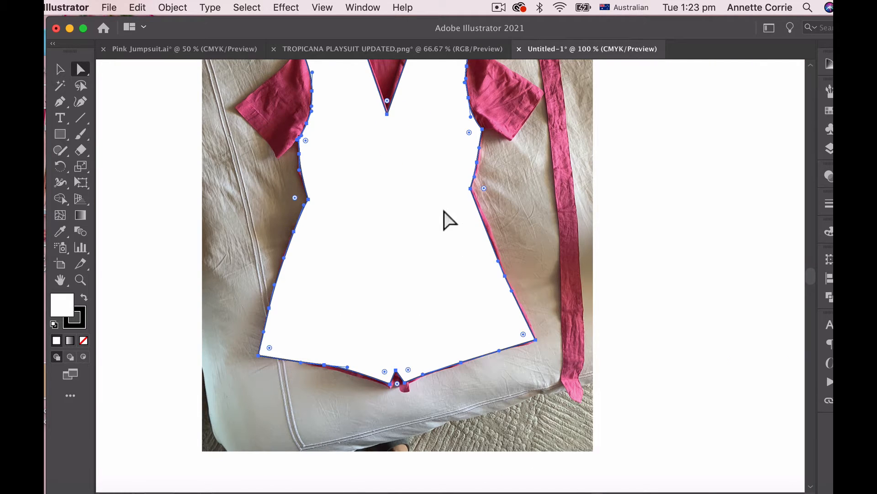
pyautogui.moveTo(441, 260); pyautogui.dragTo(431, 323)
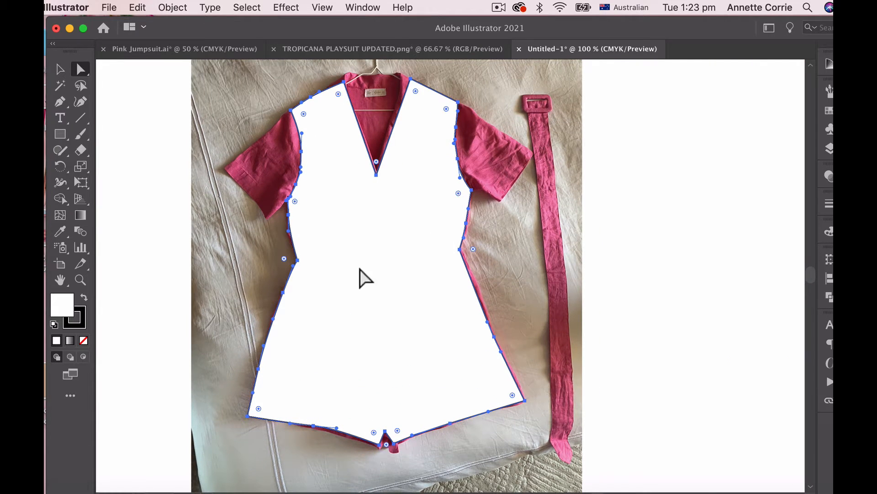
pyautogui.scroll(2, 457, 288)
pyautogui.scroll(1, 413, 303)
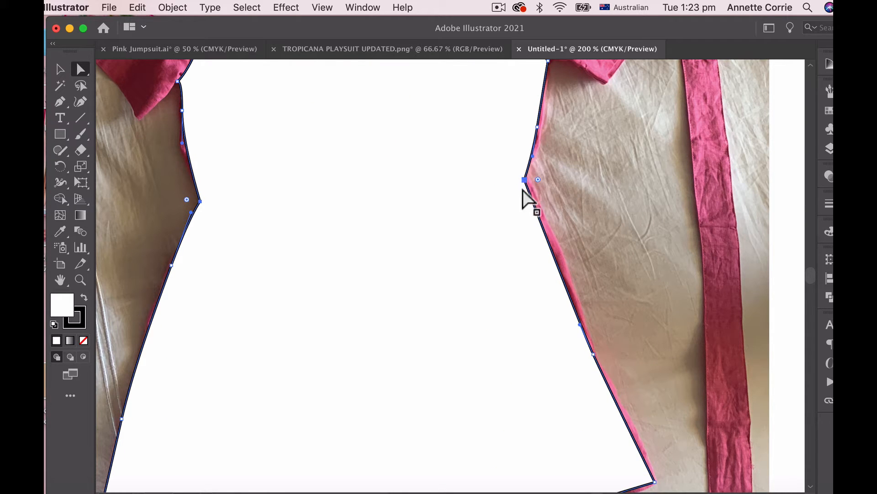
pyautogui.press('super+a')
pyautogui.press('Right')
pyautogui.press('Right')
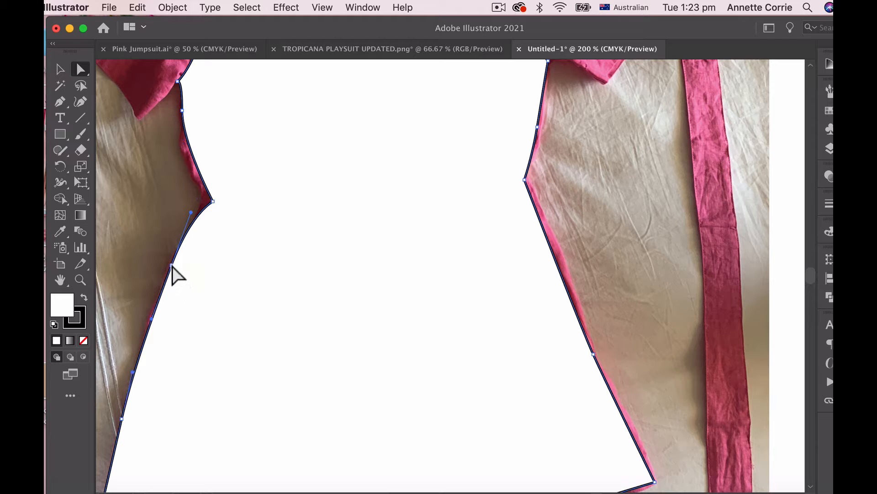
pyautogui.moveTo(172, 266); pyautogui.dragTo(193, 293)
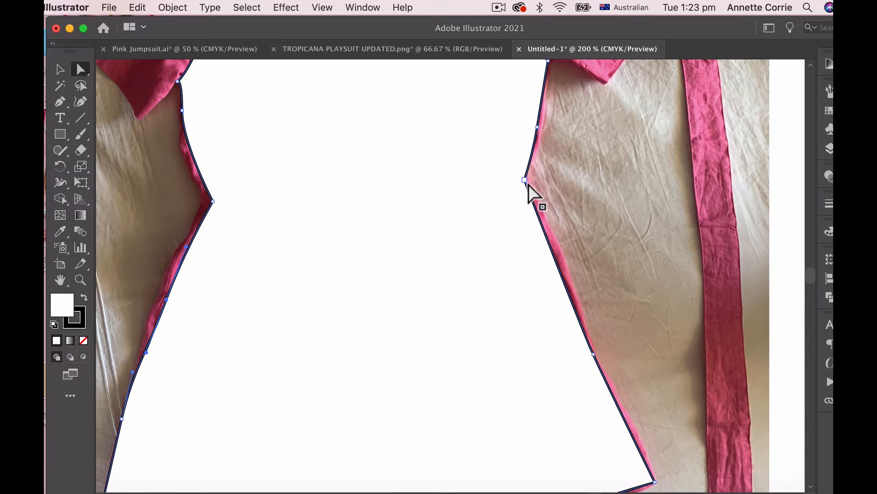
# Move the right waist anchor inward and slightly down to match the left side, and deselect the outline.
pyautogui.moveTo(528, 185); pyautogui.dragTo(521, 199)
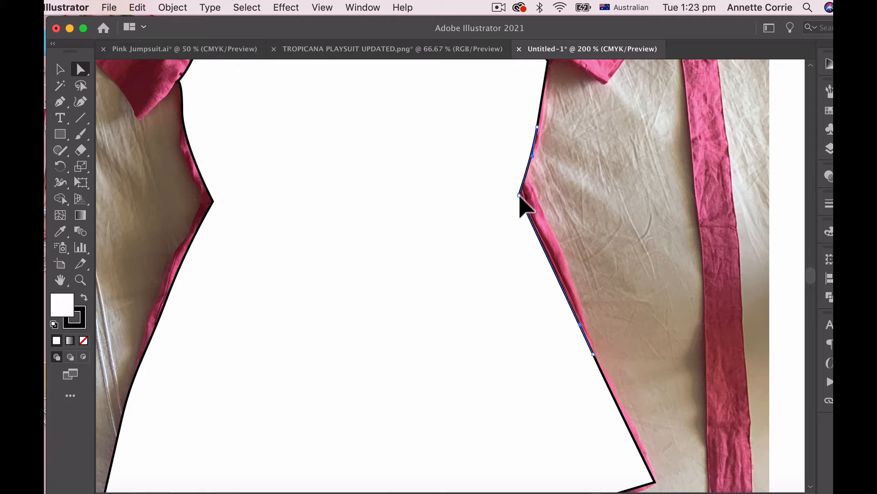
pyautogui.click(538, 128)
pyautogui.click(517, 192)
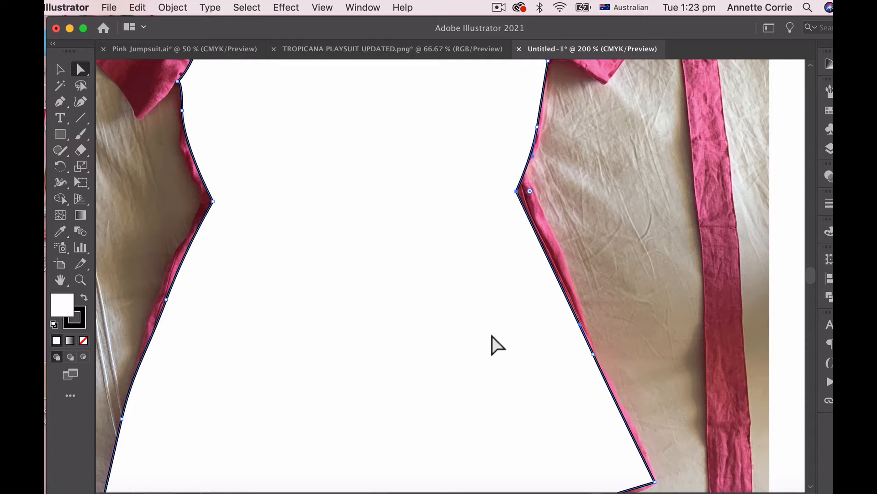
pyautogui.press('space')
pyautogui.moveTo(442, 231); pyautogui.dragTo(442, 313)
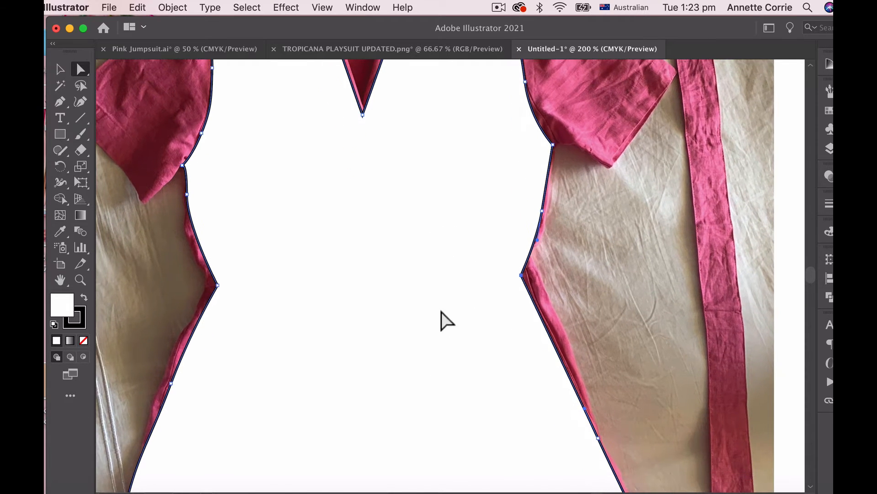
pyautogui.press('space')
pyautogui.keyDown('alt'); pyautogui.keyDown('super'); pyautogui.click(520, 370); pyautogui.keyUp('super'); pyautogui.keyUp('alt')
pyautogui.keyDown('alt'); pyautogui.keyDown('super'); pyautogui.click(532, 363); pyautogui.keyUp('super'); pyautogui.keyUp('alt')
pyautogui.moveTo(461, 266); pyautogui.dragTo(474, 364)
pyautogui.click(640, 260)
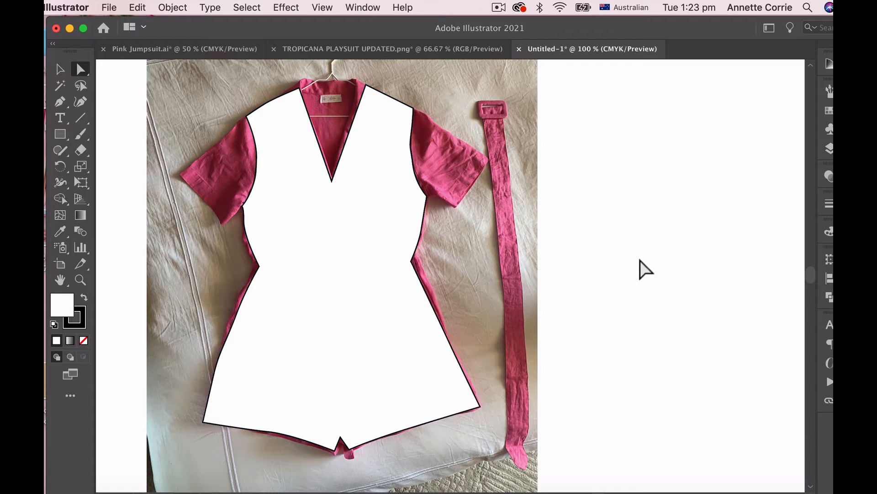
# Trace the left sleeve with the Pen tool from the shoulder point along the outer edge and hem to the lower hem corner.
pyautogui.press('super+space')
pyautogui.keyDown('super'); pyautogui.click(406, 197); pyautogui.keyUp('super')
pyautogui.keyDown('super'); pyautogui.click(447, 326); pyautogui.keyUp('super')
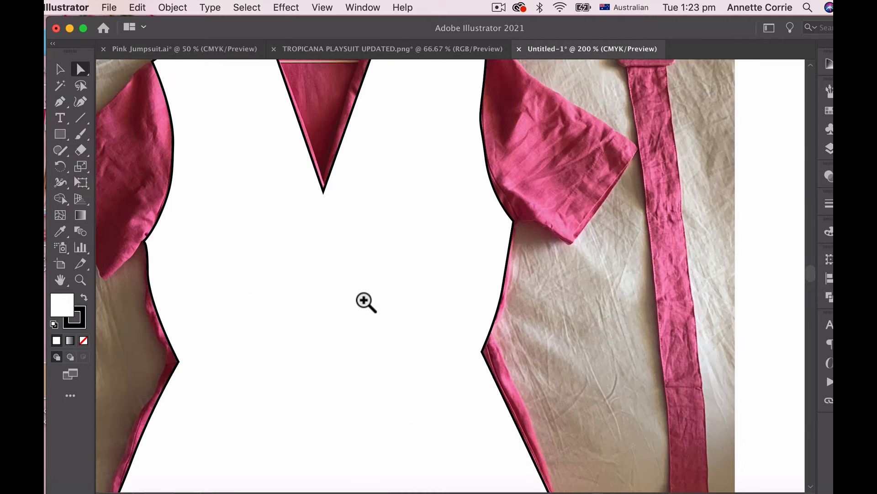
pyautogui.keyDown('super'); pyautogui.click(379, 242); pyautogui.keyUp('super')
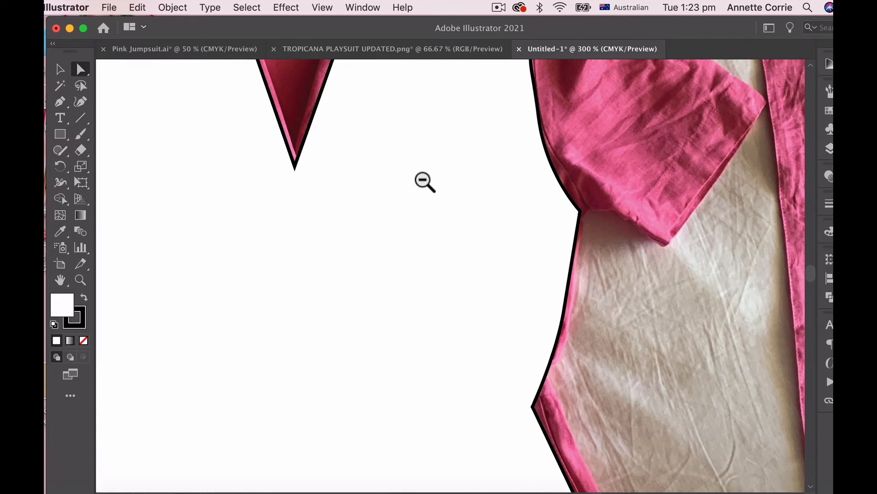
pyautogui.keyDown('alt'); pyautogui.keyDown('super'); pyautogui.click(425, 182); pyautogui.keyUp('super'); pyautogui.keyUp('alt')
pyautogui.keyDown('alt'); pyautogui.keyDown('super'); pyautogui.click(425, 182); pyautogui.keyUp('super'); pyautogui.keyUp('alt')
pyautogui.keyDown('super'); pyautogui.click(368, 313); pyautogui.keyUp('super')
pyautogui.keyDown('super'); pyautogui.click(406, 293); pyautogui.keyUp('super')
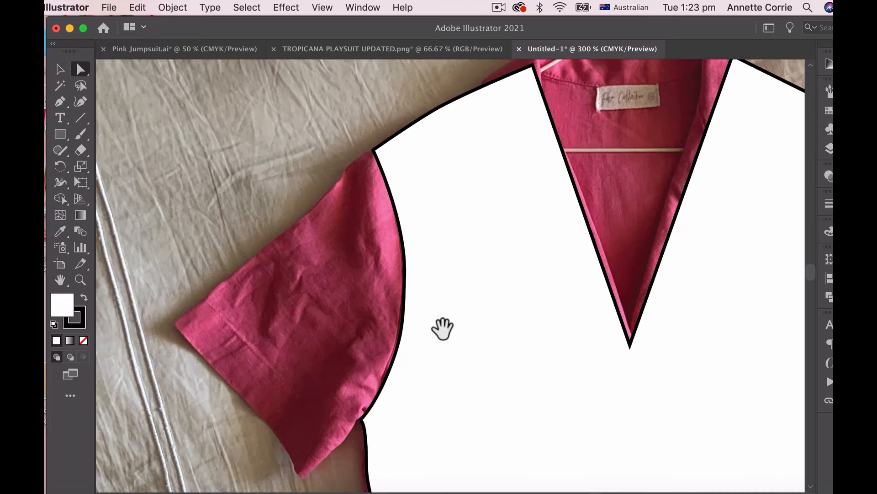
pyautogui.moveTo(442, 328); pyautogui.dragTo(428, 272)
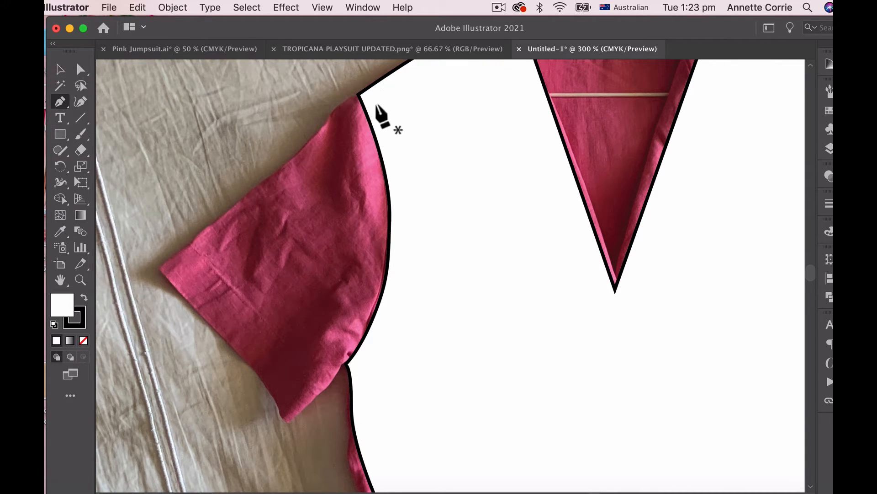
pyautogui.click(364, 93)
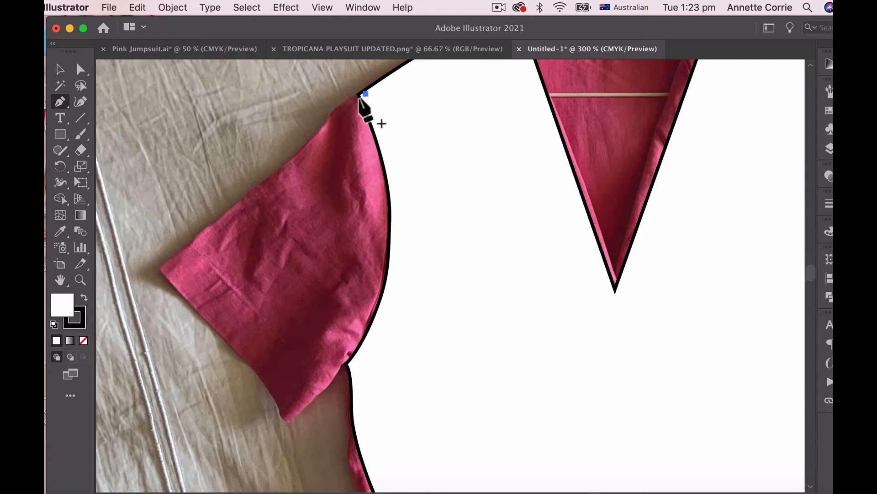
pyautogui.moveTo(338, 107); pyautogui.dragTo(300, 143)
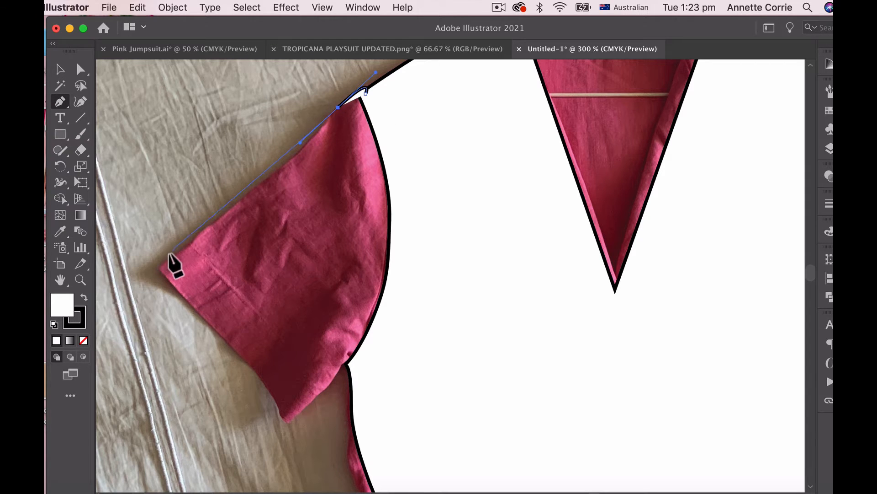
pyautogui.moveTo(158, 270); pyautogui.dragTo(257, 374)
pyautogui.click(287, 423)
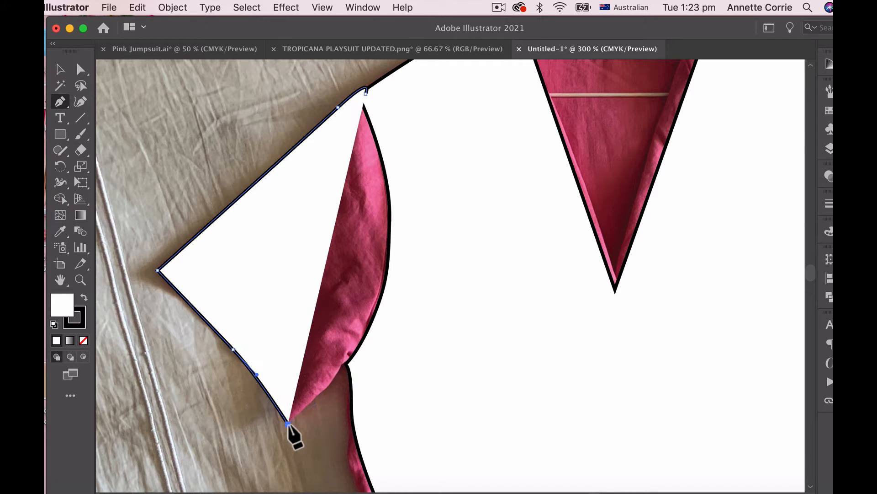
# Close the left sleeve shape with a curve that overlaps the bodice's armhole from the underarm back to the shoulder.
pyautogui.click(363, 351)
pyautogui.moveTo(404, 238); pyautogui.dragTo(405, 213)
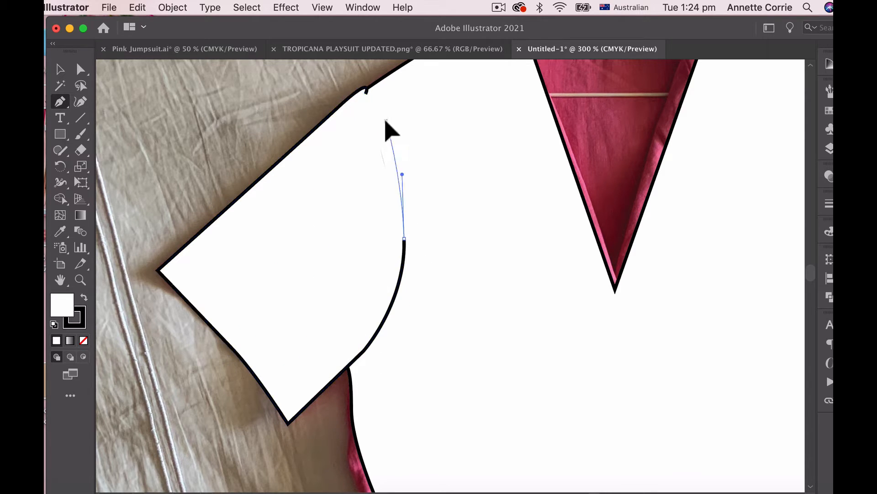
pyautogui.moveTo(366, 92); pyautogui.dragTo(375, 72)
pyautogui.click(59, 73)
# Trace the right sleeve with the Pen tool from the shoulder point along the outer edge and hem to the lower hem corner.
pyautogui.press('space')
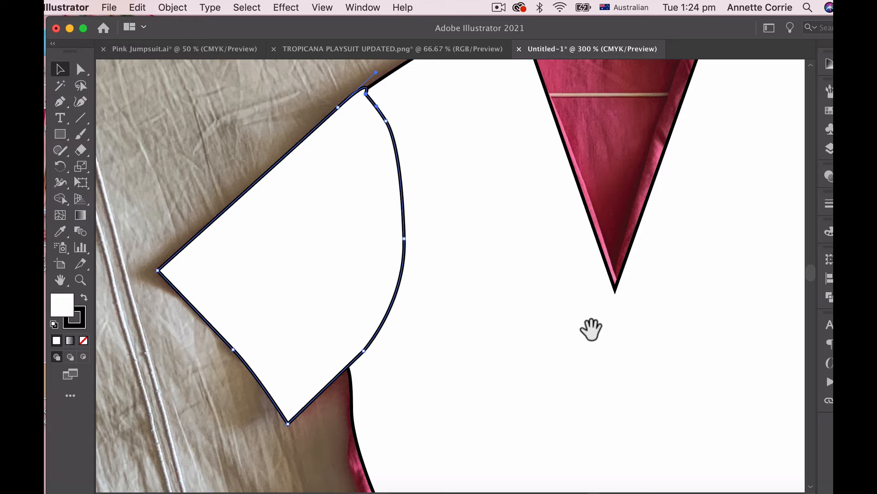
pyautogui.moveTo(652, 332); pyautogui.dragTo(247, 339)
pyautogui.moveTo(428, 364); pyautogui.dragTo(304, 412)
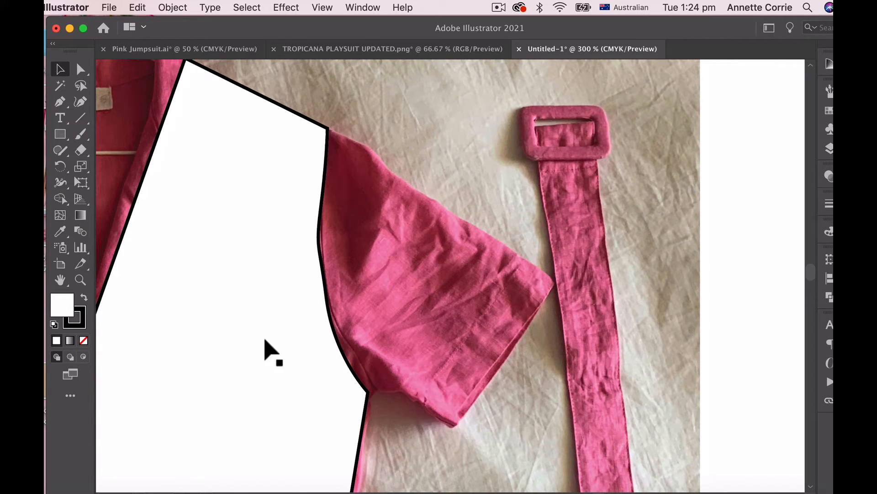
pyautogui.click(61, 102)
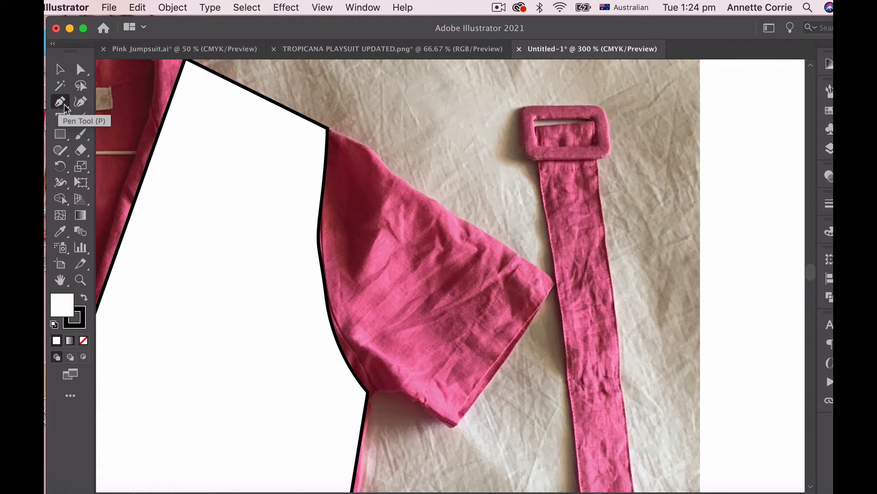
pyautogui.click(319, 131)
pyautogui.click(364, 148)
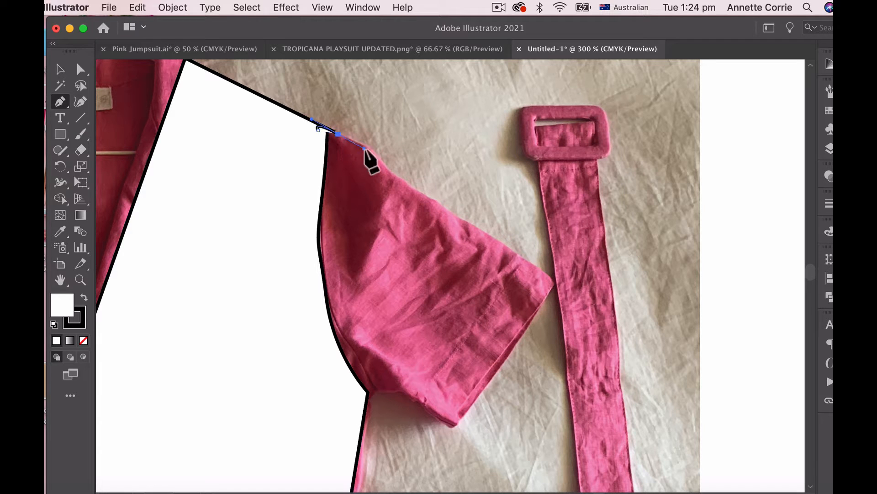
pyautogui.click(552, 279)
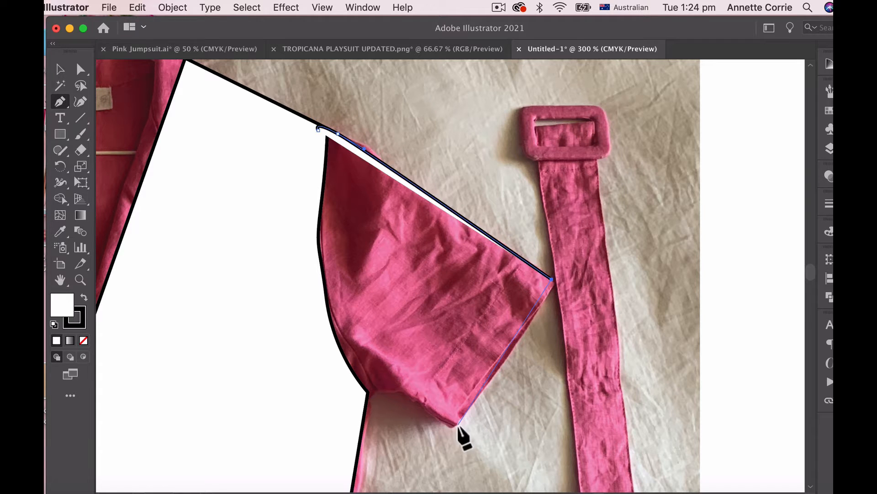
pyautogui.click(453, 429)
# Close the right sleeve shape with curves along the underarm and inside the bodice's armhole back to the shoulder, and deselect it.
pyautogui.moveTo(394, 391); pyautogui.dragTo(380, 392)
pyautogui.click(356, 400)
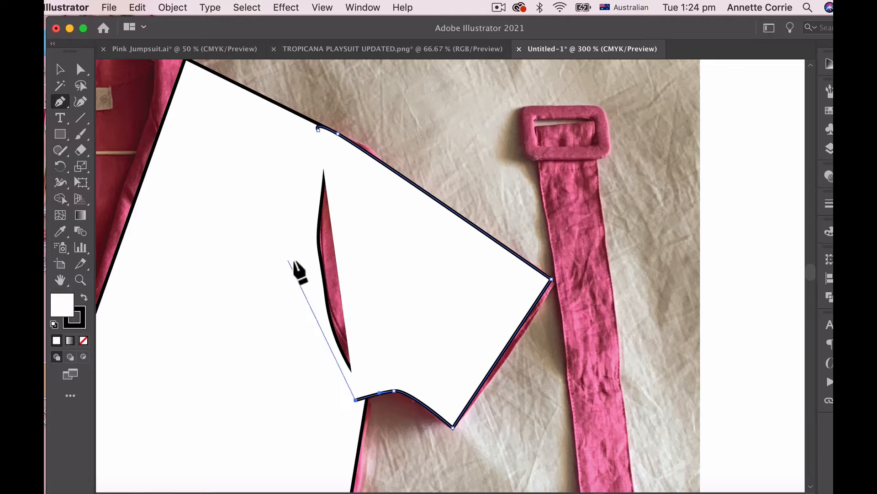
pyautogui.moveTo(310, 261); pyautogui.dragTo(311, 201)
pyautogui.click(319, 131)
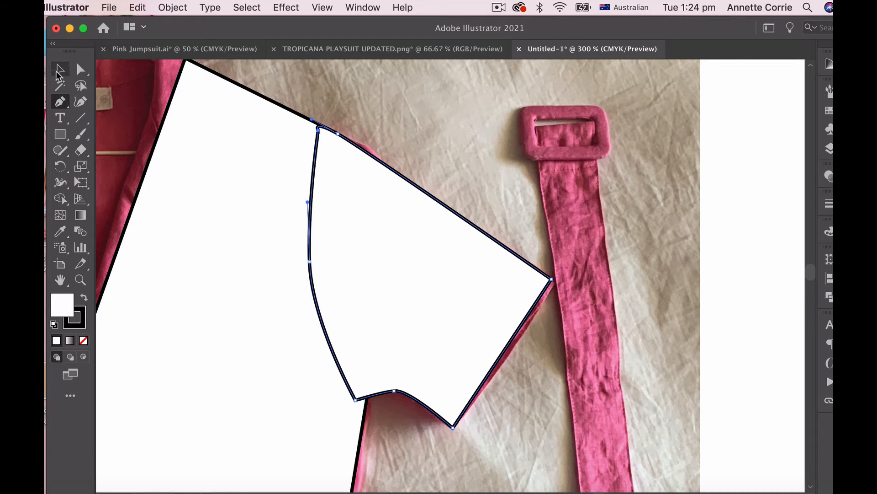
pyautogui.click(60, 70)
pyautogui.keyDown('alt'); pyautogui.keyDown('super'); pyautogui.click(550, 367); pyautogui.keyUp('super'); pyautogui.keyUp('alt')
pyautogui.keyDown('alt'); pyautogui.keyDown('super'); pyautogui.click(550, 367); pyautogui.keyUp('super'); pyautogui.keyUp('alt')
pyautogui.click(649, 270)
pyautogui.moveTo(553, 279); pyautogui.dragTo(797, 337)
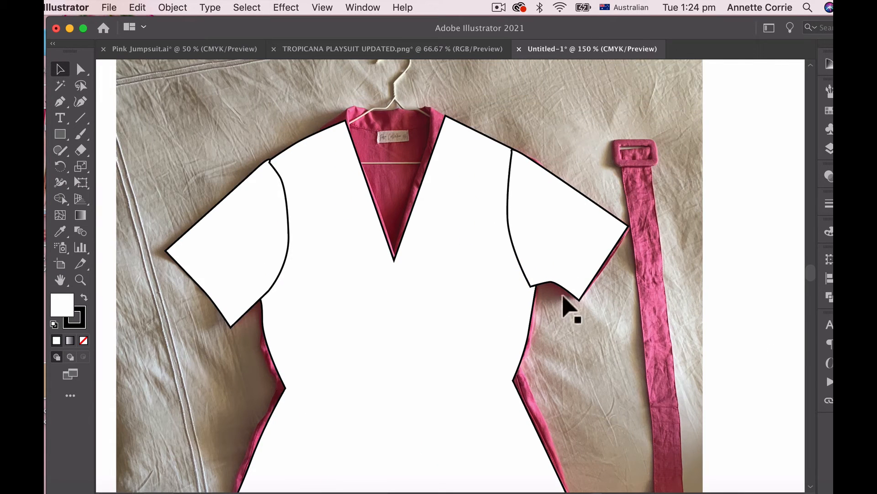
# Select both sleeves and arrange them behind the bodice while keeping them above the photo.
pyautogui.click(572, 244)
pyautogui.keyDown('shift'); pyautogui.click(237, 251); pyautogui.keyUp('shift')
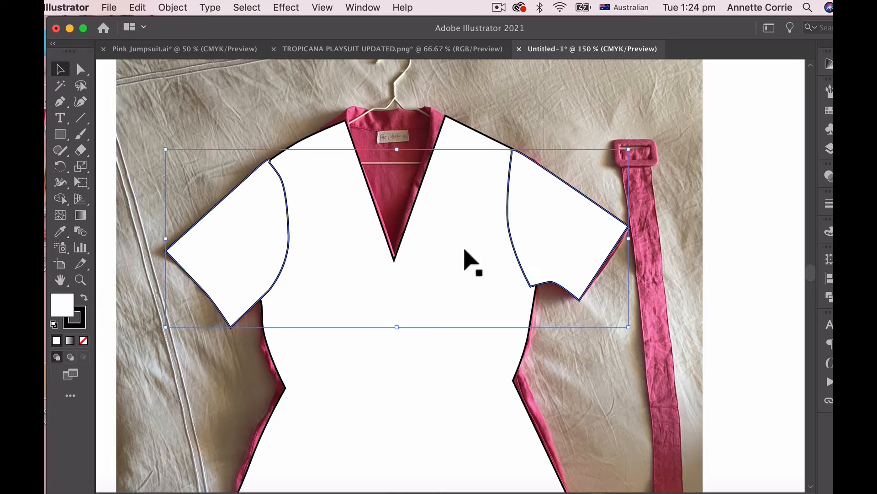
pyautogui.click(749, 260)
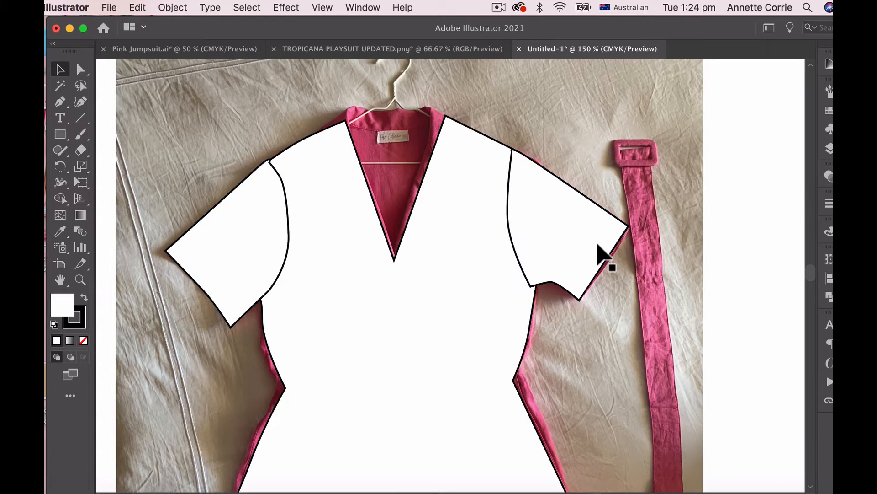
pyautogui.click(598, 245)
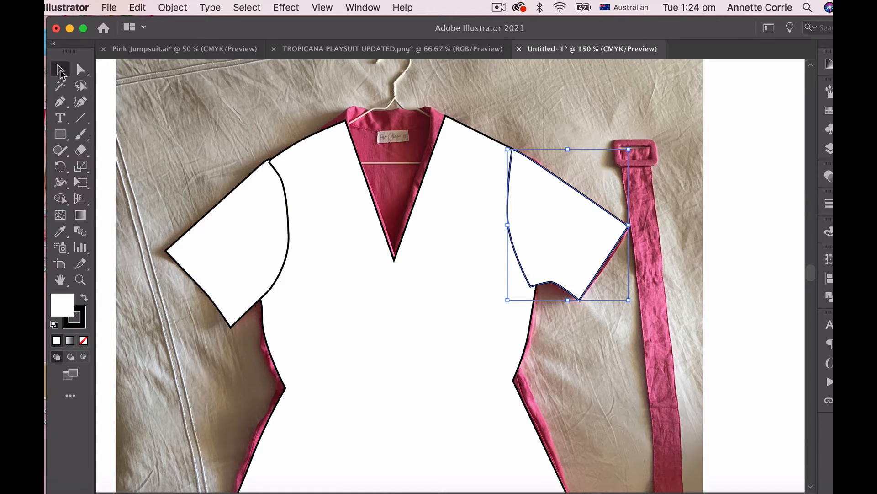
pyautogui.keyDown('shift'); pyautogui.click(241, 251); pyautogui.keyUp('shift')
pyautogui.rightClick(236, 239)
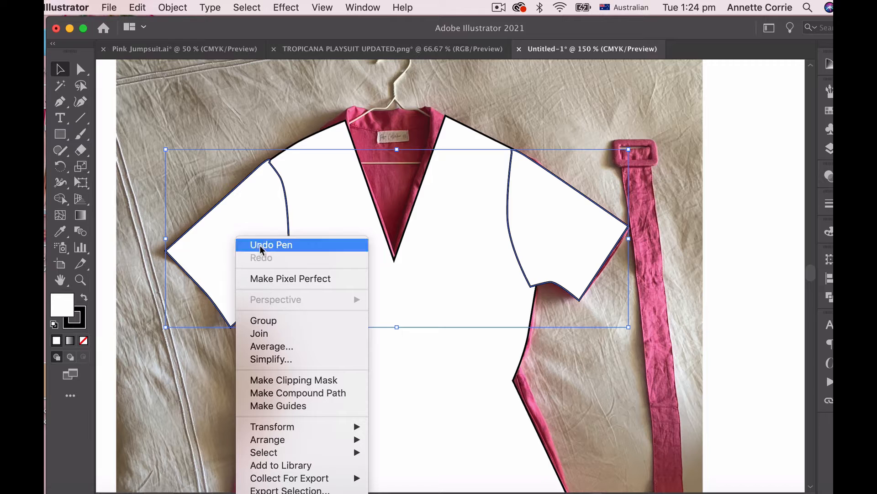
pyautogui.moveTo(288, 440)
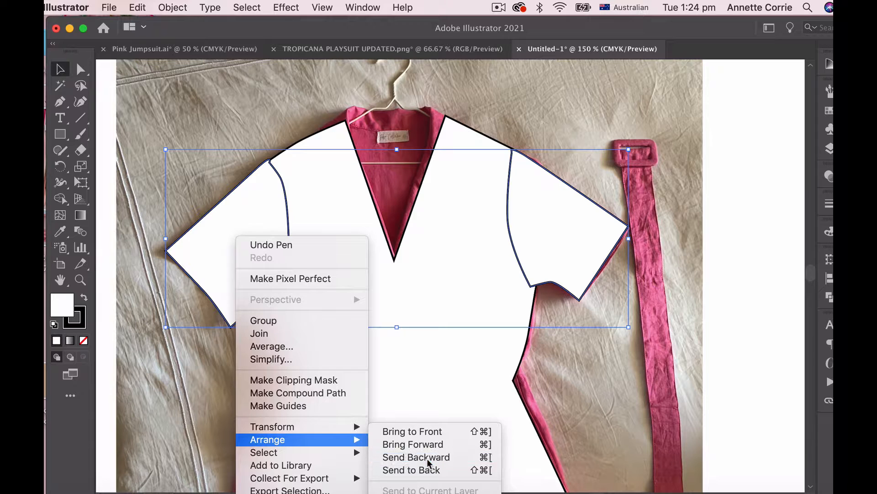
pyautogui.click(558, 426)
pyautogui.click(766, 332)
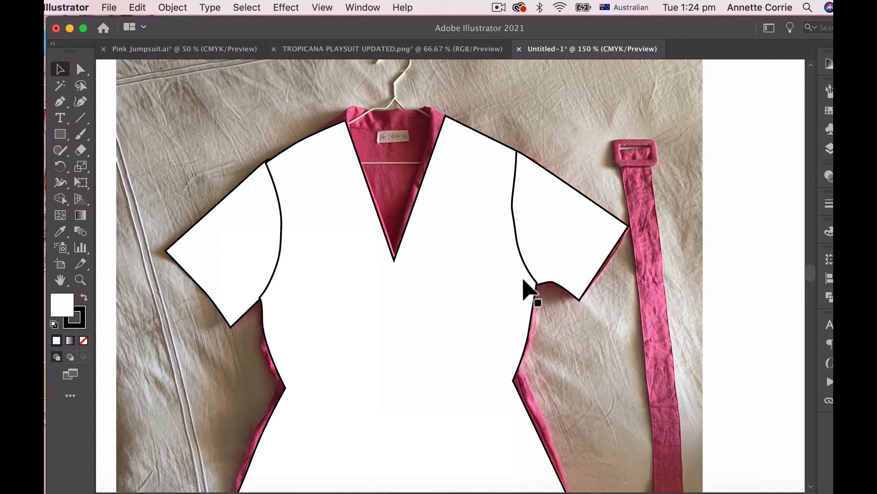
# Remove the bodice's fill, keeping its black stroke, to reveal the collar details of the photo underneath.
pyautogui.click(486, 314)
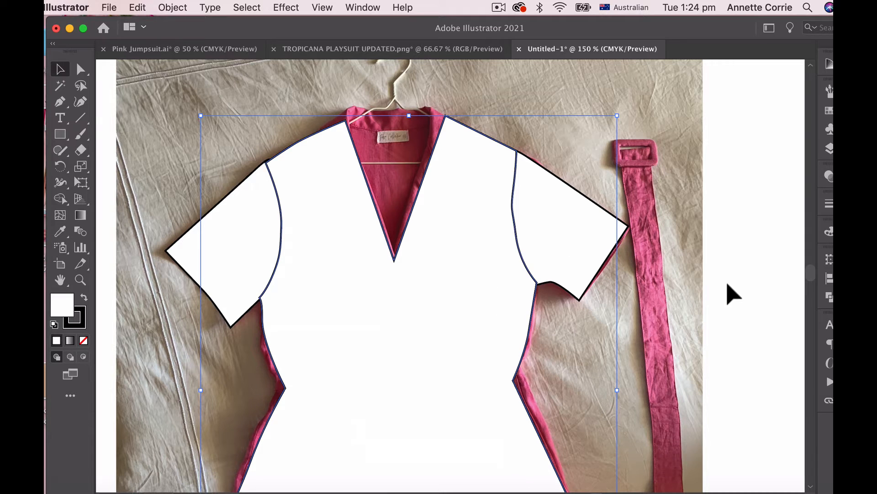
pyautogui.click(730, 292)
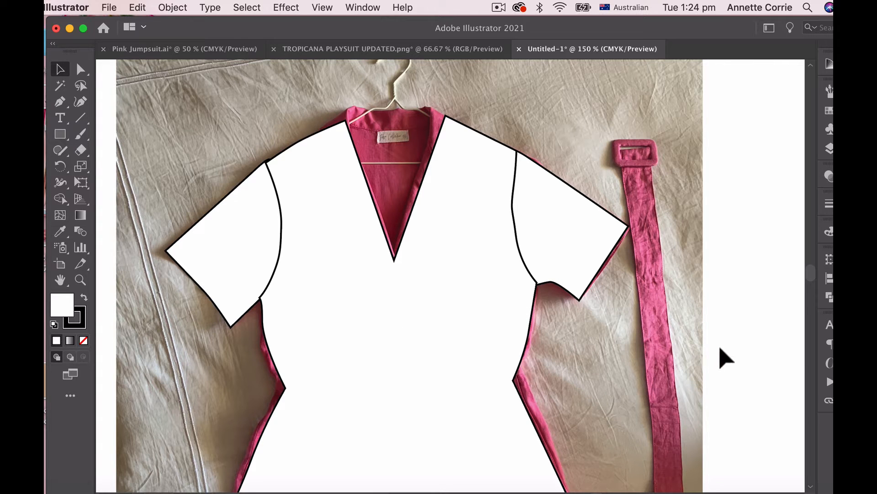
pyautogui.press('space')
pyautogui.moveTo(515, 319); pyautogui.dragTo(505, 286)
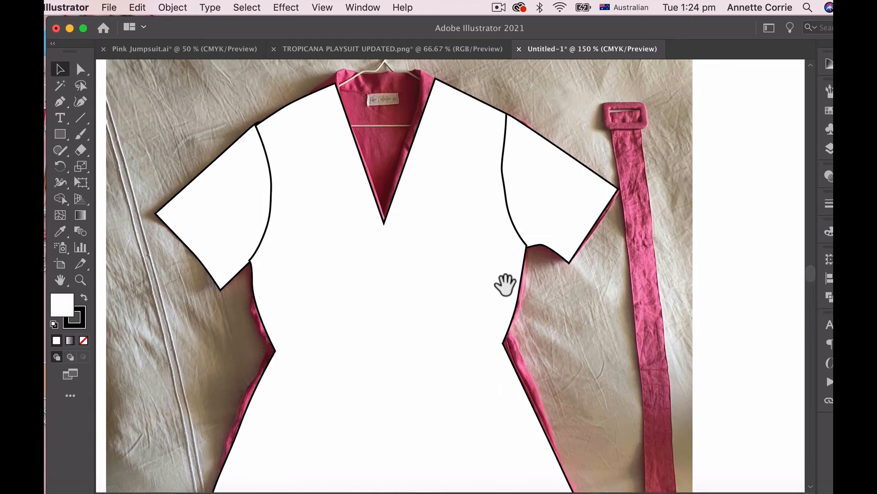
pyautogui.click(445, 311)
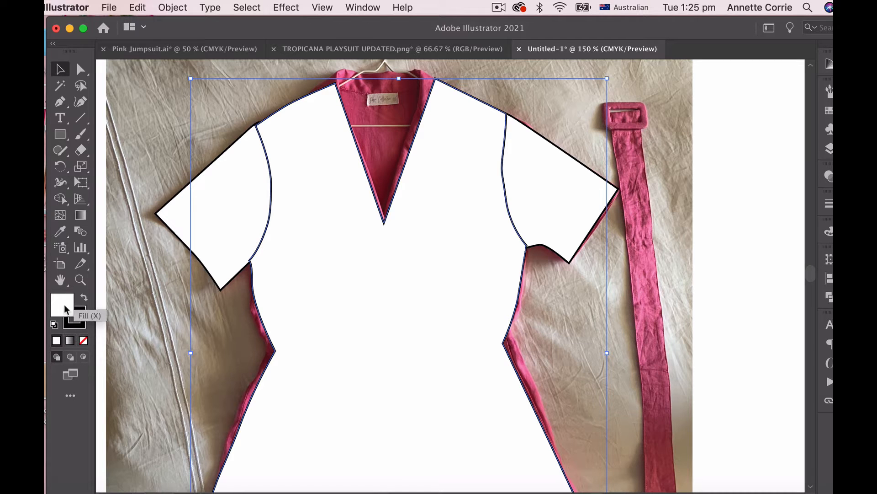
pyautogui.click(84, 341)
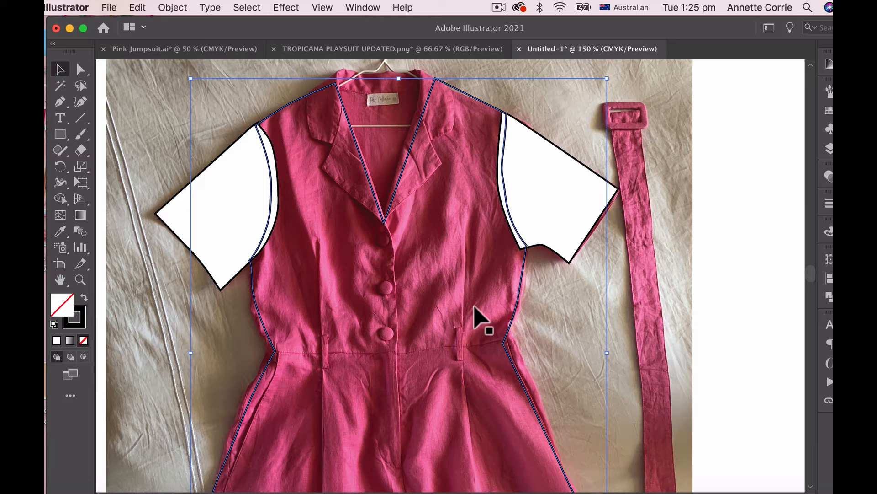
pyautogui.click(736, 309)
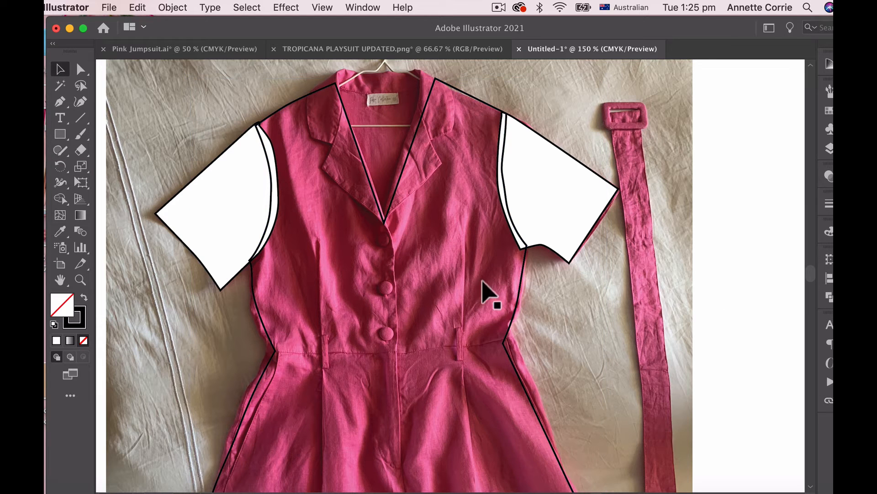
# Trace the inner edge of the left collar with the Pen tool from the neck top down to just above the first button.
pyautogui.click(455, 271)
pyautogui.click(398, 240)
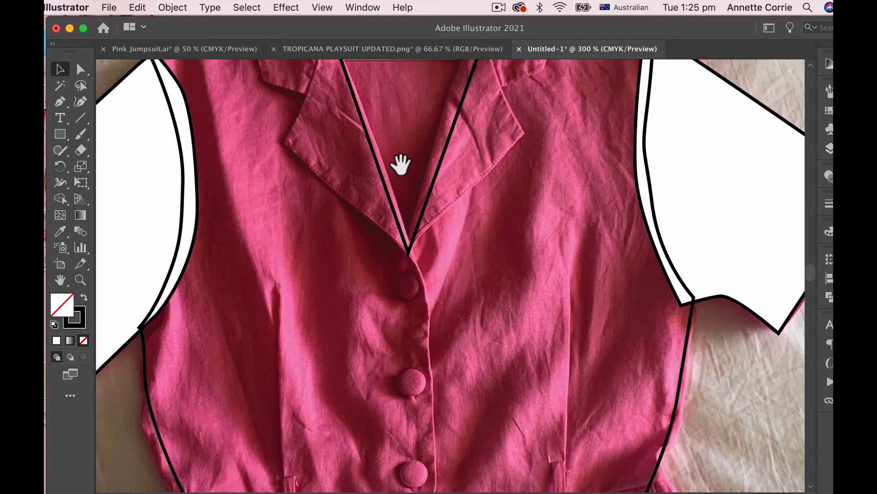
pyautogui.moveTo(400, 165); pyautogui.dragTo(401, 329)
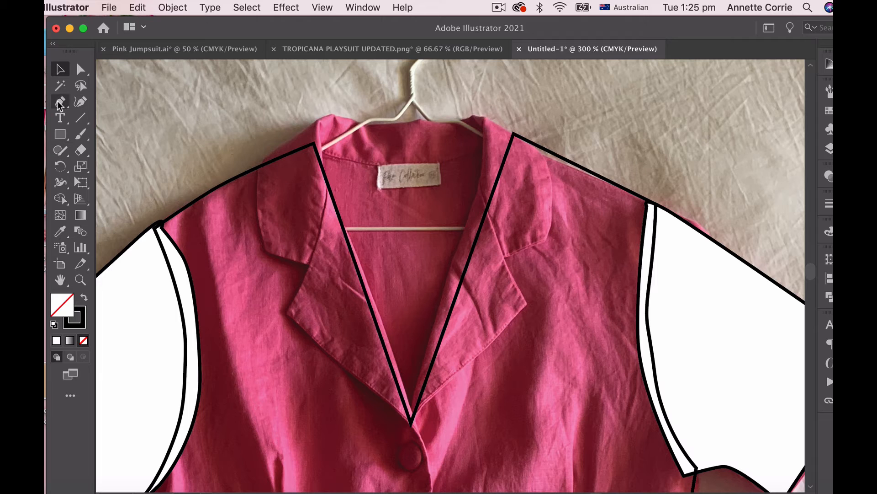
pyautogui.click(319, 120)
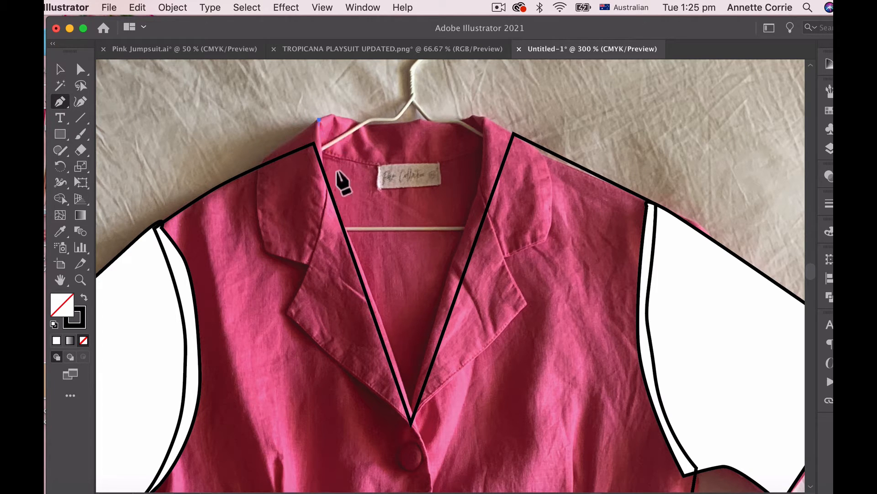
pyautogui.moveTo(348, 234); pyautogui.dragTo(375, 299)
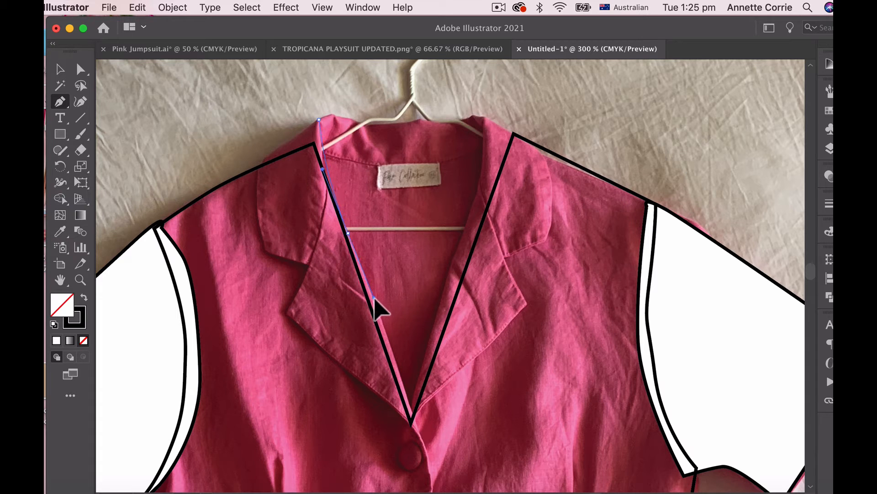
pyautogui.click(412, 423)
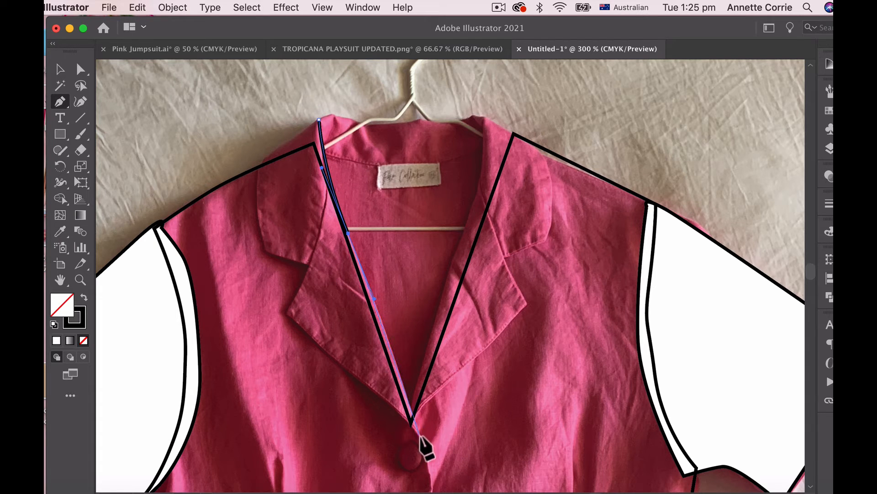
pyautogui.click(419, 436)
# Close the left collar shape along the lapel edge, notch, upper collar and shoulder back to the neck top, and fill it white.
pyautogui.moveTo(365, 384); pyautogui.dragTo(330, 357)
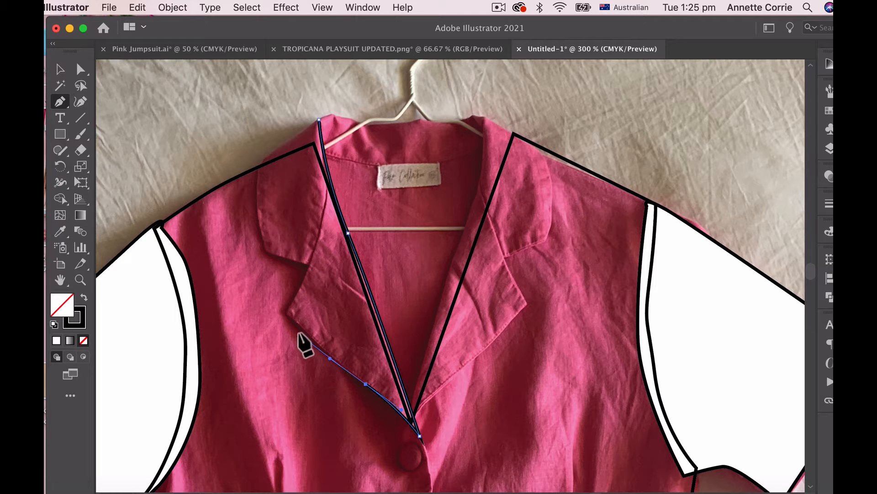
pyautogui.click(285, 313)
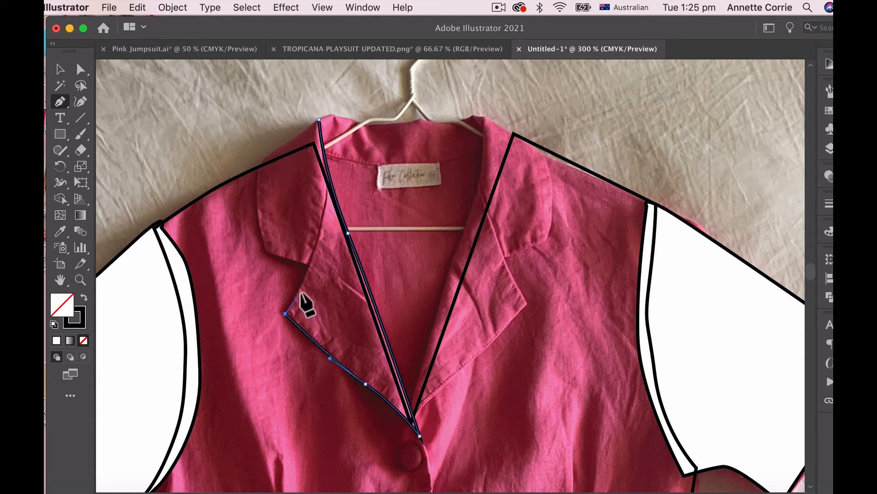
pyautogui.click(309, 267)
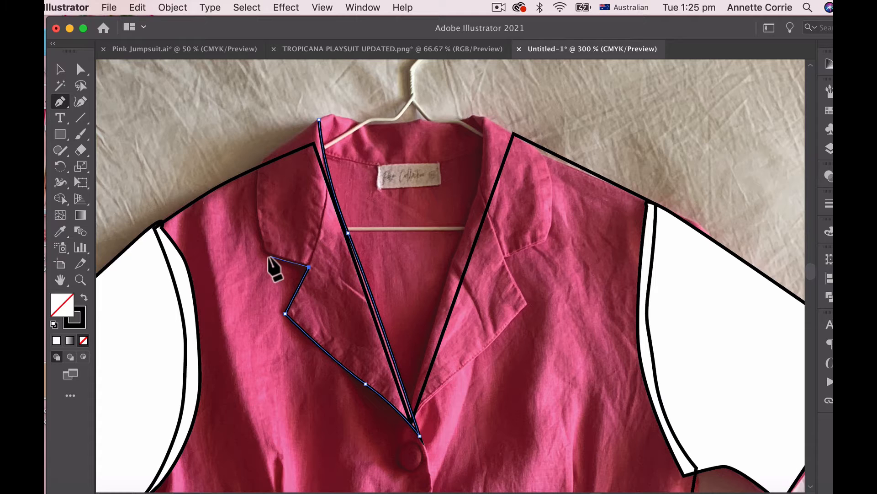
pyautogui.click(263, 250)
pyautogui.moveTo(255, 196); pyautogui.dragTo(254, 185)
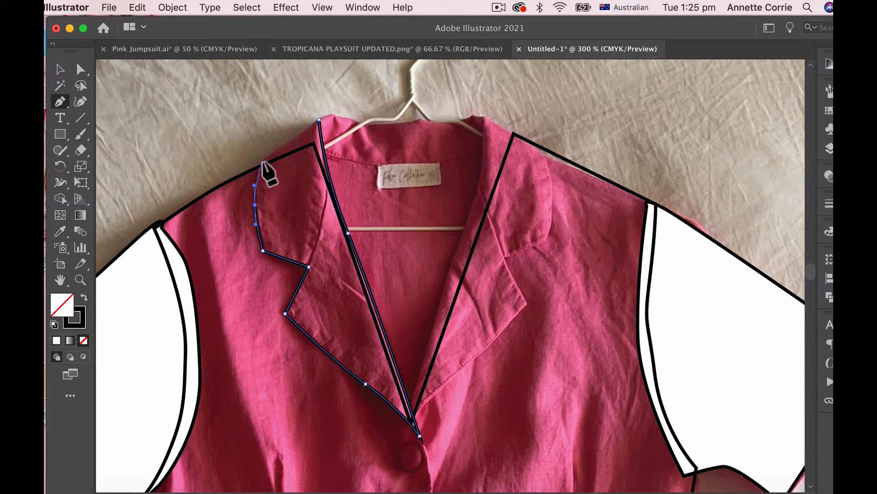
pyautogui.click(263, 160)
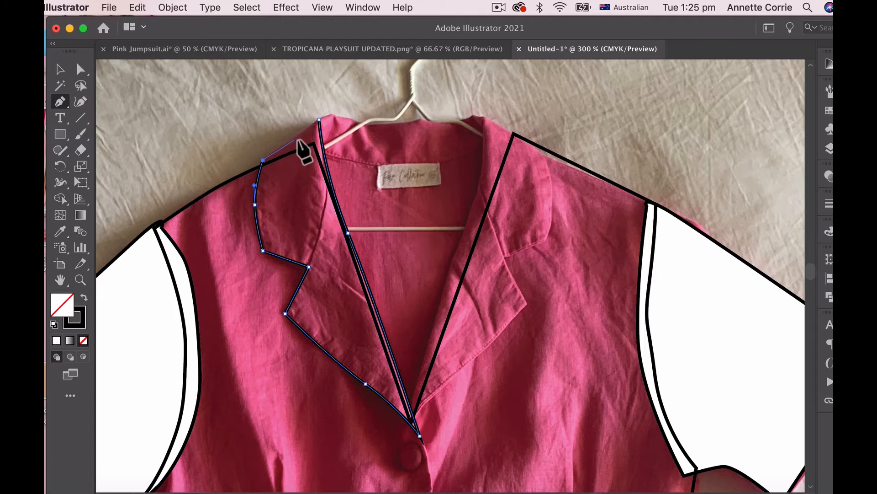
pyautogui.click(319, 120)
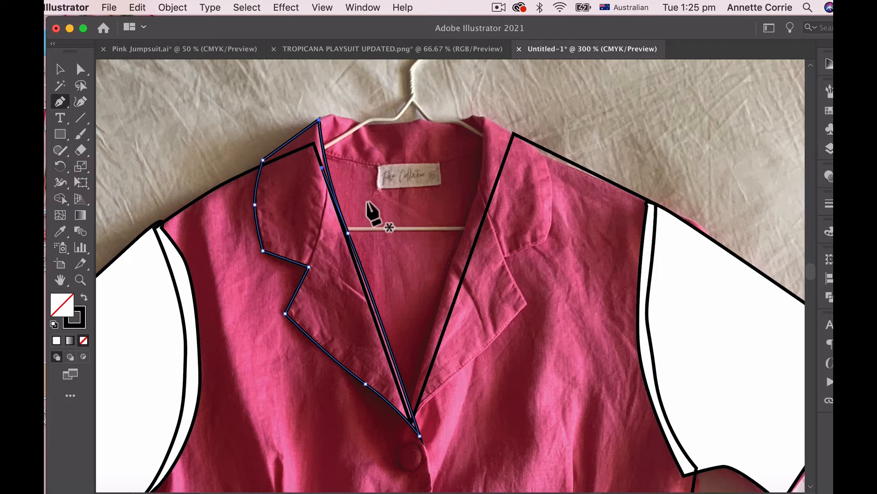
pyautogui.click(56, 341)
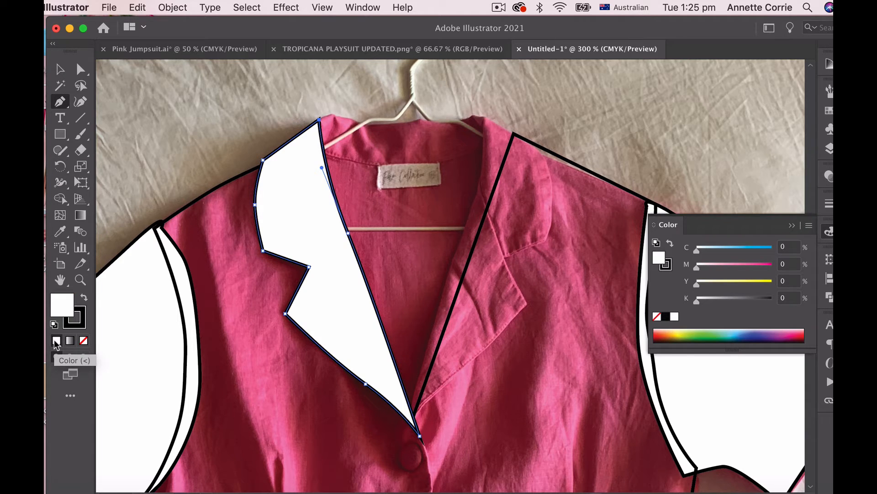
# Trace the inner edge of the right collar with the Pen tool from the neck top down to the base of the V neckline.
pyautogui.click(484, 117)
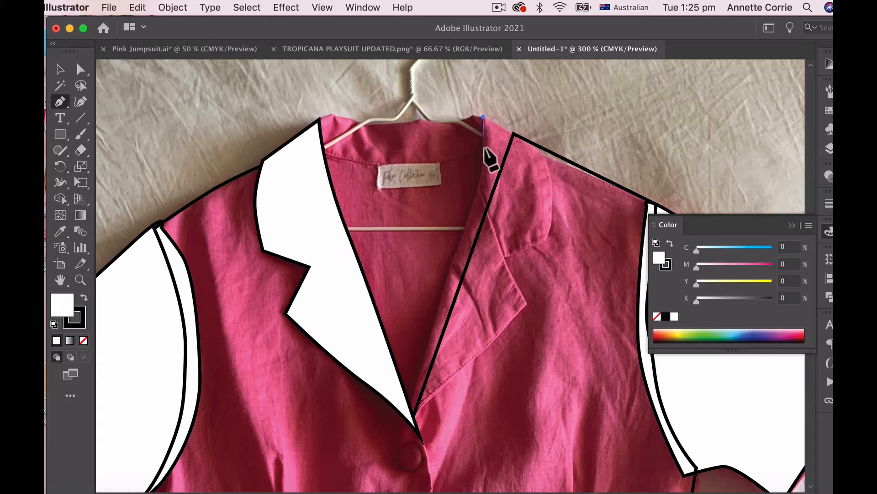
pyautogui.moveTo(481, 183); pyautogui.dragTo(469, 223)
pyautogui.moveTo(424, 366); pyautogui.dragTo(412, 423)
pyautogui.click(414, 417)
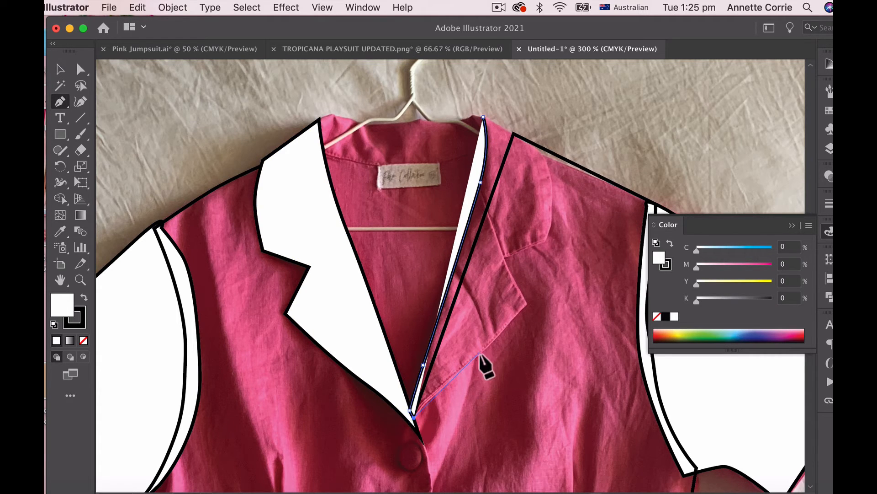
# Close the white-filled right collar shape along the lapel edge, point, notch, upper collar and shoulder back to the neck top.
pyautogui.click(476, 358)
pyautogui.click(502, 331)
pyautogui.click(524, 303)
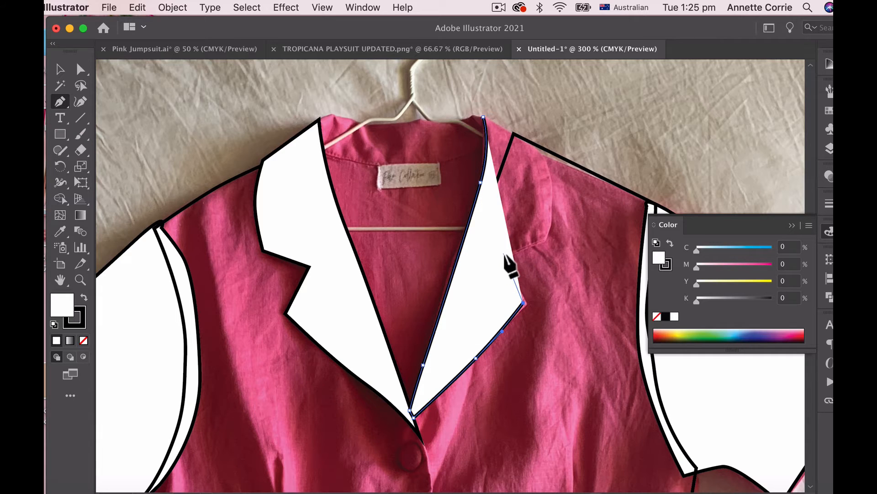
pyautogui.click(503, 253)
pyautogui.click(545, 240)
pyautogui.click(553, 213)
pyautogui.click(550, 185)
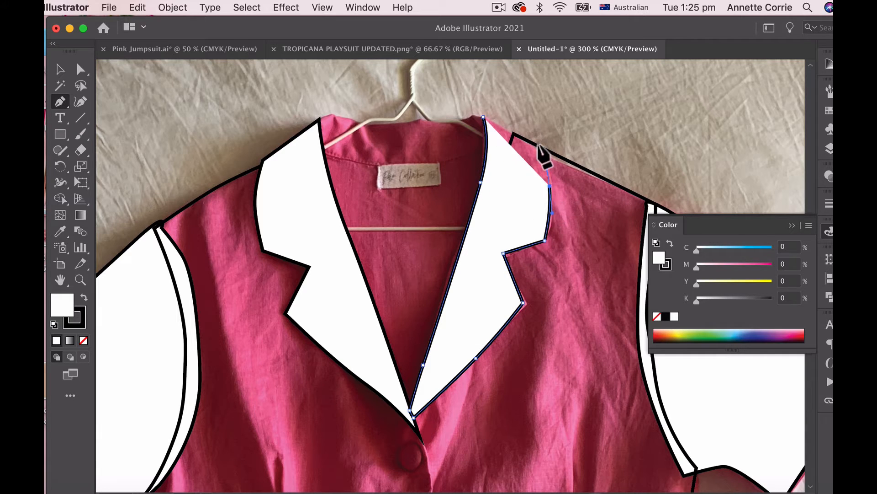
pyautogui.click(537, 144)
pyautogui.click(484, 118)
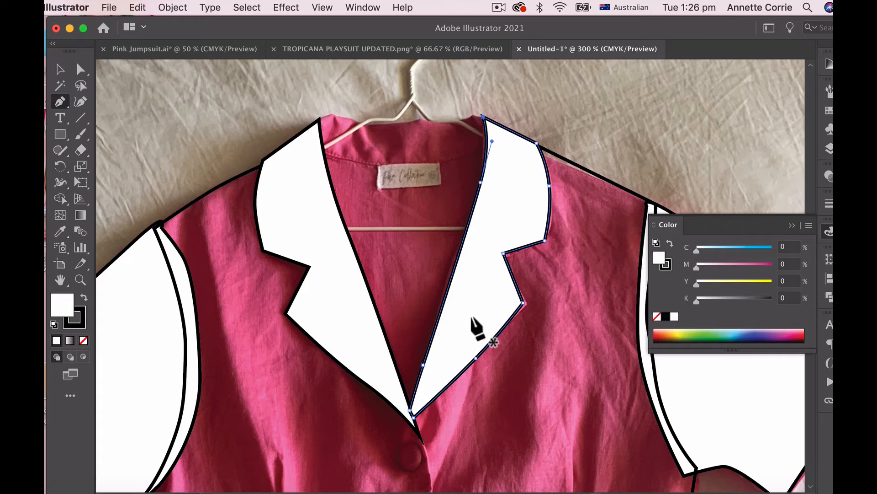
# Trace the back collar band with the Pen tool from mid-top through the right neck point and curved lower edge to the left neck point.
pyautogui.moveTo(475, 319); pyautogui.dragTo(470, 353)
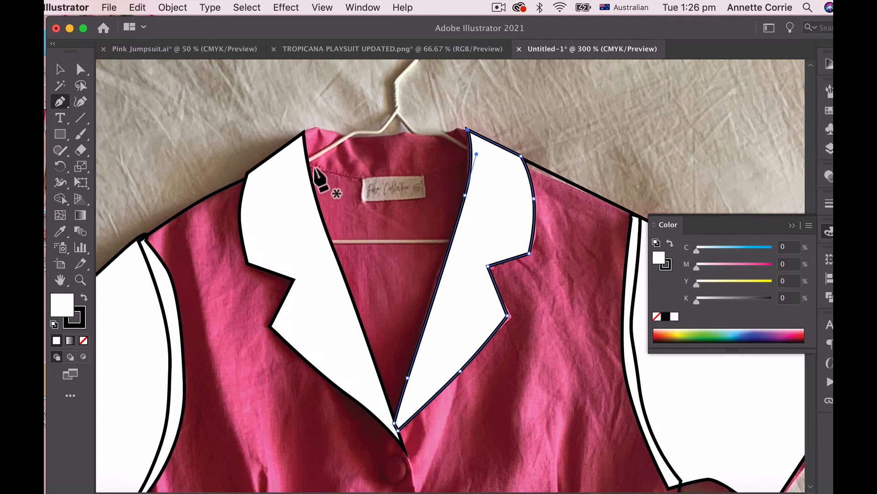
pyautogui.click(380, 136)
pyautogui.moveTo(411, 136); pyautogui.dragTo(432, 134)
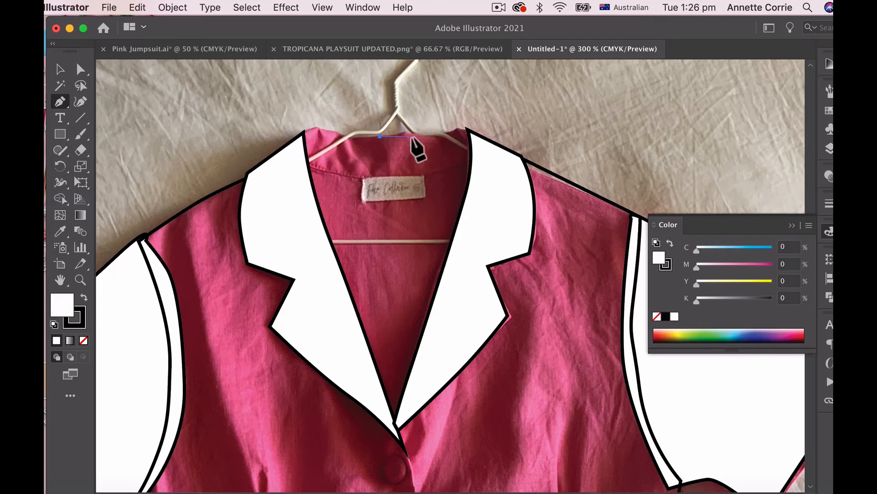
pyautogui.click(467, 129)
pyautogui.click(483, 161)
pyautogui.moveTo(395, 180); pyautogui.dragTo(356, 181)
pyautogui.click(297, 166)
pyautogui.click(303, 133)
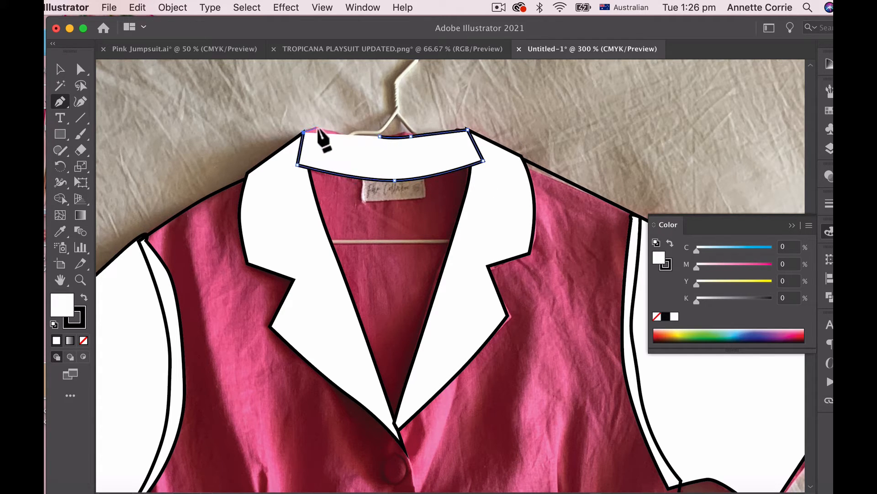
# Close the back collar band along the left half of its upper edge and deselect the finished shape.
pyautogui.click(318, 129)
pyautogui.moveTo(355, 136); pyautogui.dragTo(374, 140)
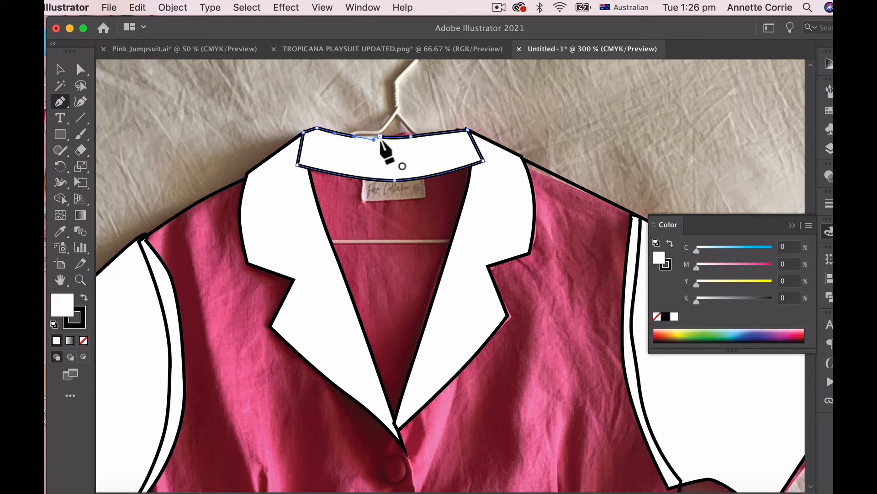
pyautogui.click(379, 137)
pyautogui.keyDown('super'); pyautogui.click(399, 208); pyautogui.keyUp('super')
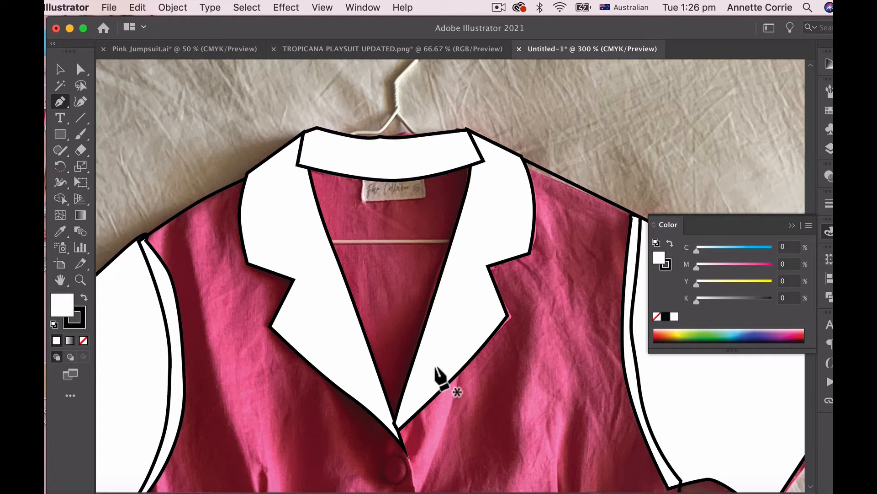
# Draw a closed, white-filled polygon with the Pen tool covering the neck opening from the collar band to just below the V.
pyautogui.click(275, 173)
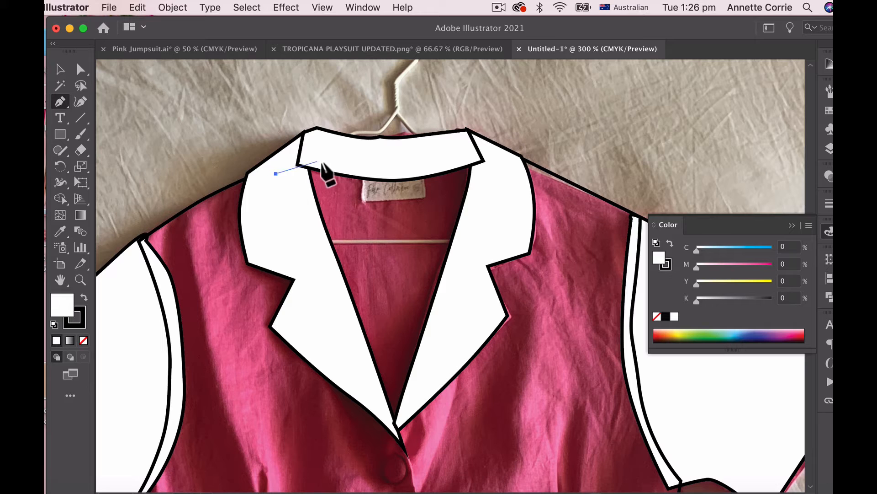
pyautogui.click(325, 162)
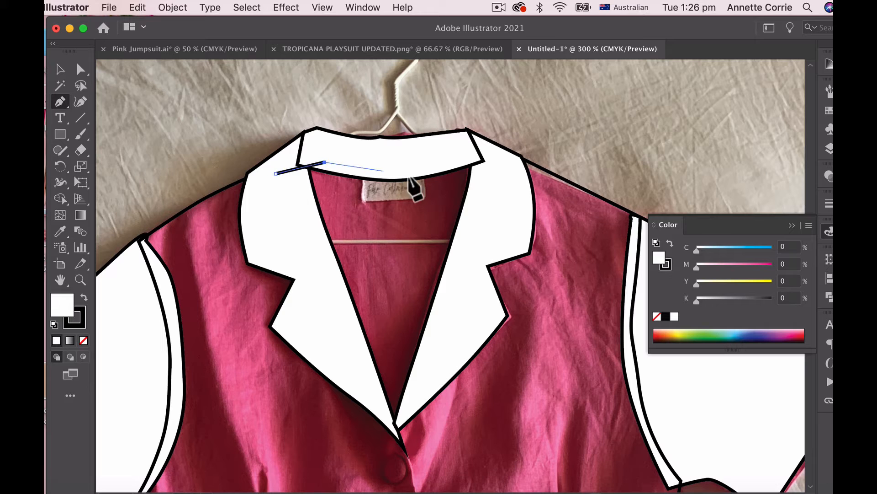
pyautogui.click(504, 158)
pyautogui.click(465, 441)
pyautogui.click(306, 441)
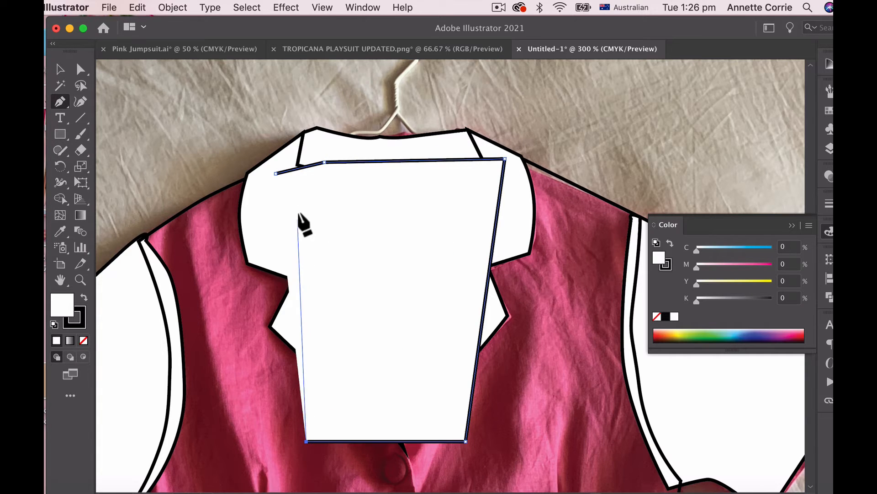
pyautogui.click(275, 174)
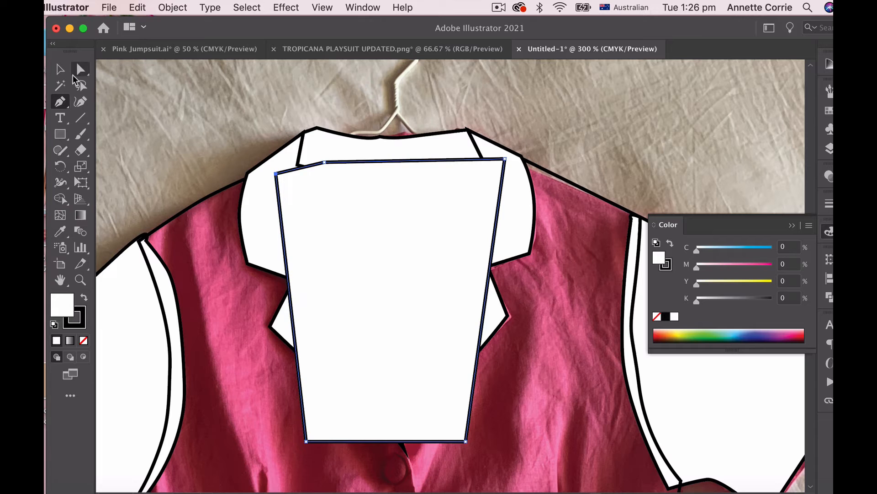
# Send the neck-opening polygon backward step by step until it sits behind the back collar band and both collars.
pyautogui.click(60, 69)
pyautogui.click(402, 195)
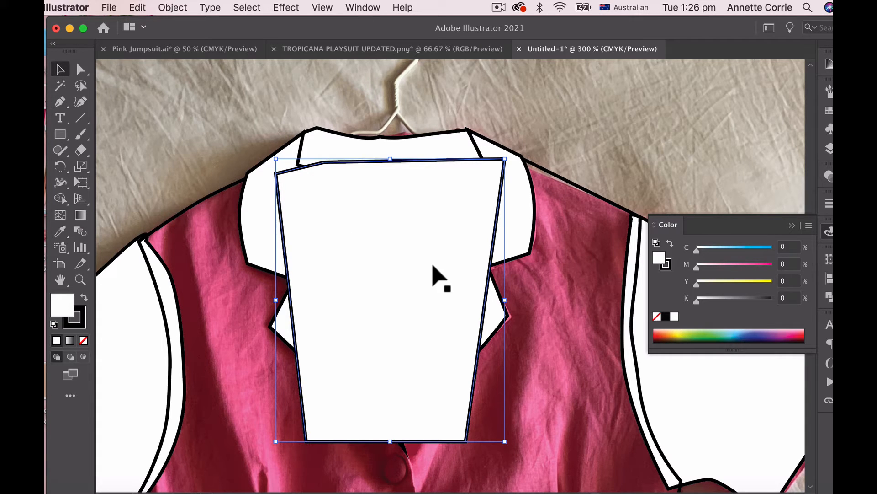
pyautogui.rightClick(433, 266)
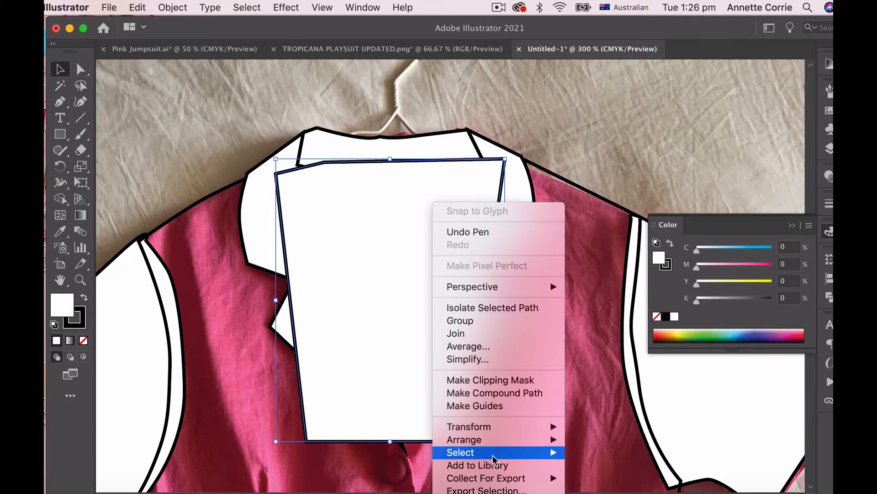
pyautogui.moveTo(495, 441)
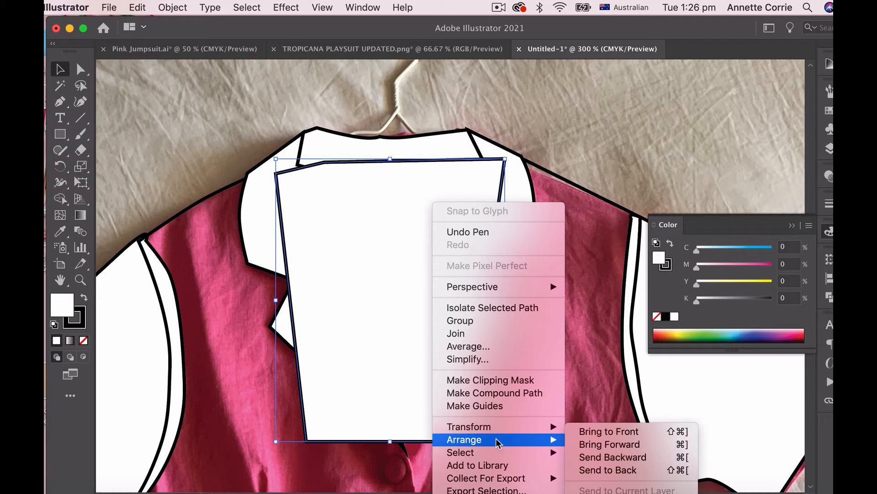
pyautogui.click(612, 457)
pyautogui.rightClick(427, 356)
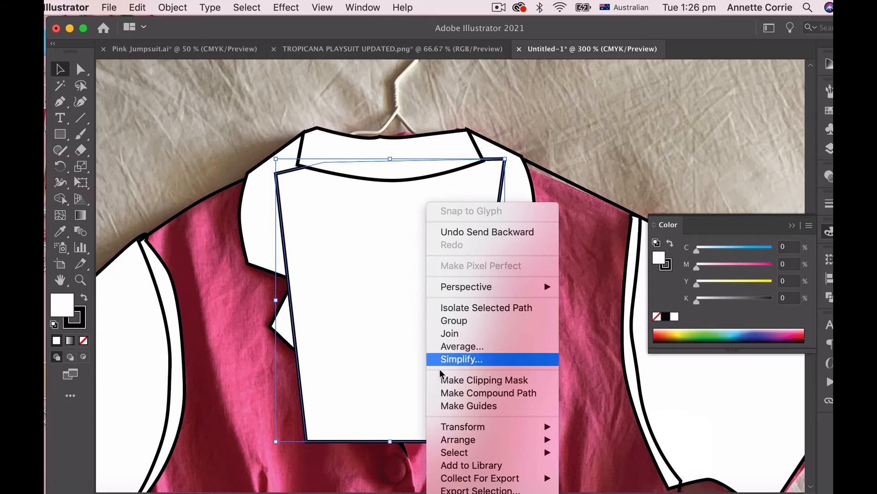
pyautogui.moveTo(491, 439)
pyautogui.click(591, 458)
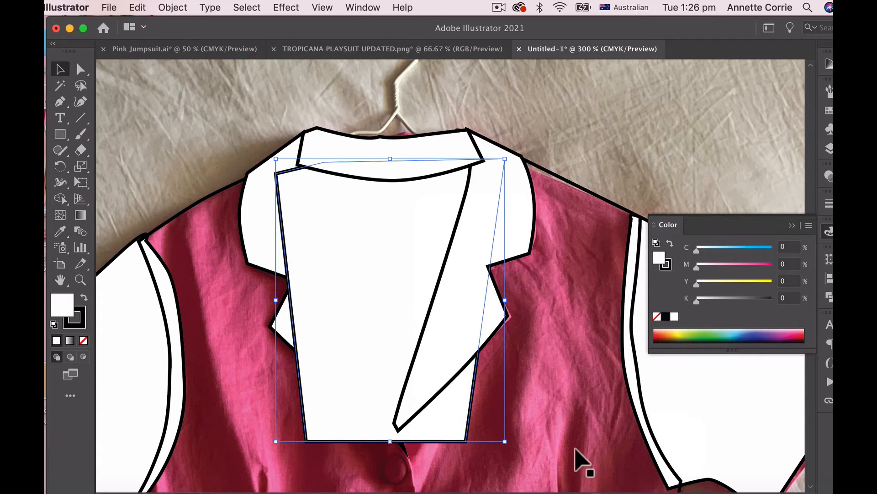
pyautogui.rightClick(386, 284)
pyautogui.moveTo(466, 440)
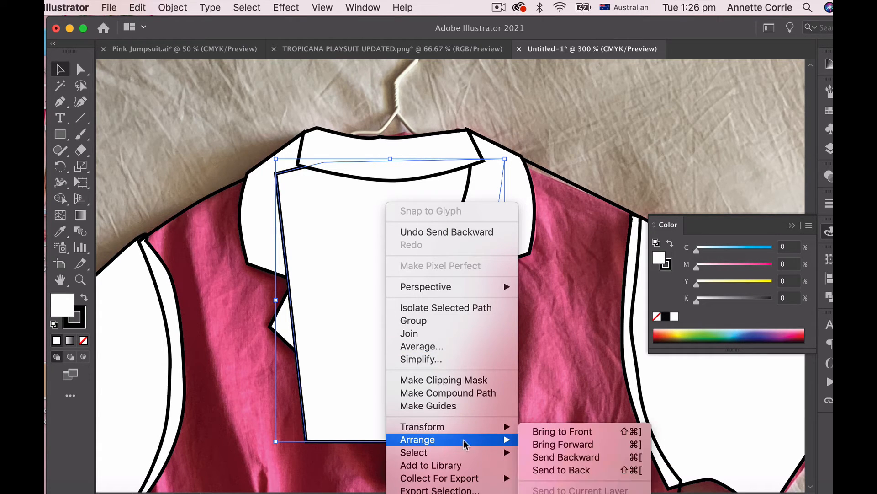
pyautogui.click(547, 461)
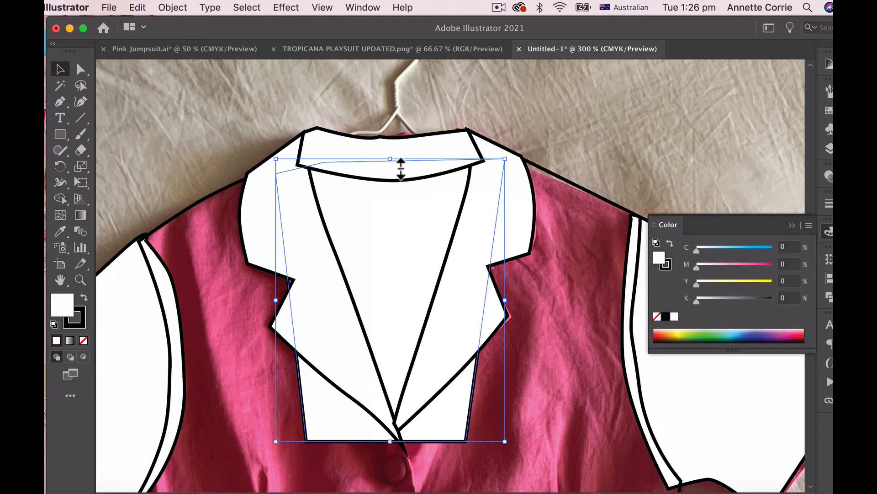
# Select the left and right collars together and bring them to the front, above the back collar band.
pyautogui.click(439, 144)
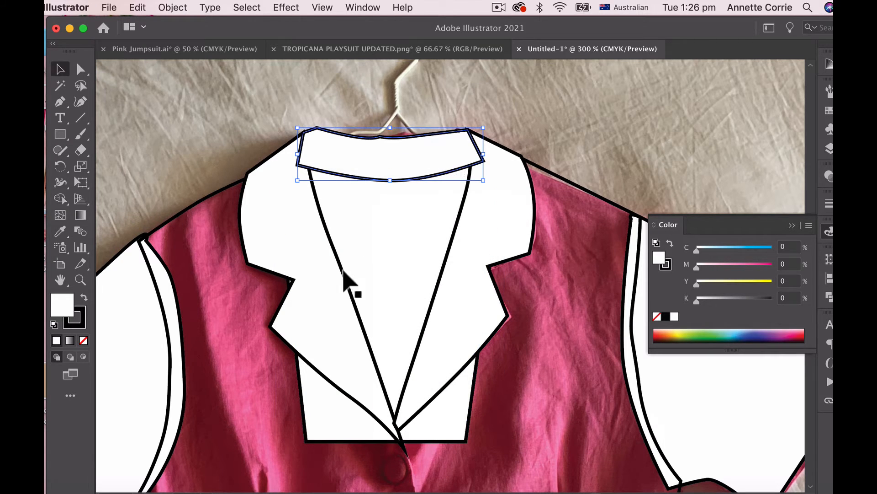
pyautogui.click(337, 304)
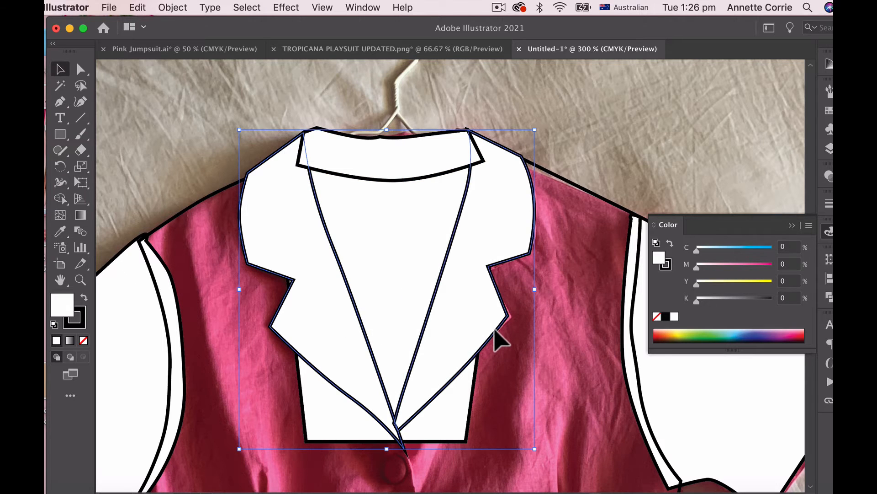
pyautogui.rightClick(481, 318)
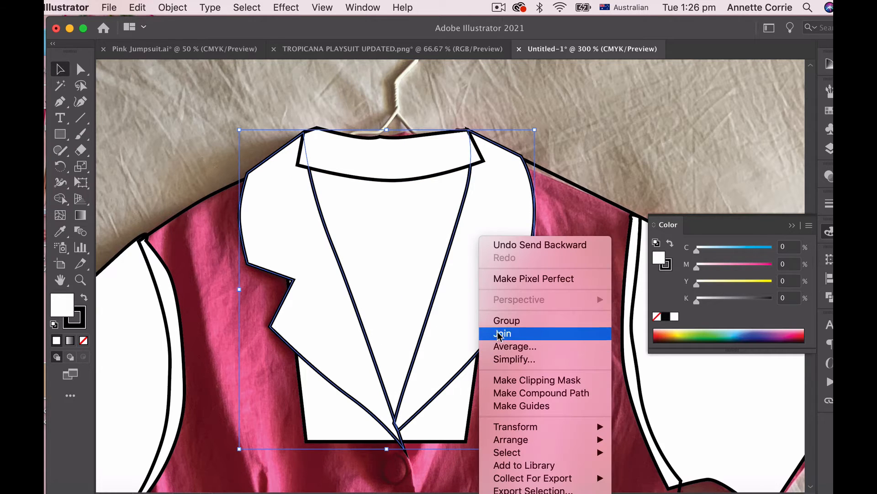
pyautogui.moveTo(545, 442)
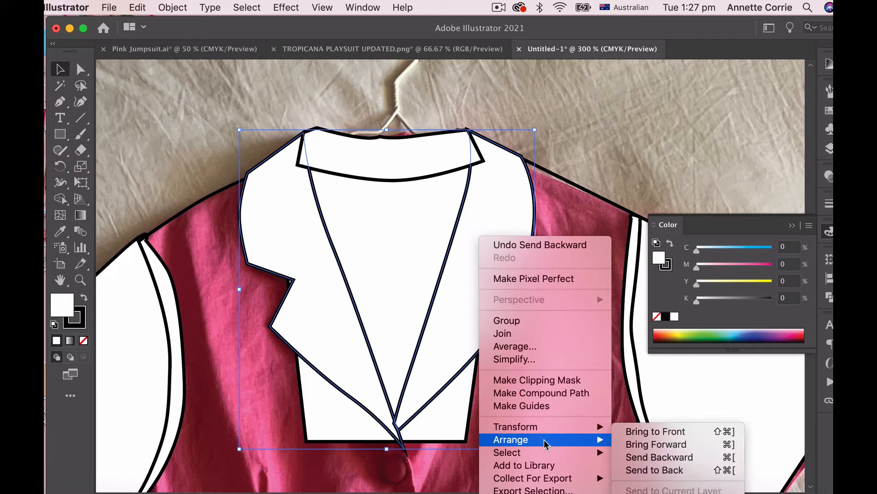
pyautogui.click(646, 431)
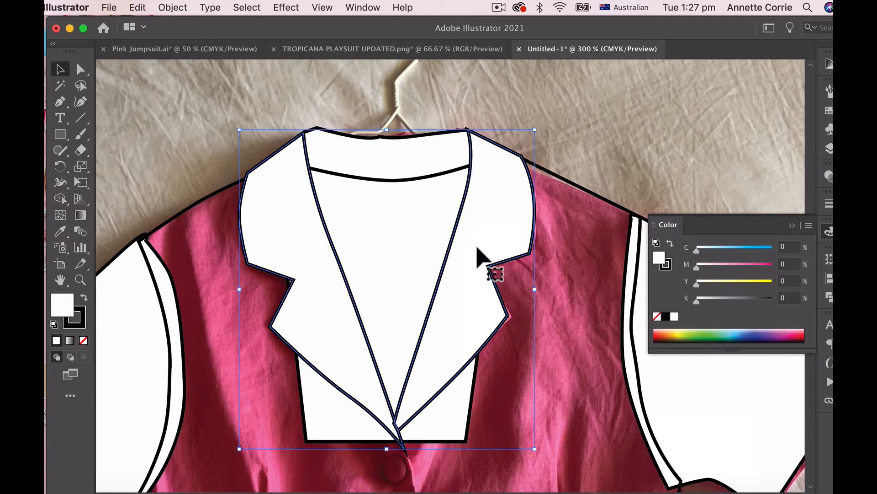
pyautogui.click(555, 307)
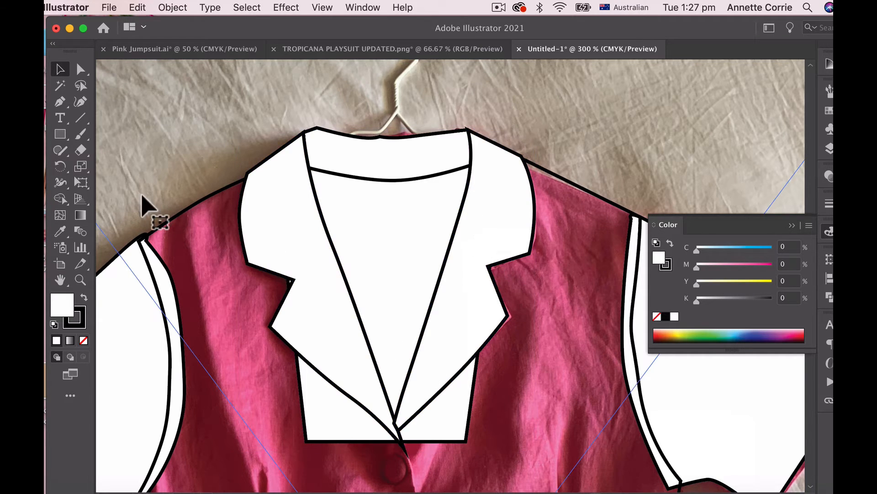
# Draw a straight seam line on each collar from its inner edge to the notch with the Line Segment tool.
pyautogui.click(78, 122)
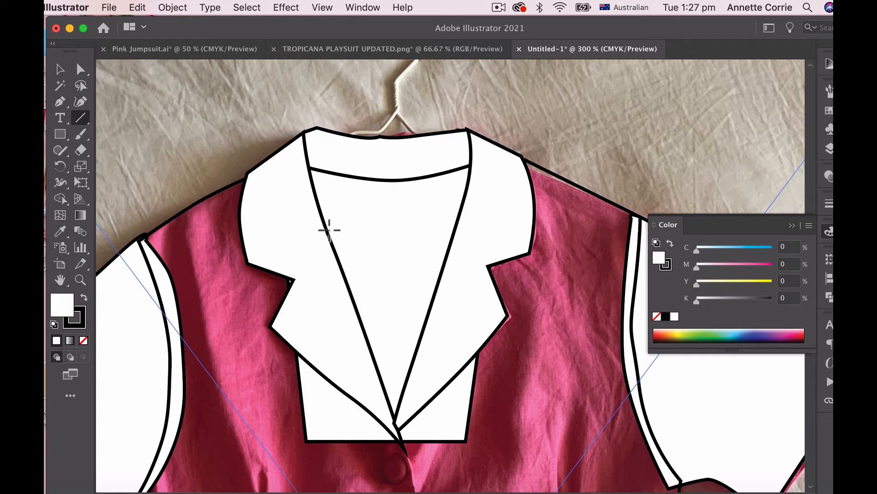
pyautogui.moveTo(323, 223); pyautogui.dragTo(289, 293)
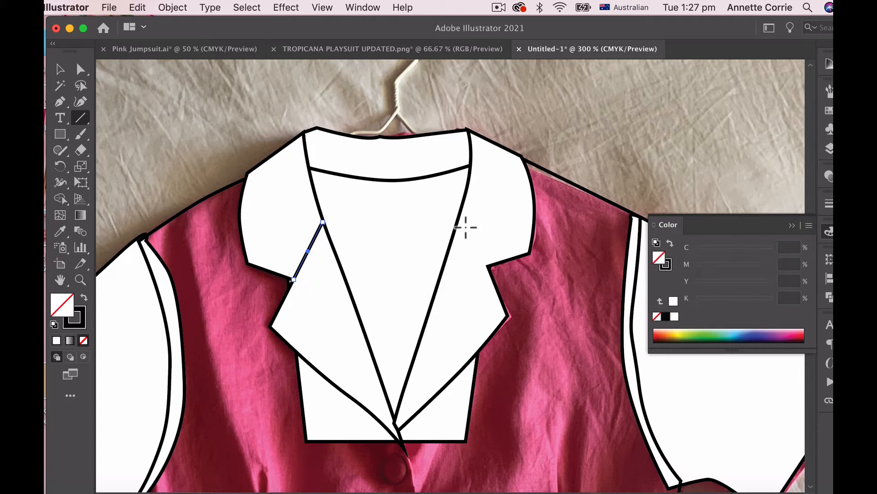
pyautogui.moveTo(460, 214); pyautogui.dragTo(489, 266)
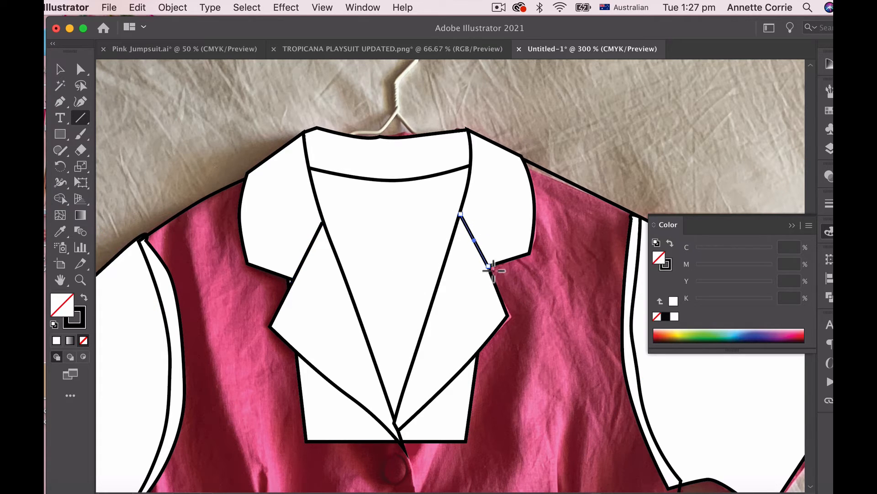
# Draw straight dart lines on the right and left of the bodice, following the photo's seams down to the waist.
pyautogui.keyDown('alt'); pyautogui.click(521, 361); pyautogui.keyUp('alt')
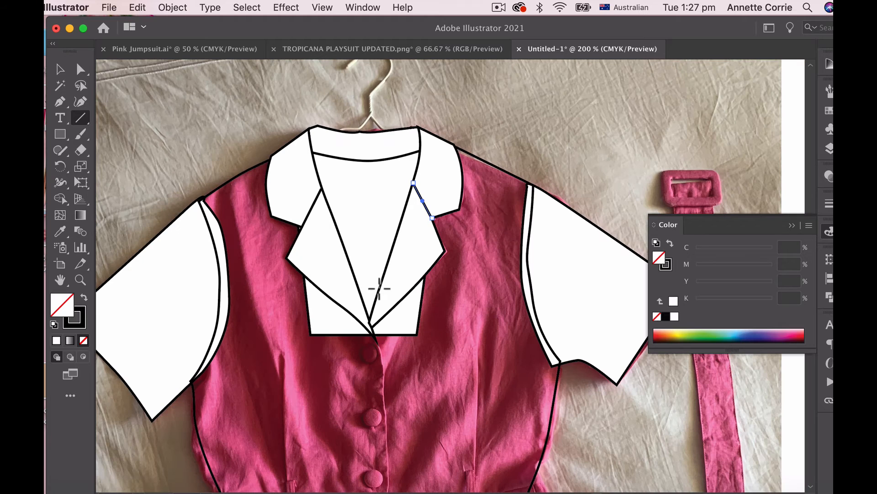
pyautogui.moveTo(382, 362); pyautogui.dragTo(364, 211)
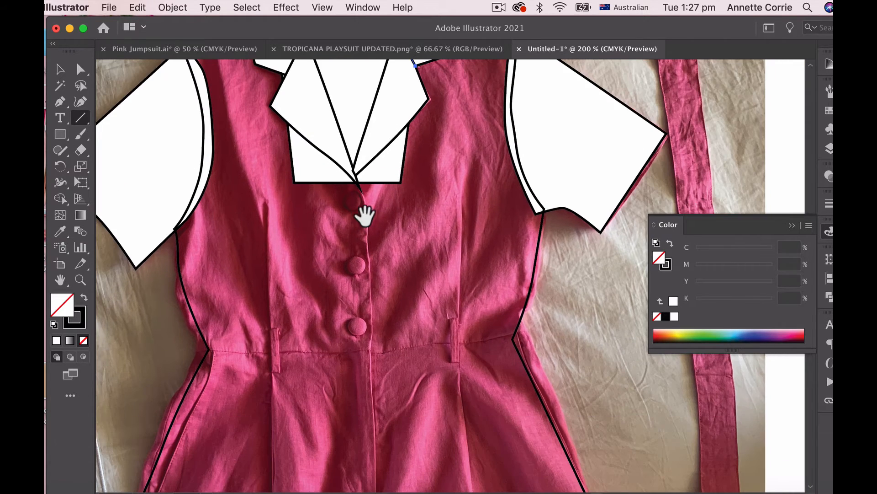
pyautogui.keyDown('super'); pyautogui.click(407, 407); pyautogui.keyUp('super')
pyautogui.moveTo(470, 212); pyautogui.dragTo(426, 402)
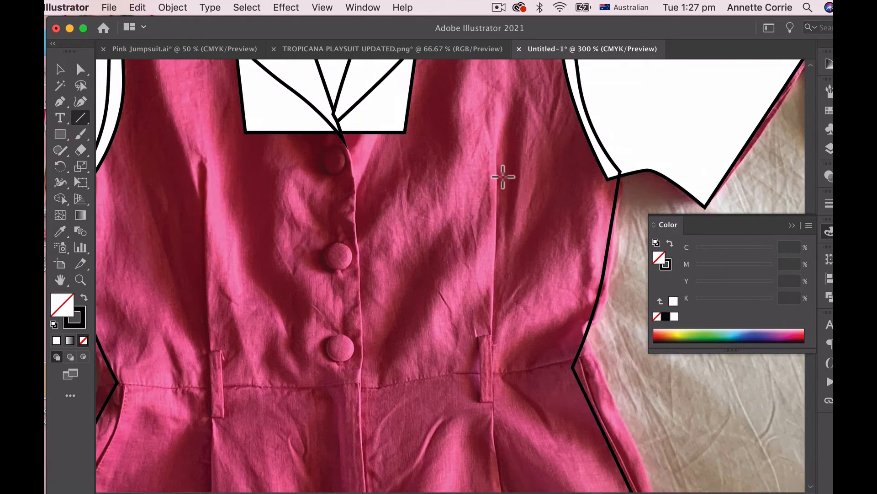
pyautogui.moveTo(497, 171); pyautogui.dragTo(493, 373)
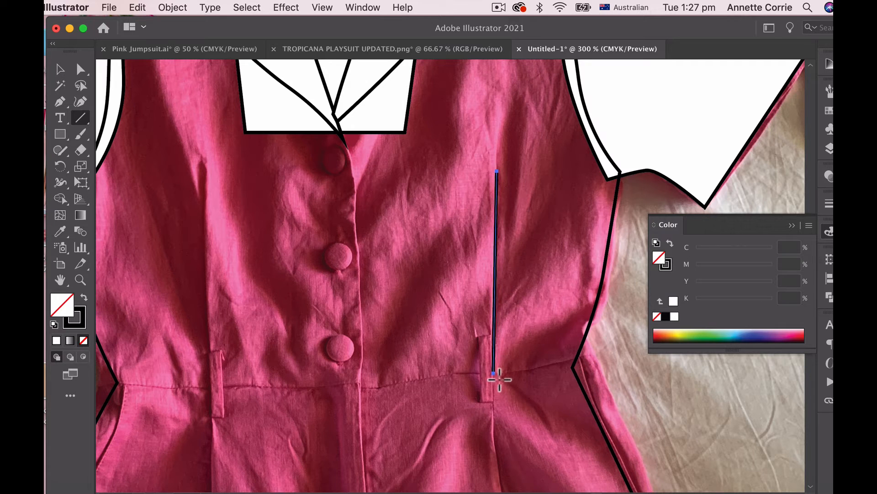
pyautogui.moveTo(204, 167); pyautogui.dragTo(213, 389)
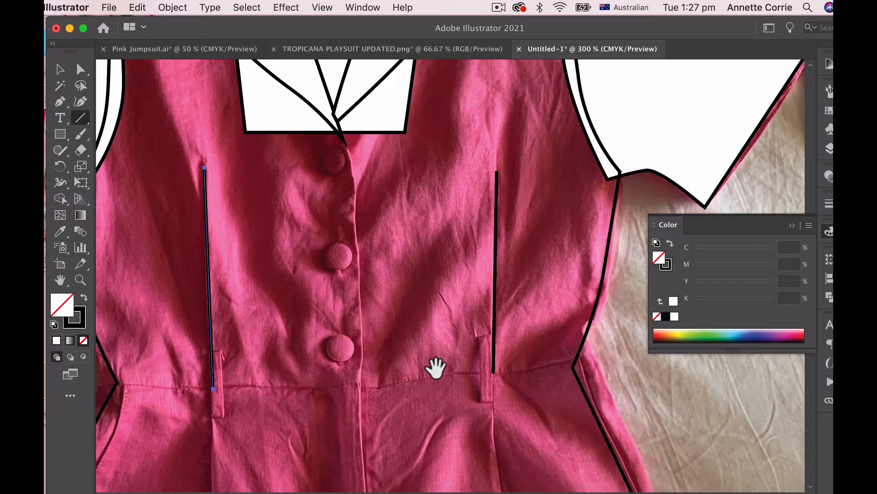
# Trace the waist seam with the Pen tool as a gently curved line from the left side seam to the right, and deselect it.
pyautogui.keyDown('alt'); pyautogui.keyDown('super'); pyautogui.click(436, 368); pyautogui.keyUp('super'); pyautogui.keyUp('alt')
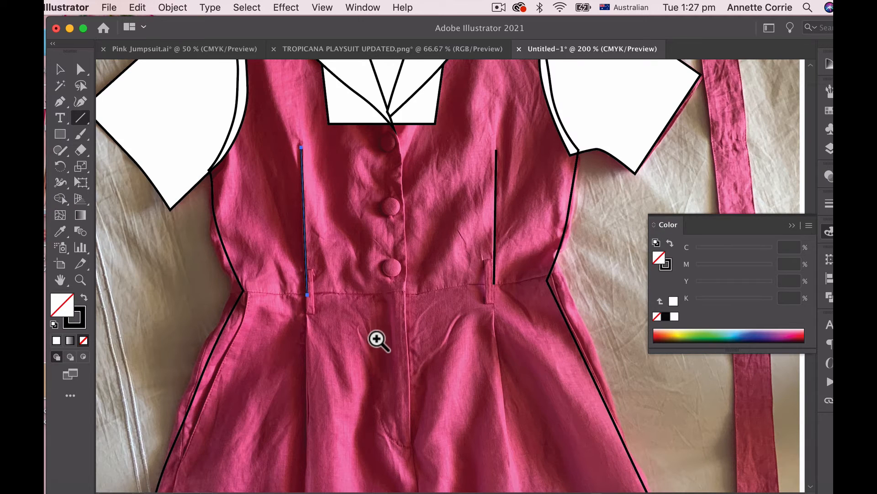
pyautogui.keyDown('super'); pyautogui.click(378, 339); pyautogui.keyUp('super')
pyautogui.keyDown('super'); pyautogui.click(458, 255); pyautogui.keyUp('super')
pyautogui.moveTo(442, 263); pyautogui.dragTo(331, 309)
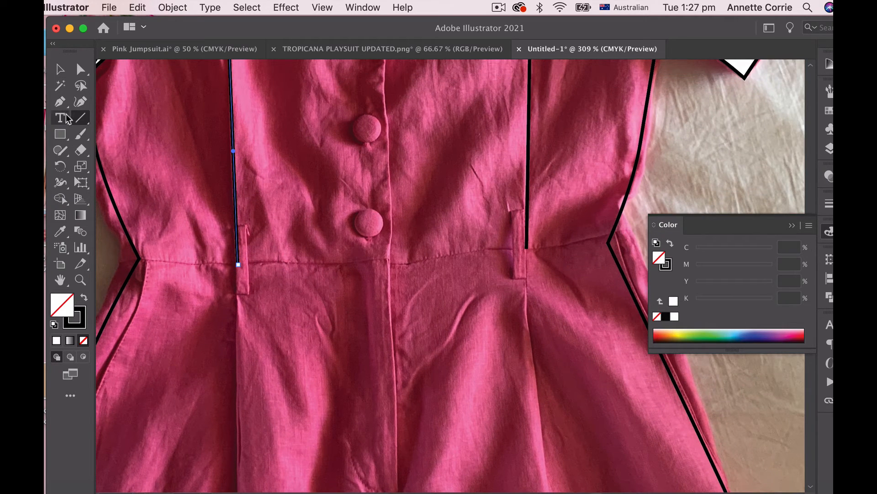
pyautogui.click(138, 258)
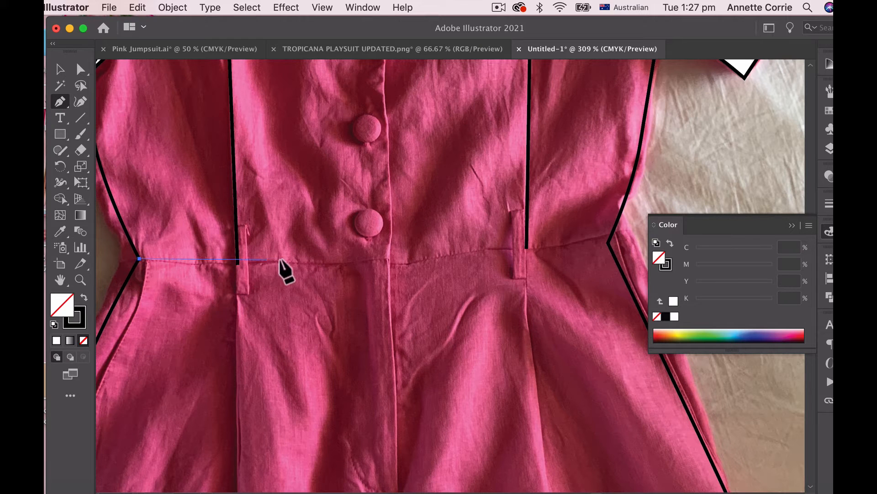
pyautogui.click(238, 265)
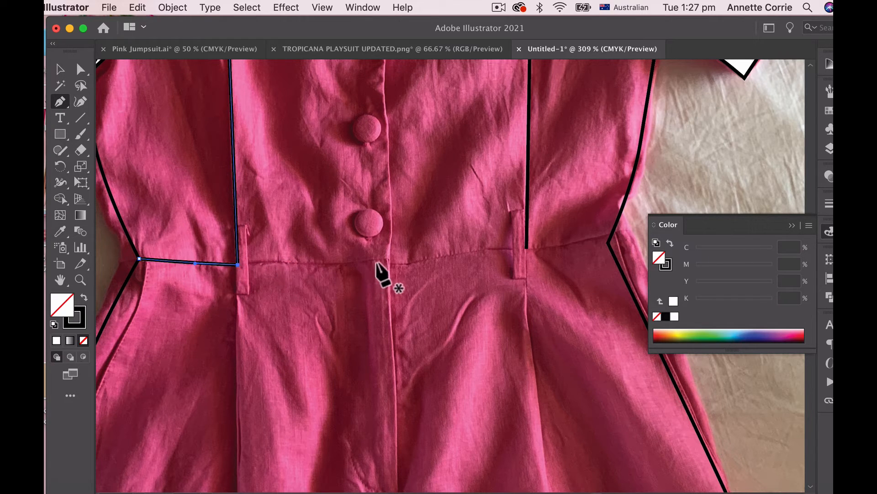
pyautogui.press('super+z')
pyautogui.moveTo(262, 263); pyautogui.dragTo(315, 262)
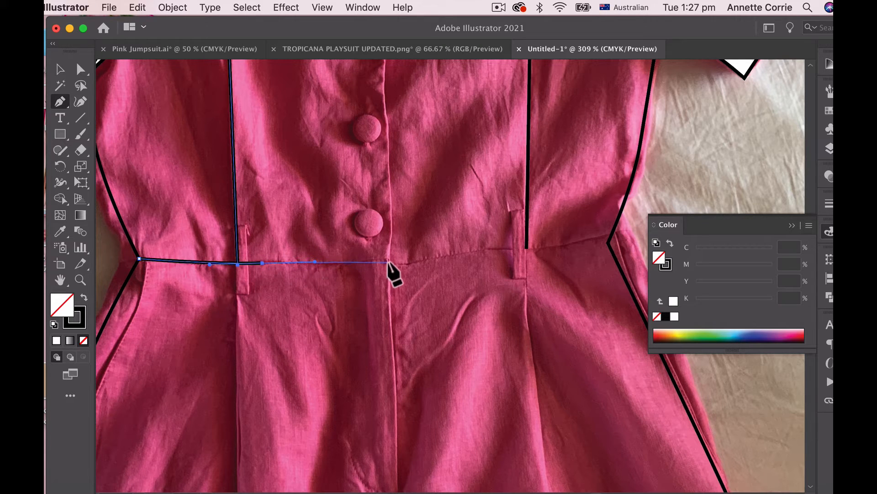
pyautogui.moveTo(477, 255); pyautogui.dragTo(603, 245)
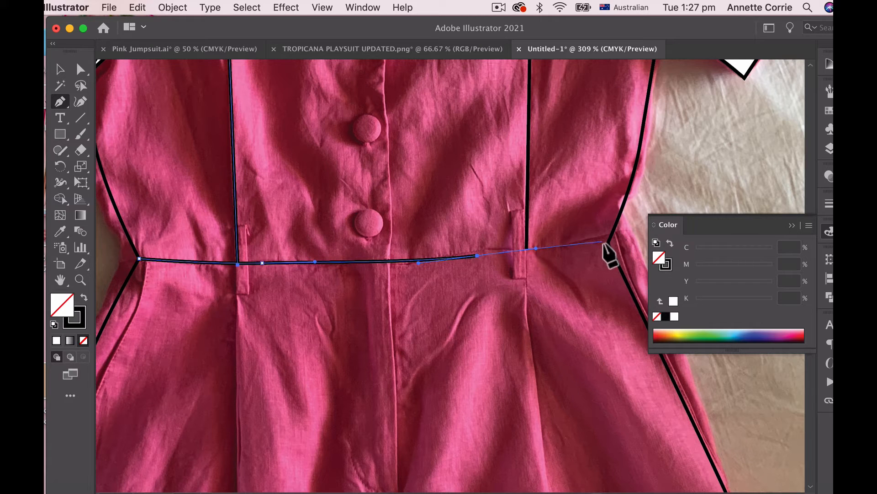
pyautogui.click(609, 242)
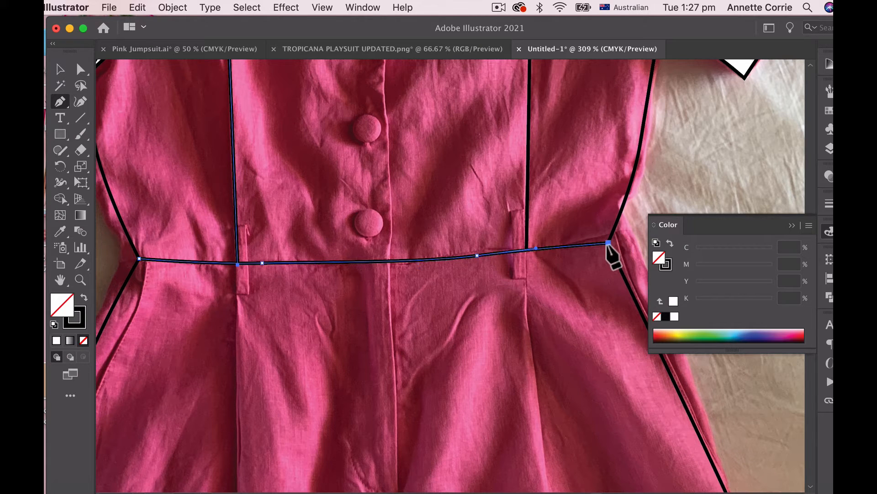
pyautogui.keyDown('super'); pyautogui.click(511, 307); pyautogui.keyUp('super')
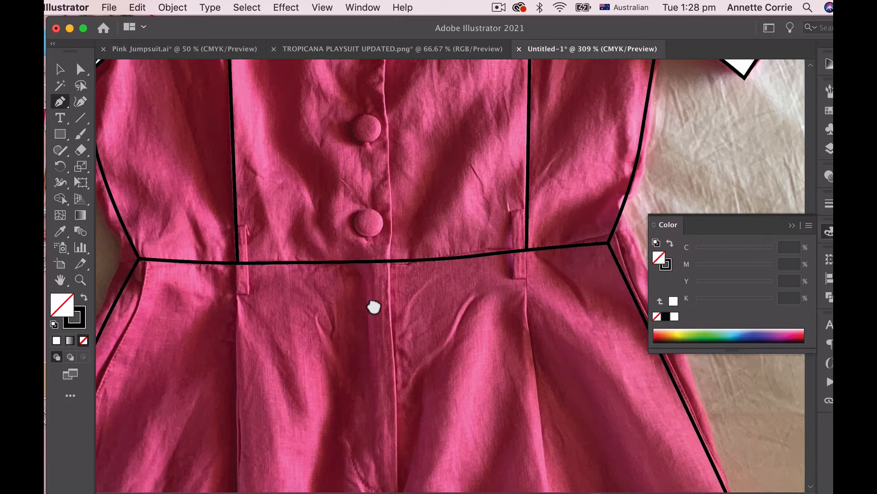
# Draw a straight pleat line on the left leg of the shorts, from mid-leg up to the waist seam below the bodice dart.
pyautogui.moveTo(374, 306); pyautogui.dragTo(401, 288)
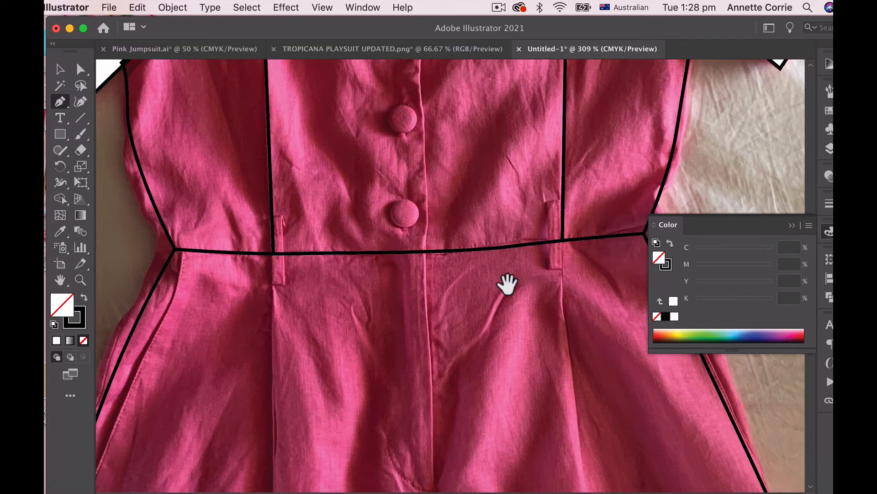
pyautogui.keyDown('alt'); pyautogui.keyDown('super'); pyautogui.click(415, 376); pyautogui.keyUp('super'); pyautogui.keyUp('alt')
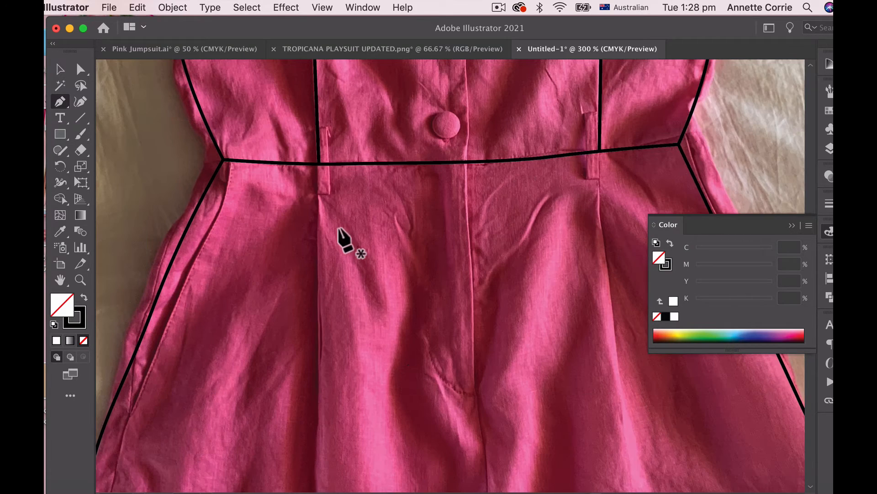
pyautogui.click(80, 118)
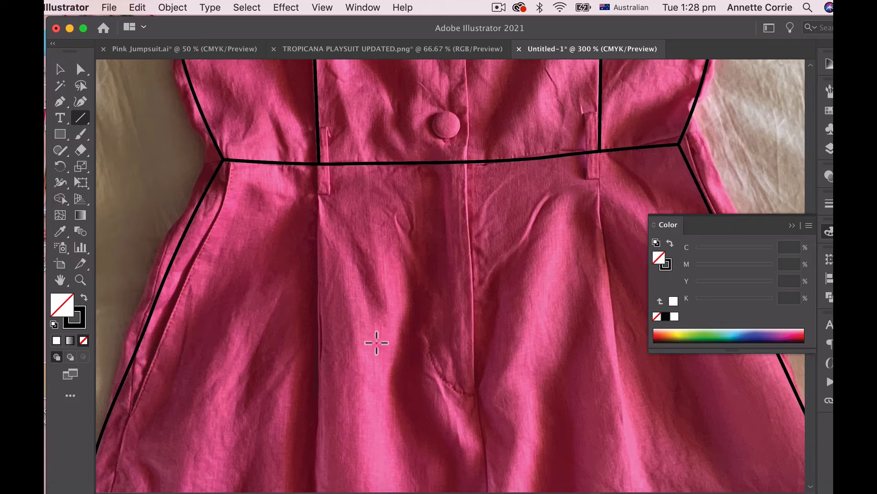
pyautogui.click(322, 430)
pyautogui.click(403, 245)
pyautogui.moveTo(323, 427); pyautogui.dragTo(324, 172)
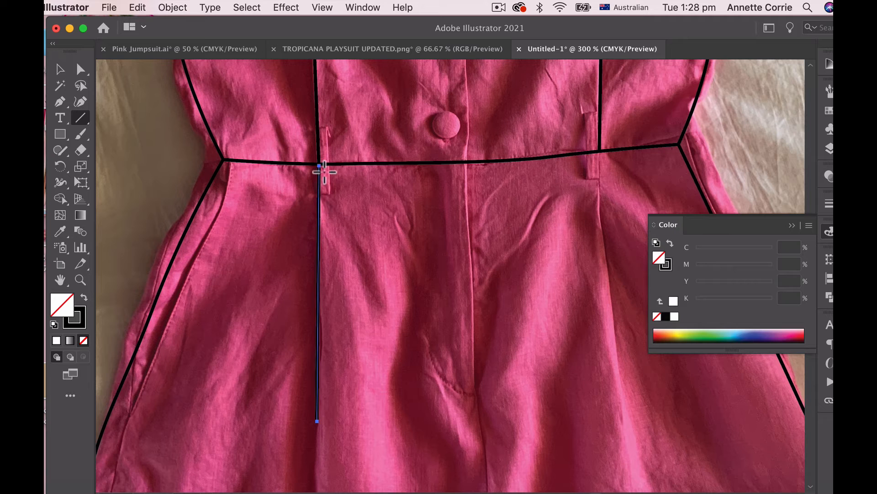
# Draw the matching slanted pleat line on the right leg of the shorts, following the photo's fold up to the waist seam.
pyautogui.scroll(-3, 394, 188)
pyautogui.hscroll(5, 394, 188)
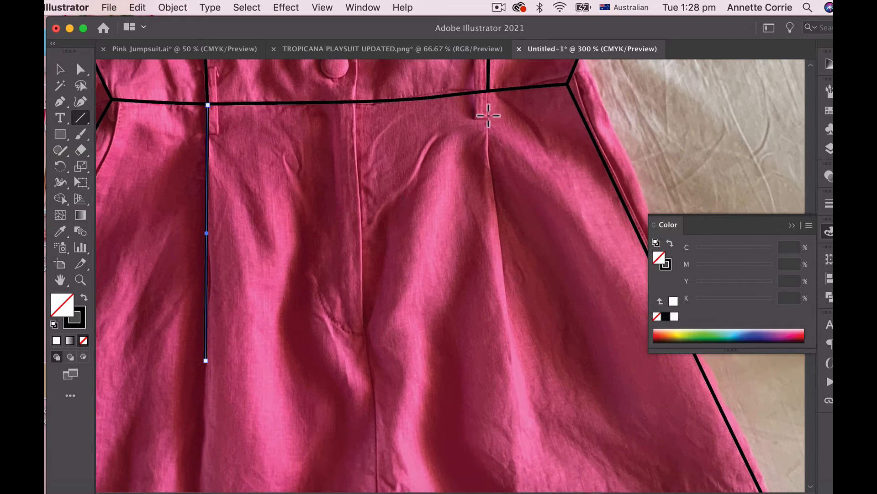
pyautogui.moveTo(513, 354); pyautogui.dragTo(494, 95)
# Trace the centre front seam of the shorts with the Pen tool, curving from the middle of the waist seam down to the crotch point.
pyautogui.keyDown('alt'); pyautogui.keyDown('super'); pyautogui.click(469, 340); pyautogui.keyUp('super'); pyautogui.keyUp('alt')
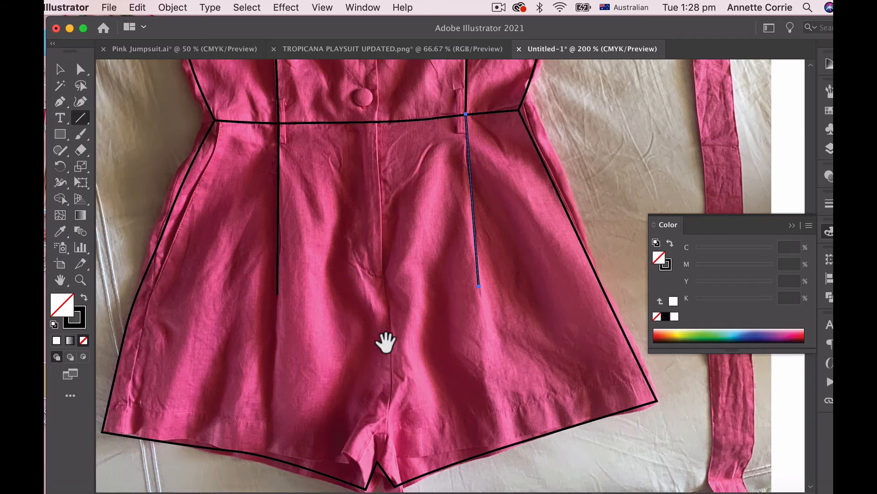
pyautogui.click(59, 105)
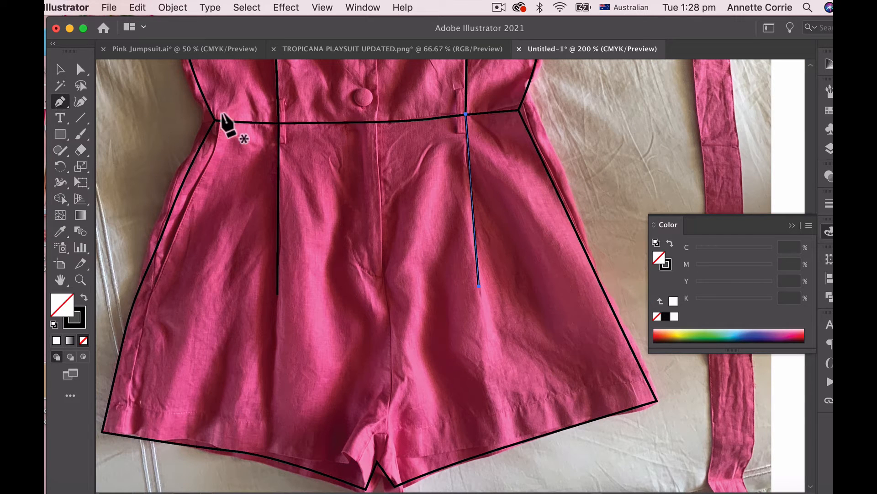
pyautogui.keyDown('super'); pyautogui.click(388, 190); pyautogui.keyUp('super')
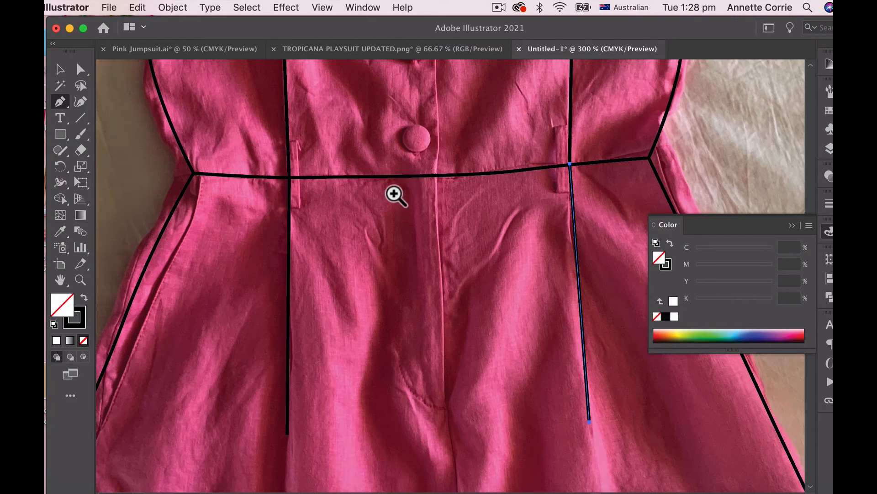
pyautogui.click(435, 175)
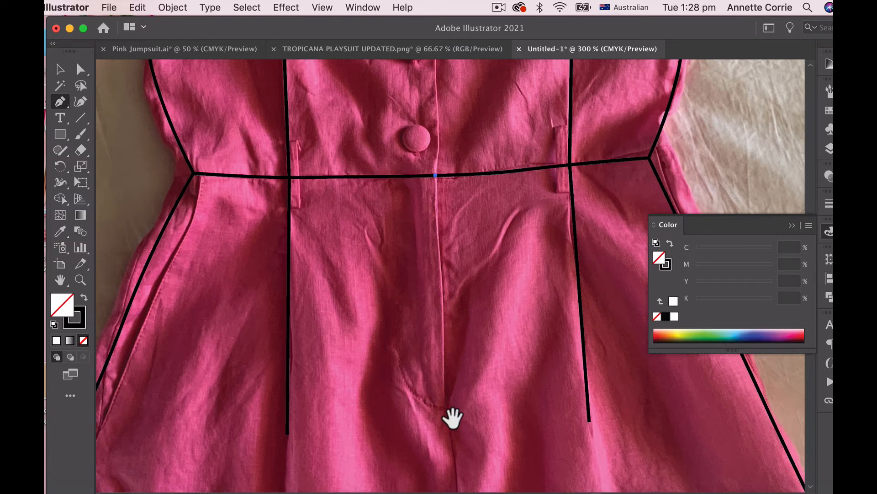
pyautogui.moveTo(453, 417); pyautogui.dragTo(385, 234)
pyautogui.click(381, 230)
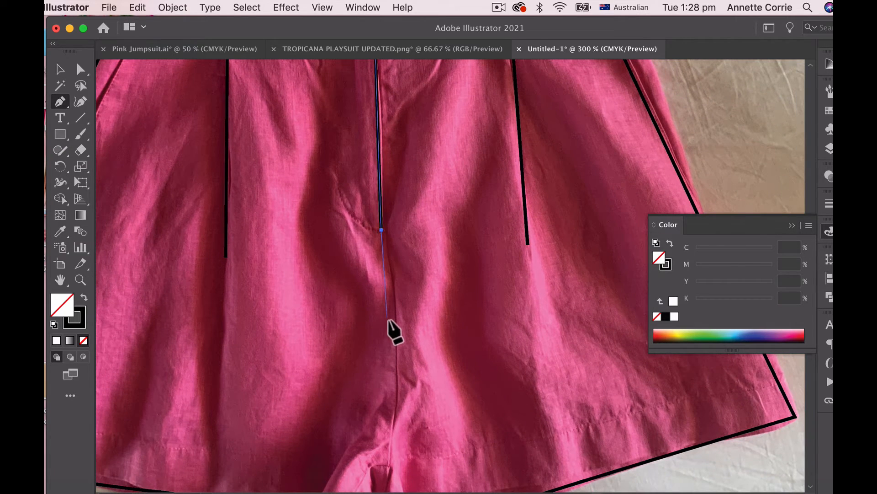
pyautogui.moveTo(392, 338); pyautogui.dragTo(393, 362)
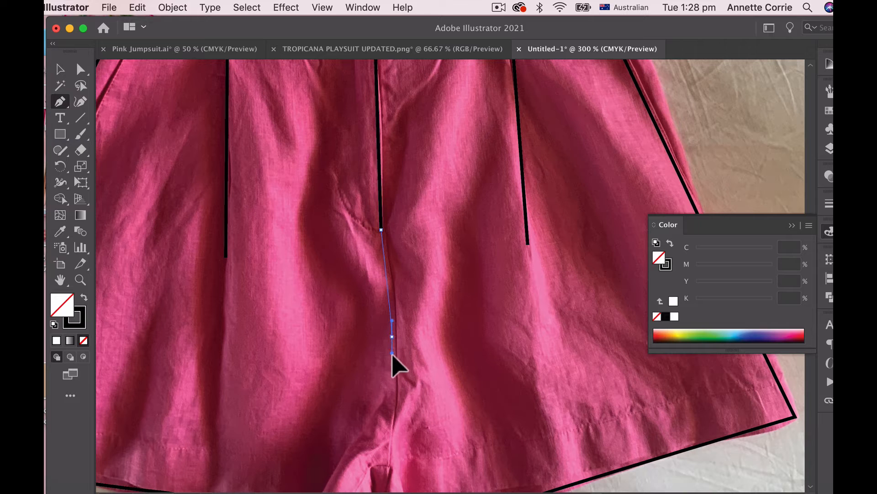
pyautogui.moveTo(393, 427); pyautogui.dragTo(391, 251)
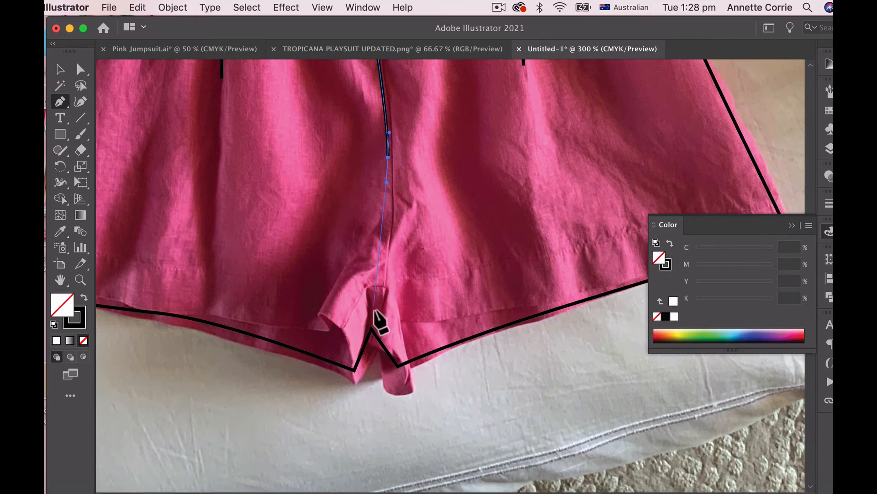
pyautogui.moveTo(379, 280); pyautogui.dragTo(378, 295)
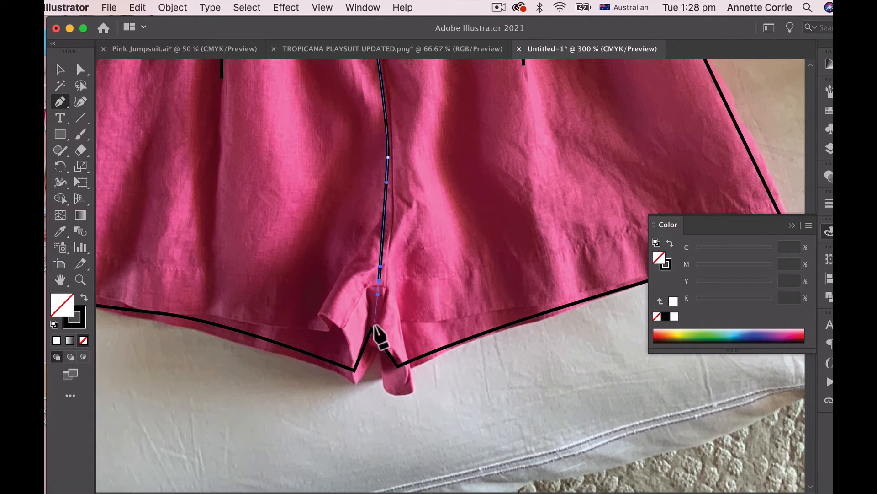
pyautogui.click(372, 328)
# Draw the curved left pocket opening with the Pen tool, from the waist seam down to the left side seam, and deselect it.
pyautogui.keyDown('alt'); pyautogui.keyDown('super'); pyautogui.click(397, 350); pyautogui.keyUp('super'); pyautogui.keyUp('alt')
pyautogui.keyDown('alt'); pyautogui.keyDown('super'); pyautogui.click(396, 350); pyautogui.keyUp('super'); pyautogui.keyUp('alt')
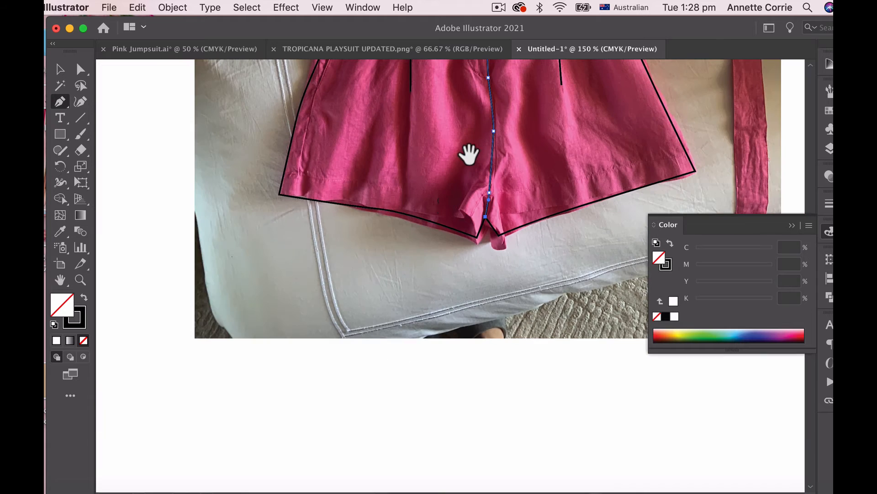
pyautogui.moveTo(469, 154); pyautogui.dragTo(347, 374)
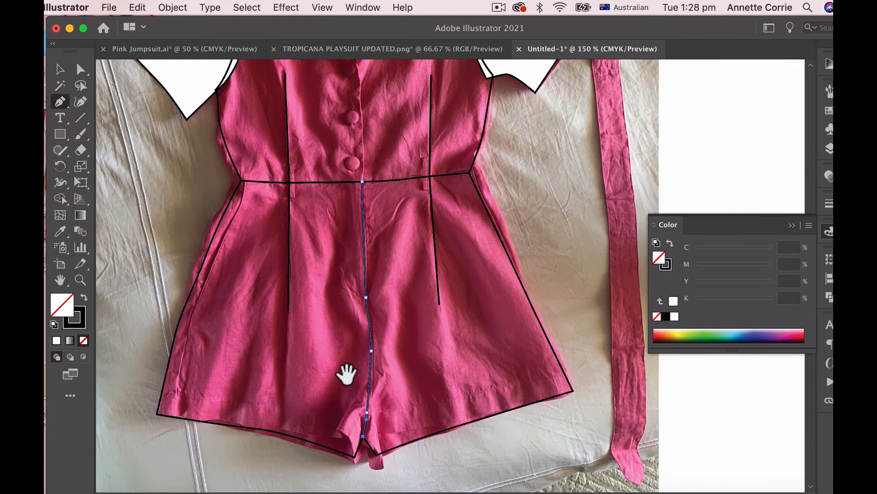
pyautogui.keyDown('super'); pyautogui.click(431, 277); pyautogui.keyUp('super')
pyautogui.keyDown('super'); pyautogui.click(284, 253); pyautogui.keyUp('super')
pyautogui.keyDown('super'); pyautogui.click(358, 348); pyautogui.keyUp('super')
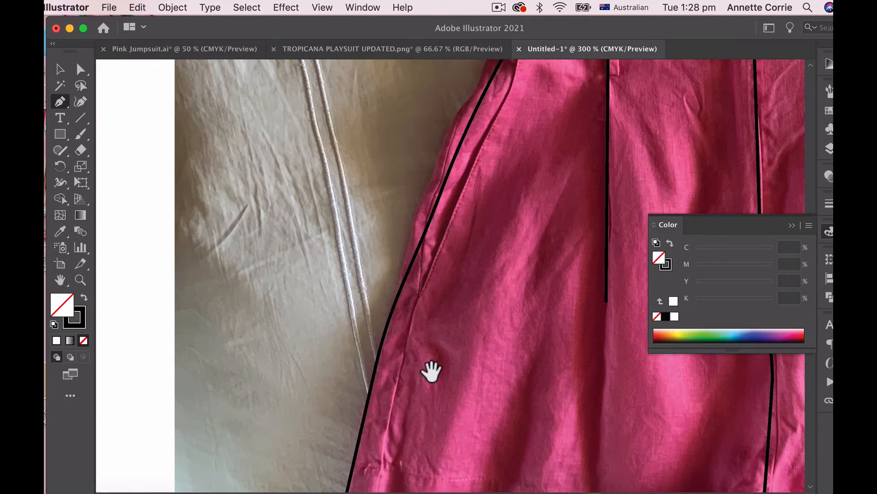
pyautogui.moveTo(431, 371); pyautogui.dragTo(263, 396)
pyautogui.moveTo(370, 256); pyautogui.dragTo(300, 347)
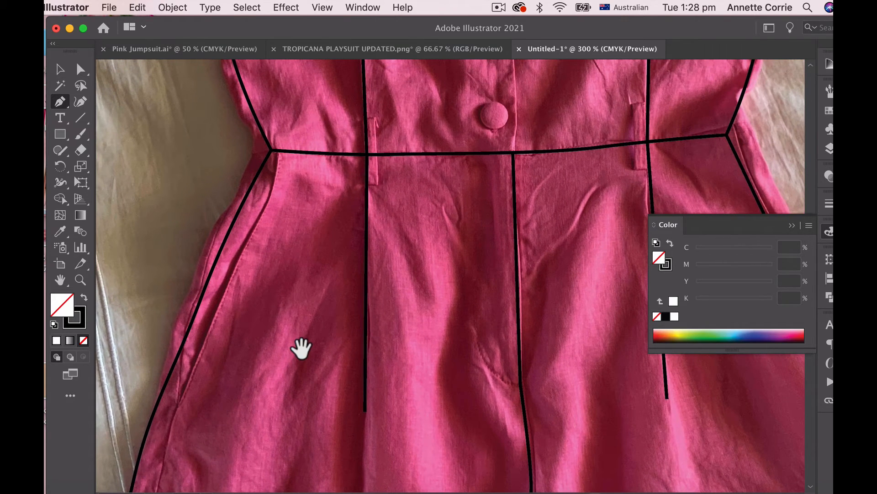
pyautogui.click(280, 150)
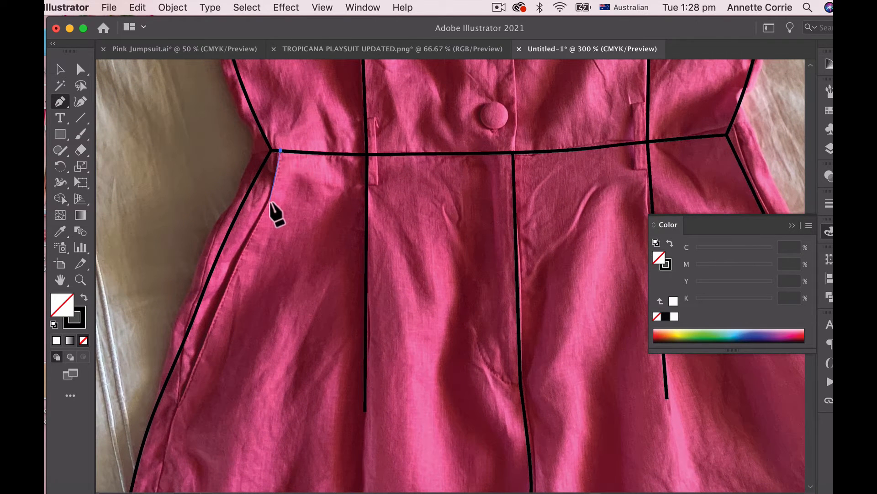
pyautogui.moveTo(257, 238); pyautogui.dragTo(256, 237)
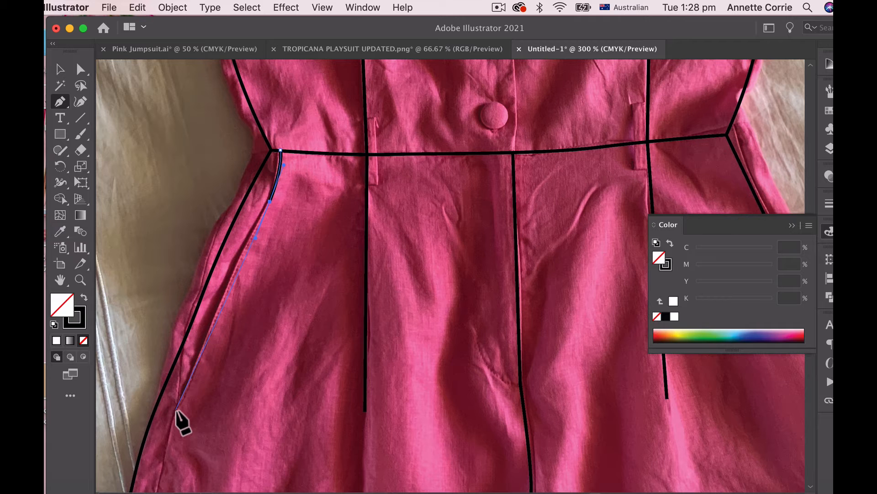
pyautogui.click(160, 397)
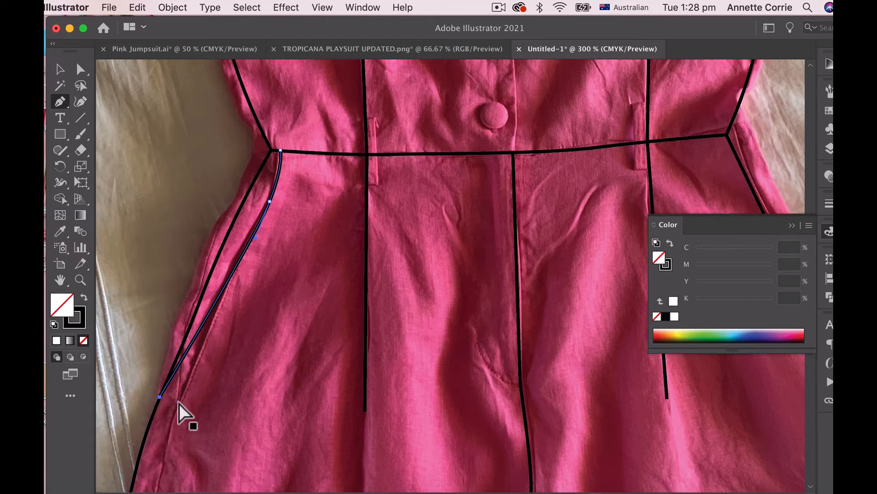
pyautogui.keyDown('super'); pyautogui.click(178, 402); pyautogui.keyUp('super')
# Draw the right pocket opening with the Pen tool, from the waist seam down to the right side seam, and deselect it.
pyautogui.keyDown('alt'); pyautogui.keyDown('super'); pyautogui.click(357, 391); pyautogui.keyUp('super'); pyautogui.keyUp('alt')
pyautogui.moveTo(548, 269); pyautogui.dragTo(328, 371)
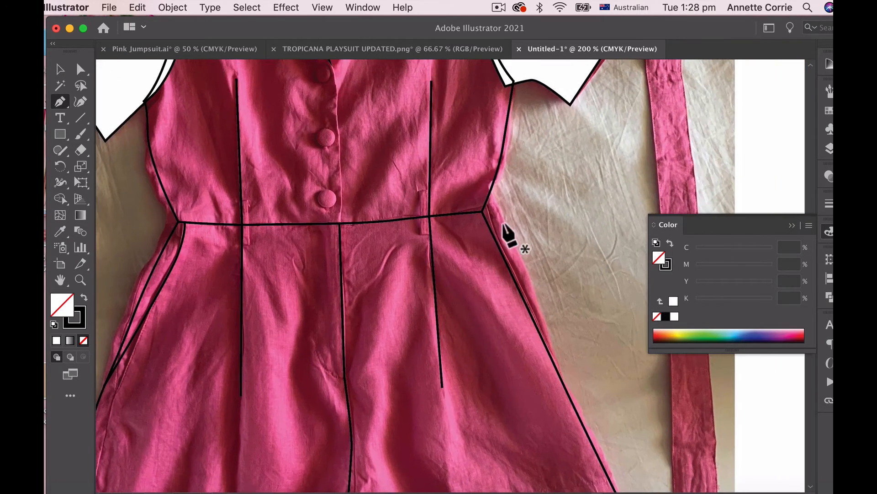
pyautogui.click(465, 214)
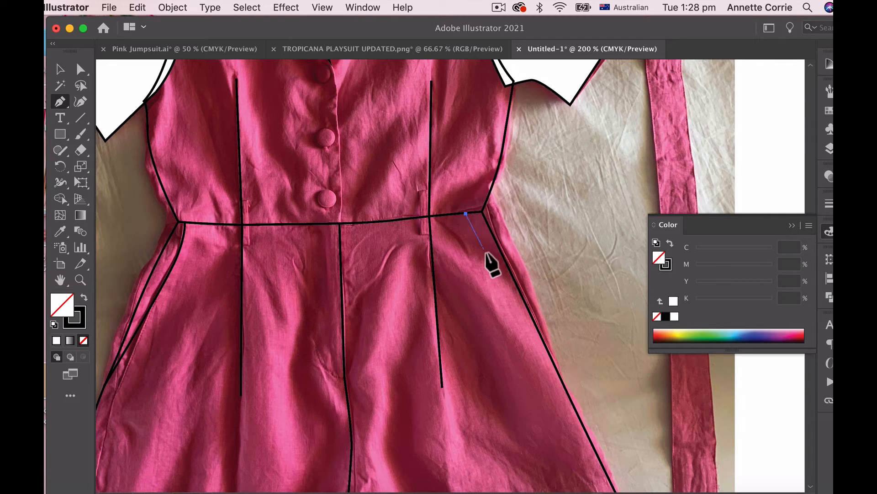
pyautogui.click(495, 273)
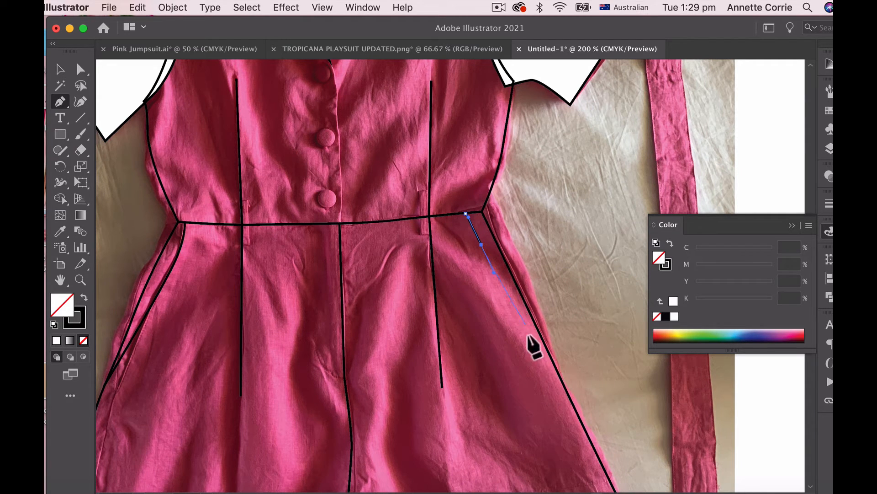
pyautogui.click(552, 361)
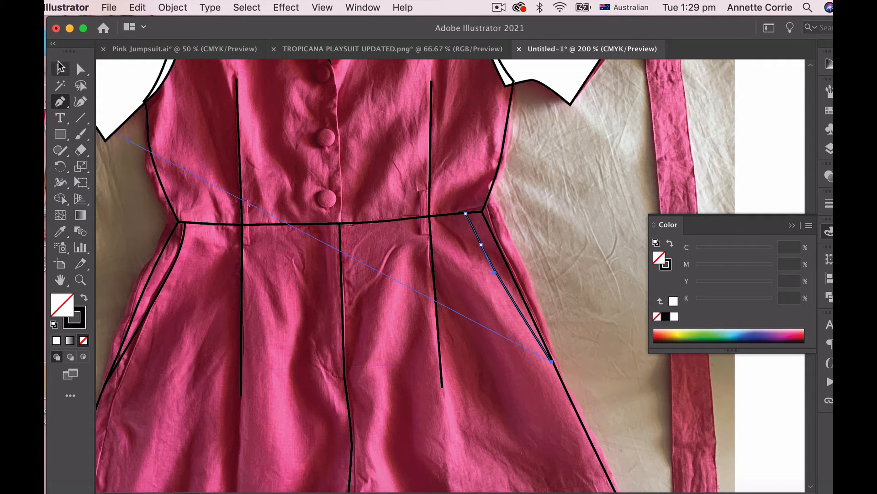
pyautogui.keyDown('super'); pyautogui.click(121, 130); pyautogui.keyUp('super')
# Draw the hem stitch line across the left leg of the shorts with the Pen tool, from the side seam to the crotch, parallel to the hem.
pyautogui.keyDown('alt'); pyautogui.keyDown('super'); pyautogui.click(483, 341); pyautogui.keyUp('super'); pyautogui.keyUp('alt')
pyautogui.keyDown('alt'); pyautogui.keyDown('super'); pyautogui.click(482, 341); pyautogui.keyUp('super'); pyautogui.keyUp('alt')
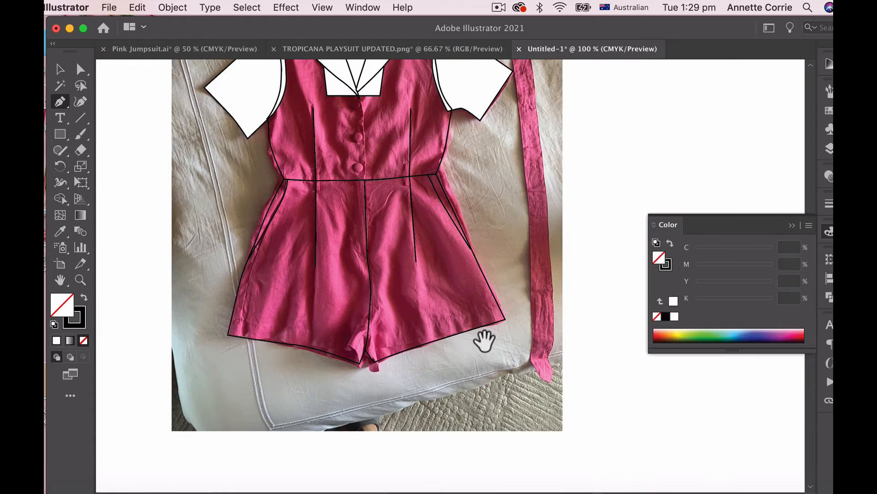
pyautogui.keyDown('super'); pyautogui.click(452, 288); pyautogui.keyUp('super')
pyautogui.keyDown('super'); pyautogui.click(424, 355); pyautogui.keyUp('super')
pyautogui.moveTo(423, 284); pyautogui.dragTo(524, 376)
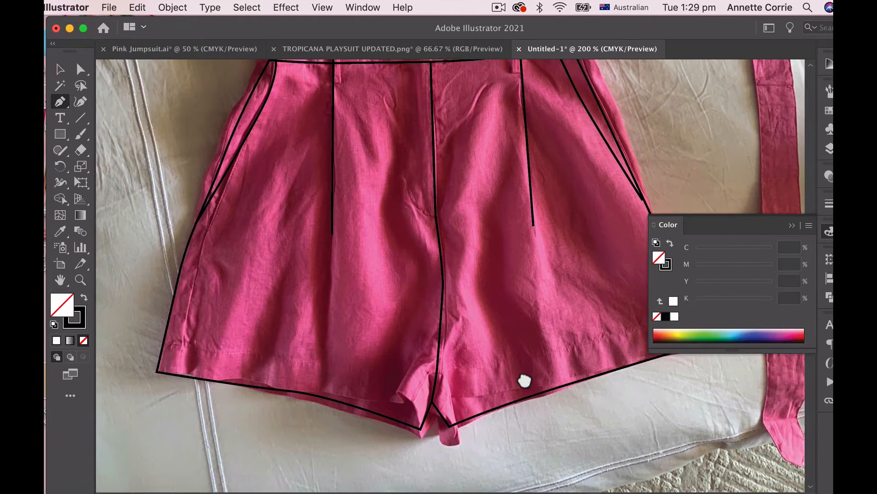
pyautogui.keyDown('super'); pyautogui.click(361, 382); pyautogui.keyUp('super')
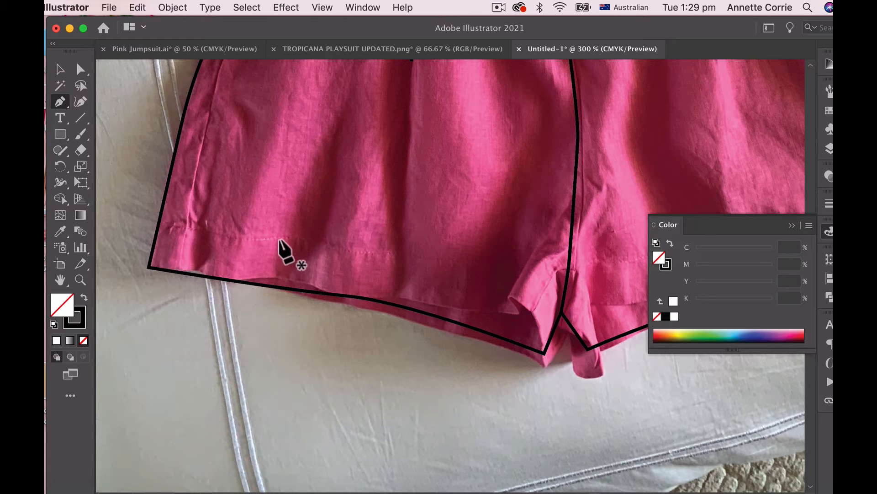
pyautogui.keyDown('super'); pyautogui.click(385, 290); pyautogui.keyUp('super')
pyautogui.moveTo(388, 272); pyautogui.dragTo(379, 424)
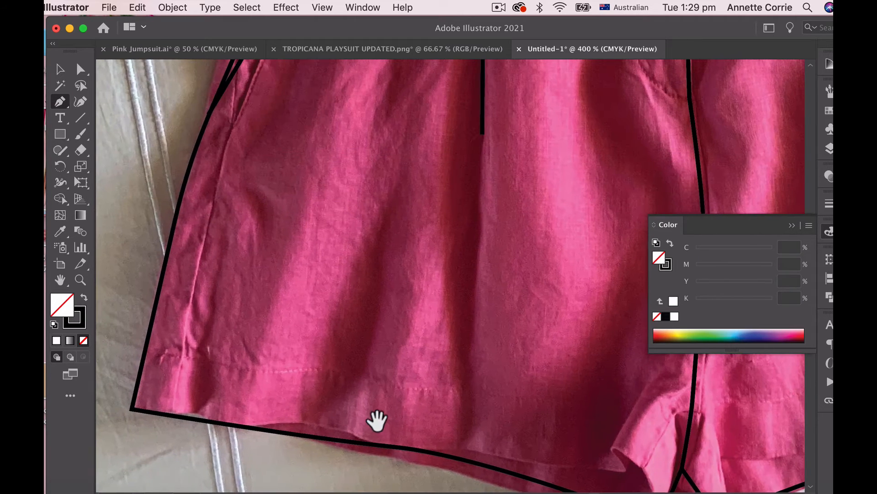
pyautogui.moveTo(339, 376); pyautogui.dragTo(304, 319)
pyautogui.click(796, 225)
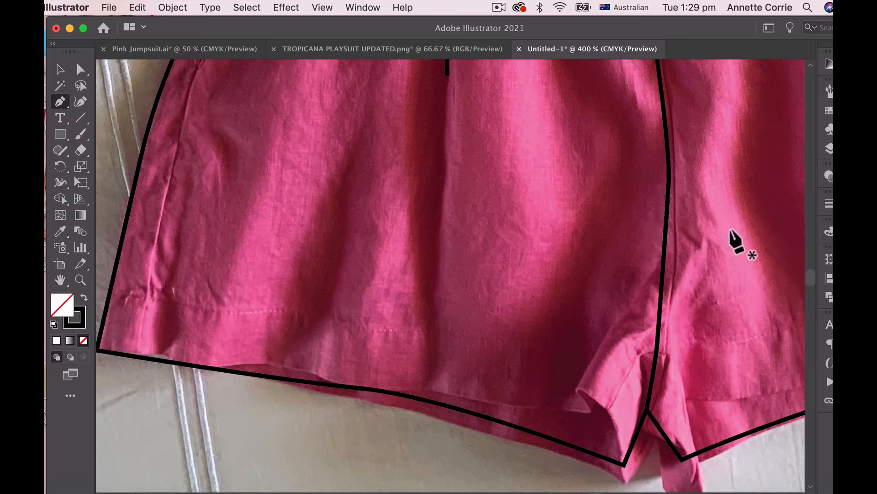
pyautogui.click(110, 294)
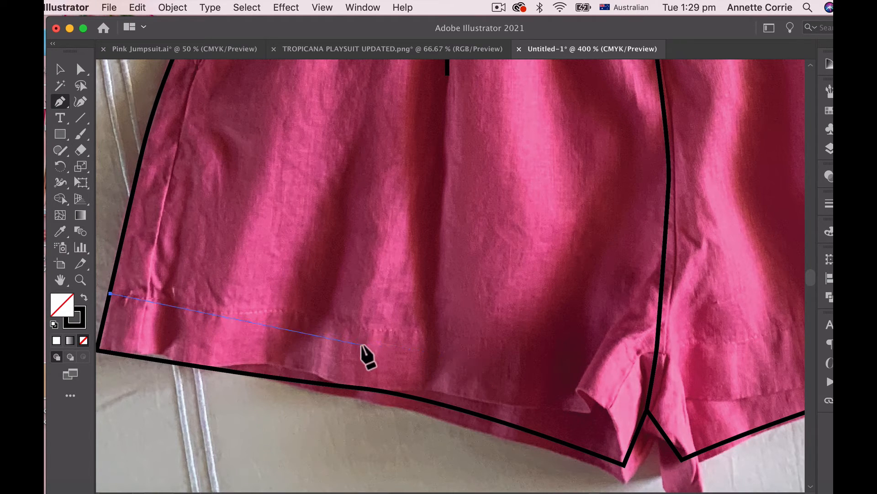
pyautogui.moveTo(361, 337); pyautogui.dragTo(431, 349)
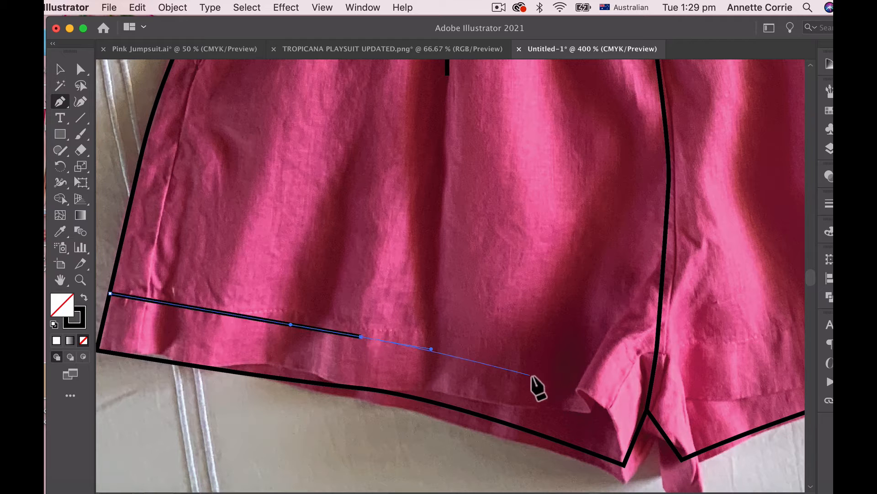
pyautogui.moveTo(536, 374); pyautogui.dragTo(585, 390)
pyautogui.moveTo(644, 415); pyautogui.dragTo(800, 221)
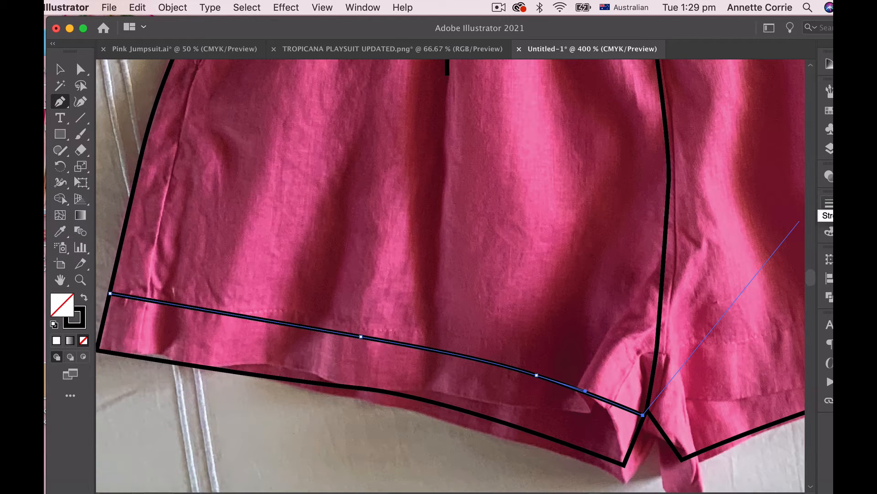
# Make the left hem stitch line dashed with a 3 pt dash and a 0.5 pt stroke weight, and deselect it.
pyautogui.click(828, 204)
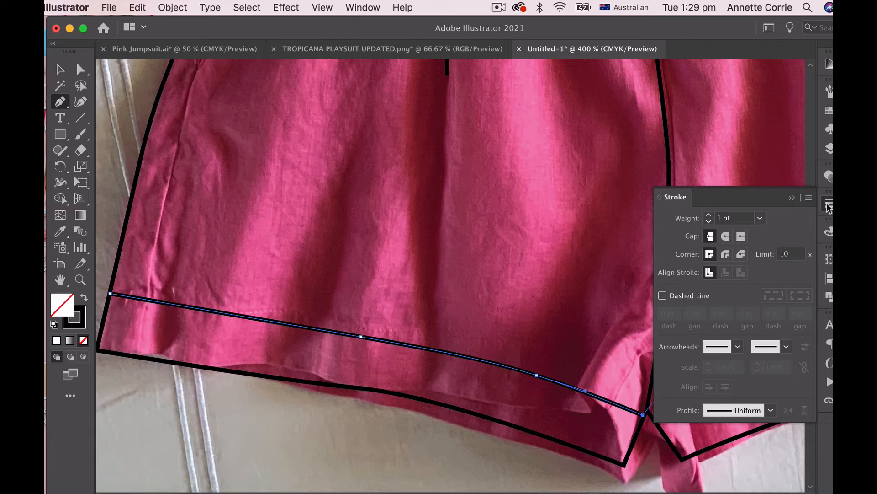
pyautogui.click(662, 295)
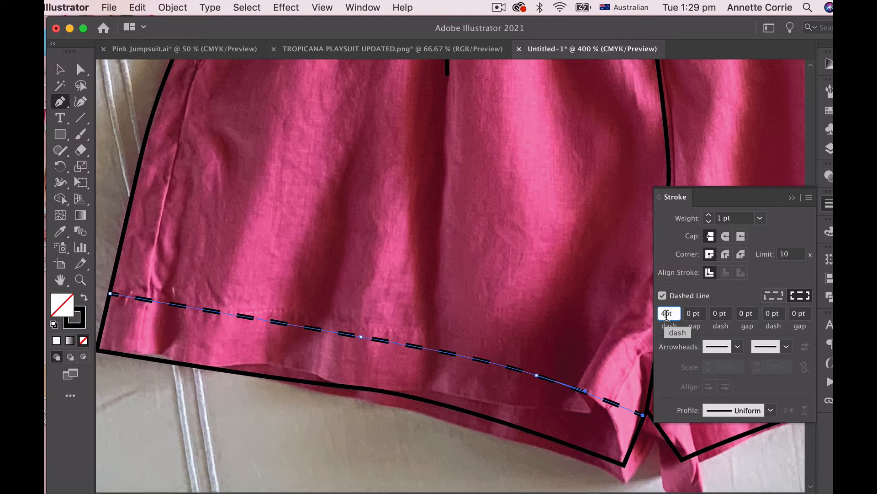
pyautogui.write('3')
pyautogui.press('Return')
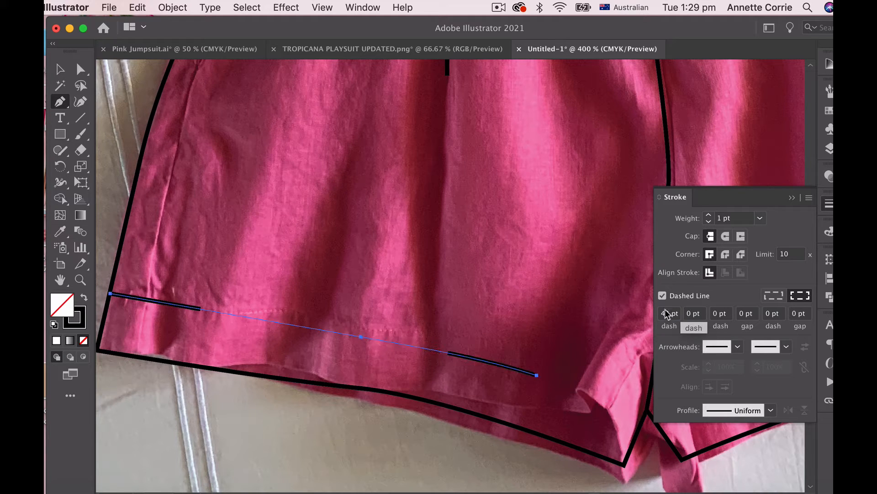
pyautogui.click(666, 312)
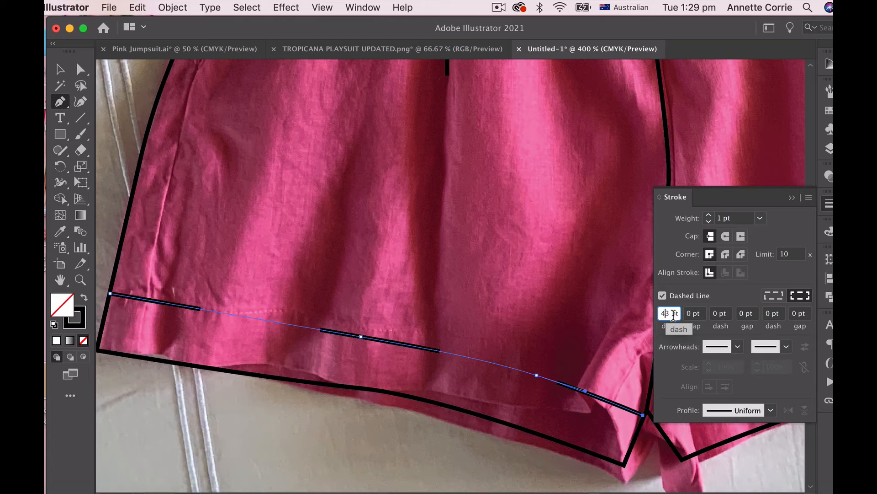
pyautogui.click(691, 313)
pyautogui.press('BackSpace')
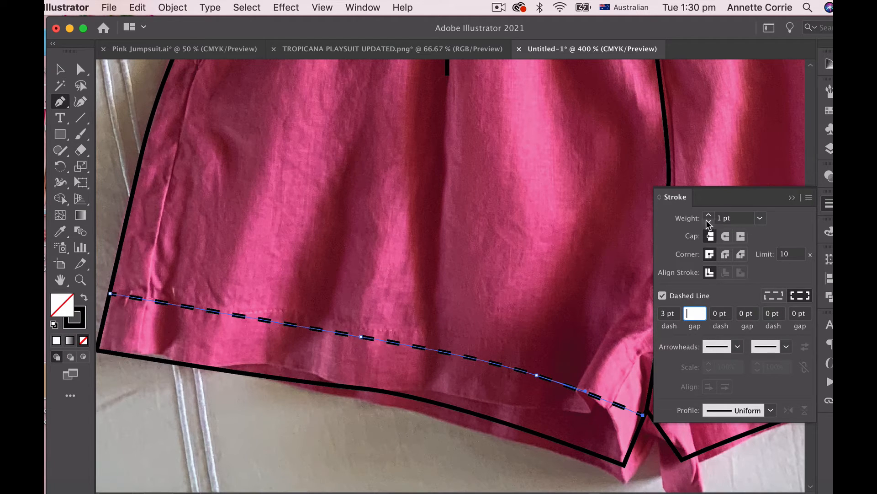
pyautogui.click(760, 218)
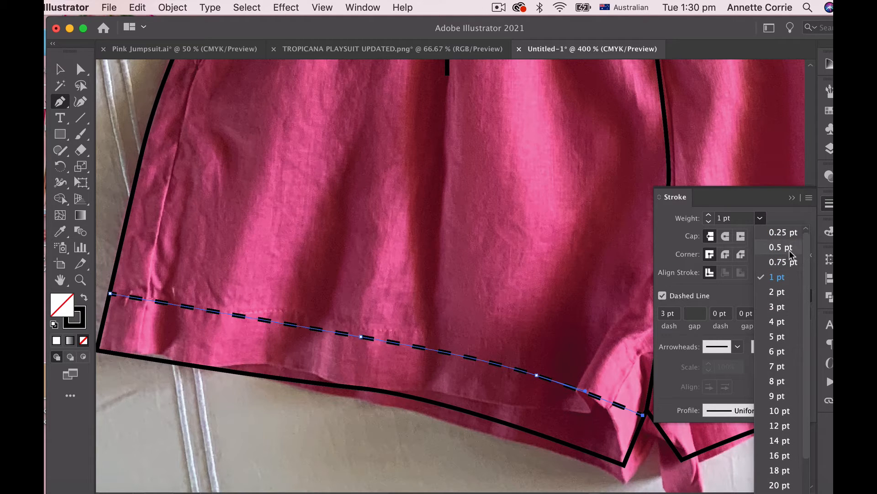
pyautogui.click(785, 248)
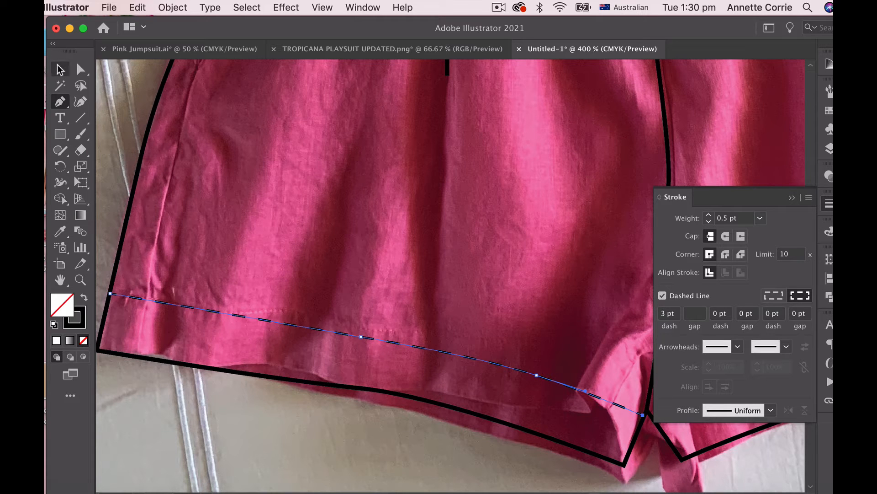
pyautogui.press('v')
pyautogui.click(439, 286)
# Refine the dashed stitch line on the left hem to a 1 pt dash and 1 pt gap, and deselect it.
pyautogui.keyDown('alt'); pyautogui.keyDown('super'); pyautogui.click(589, 401); pyautogui.keyUp('super'); pyautogui.keyUp('alt')
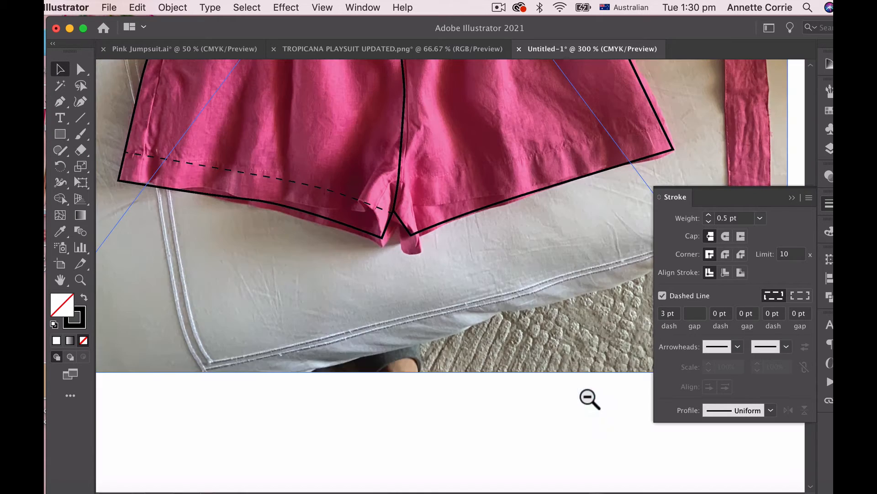
pyautogui.moveTo(500, 290); pyautogui.dragTo(434, 366)
pyautogui.keyDown('super'); pyautogui.click(275, 305); pyautogui.keyUp('super')
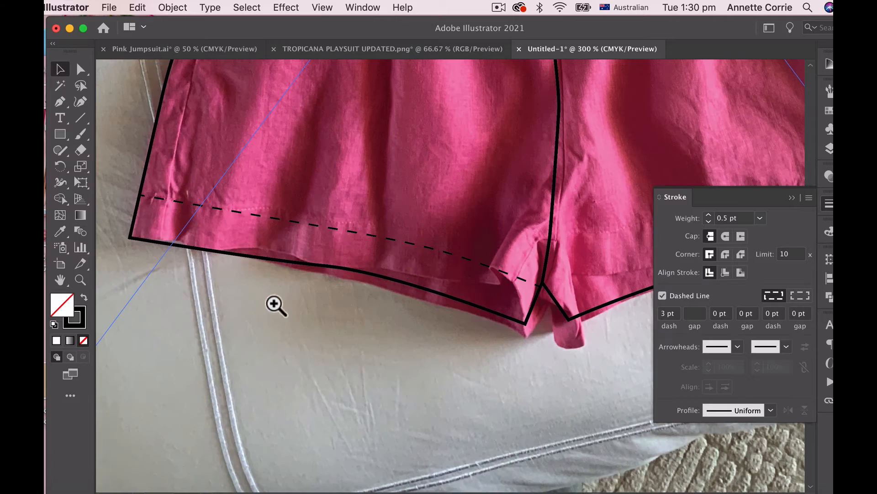
pyautogui.keyDown('alt'); pyautogui.keyDown('super'); pyautogui.click(469, 247); pyautogui.keyUp('super'); pyautogui.keyUp('alt')
pyautogui.keyDown('alt'); pyautogui.keyDown('super'); pyautogui.click(469, 247); pyautogui.keyUp('super'); pyautogui.keyUp('alt')
pyautogui.keyDown('alt'); pyautogui.keyDown('super'); pyautogui.click(469, 246); pyautogui.keyUp('super'); pyautogui.keyUp('alt')
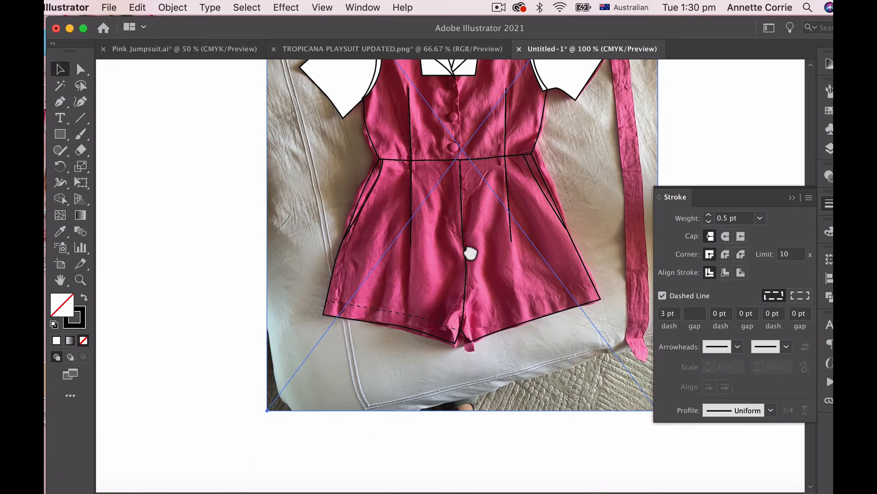
pyautogui.keyDown('super'); pyautogui.click(471, 253); pyautogui.keyUp('super')
pyautogui.moveTo(470, 253)
pyautogui.mouseDown()
pyautogui.moveTo(424, 378)
pyautogui.moveTo(406, 227)
pyautogui.mouseUp()
pyautogui.keyDown('super'); pyautogui.click(454, 382); pyautogui.keyUp('super')
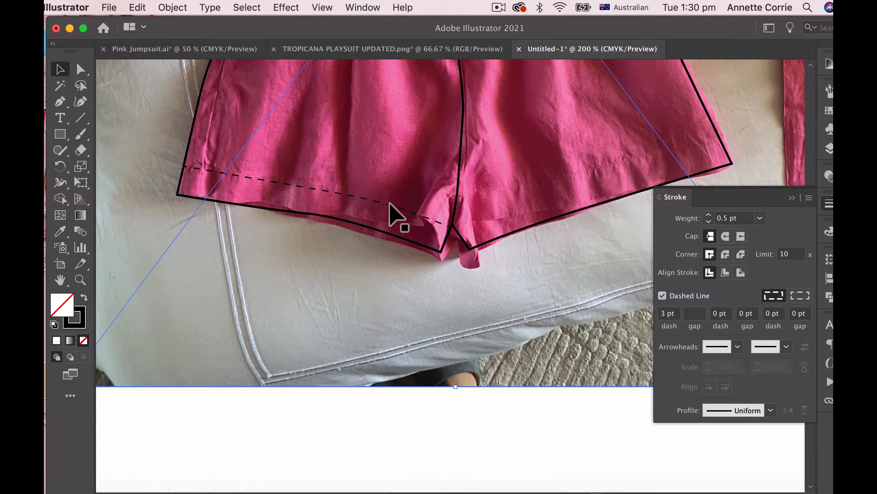
pyautogui.click(390, 207)
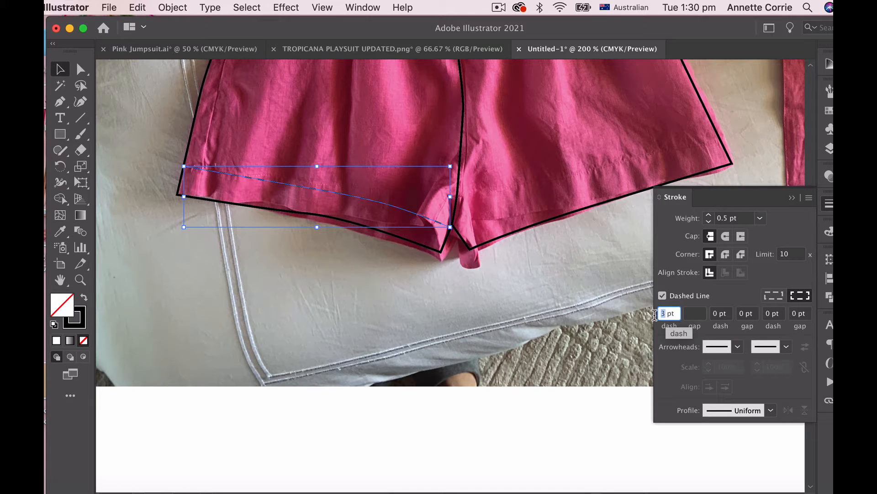
pyautogui.click(692, 314)
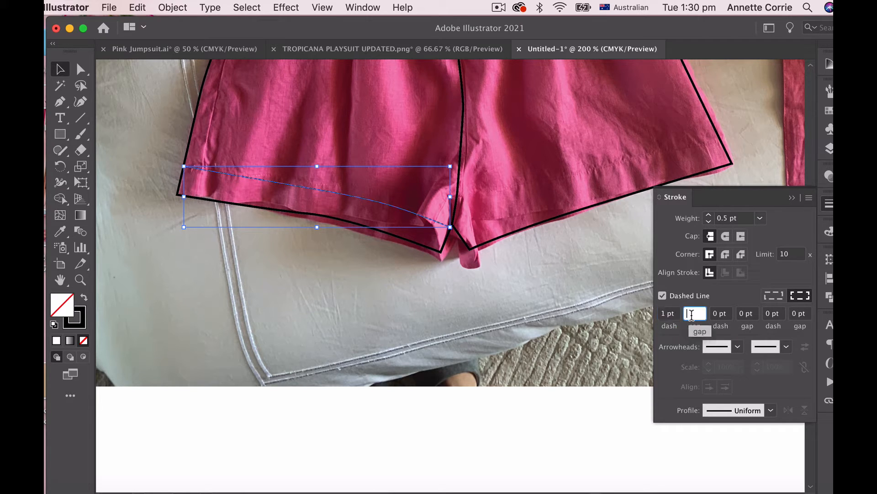
pyautogui.click(470, 343)
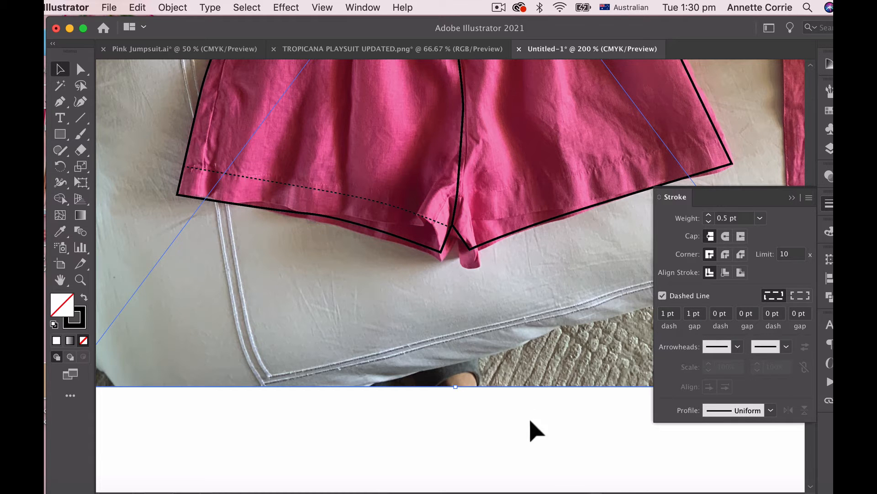
# Draw the matching dashed hem stitch line across the right leg with the Pen tool, from the crotch to the right side seam.
pyautogui.scroll(6, 529, 427)
pyautogui.hscroll(3, 529, 427)
pyautogui.keyDown('super'); pyautogui.click(488, 379); pyautogui.keyUp('super')
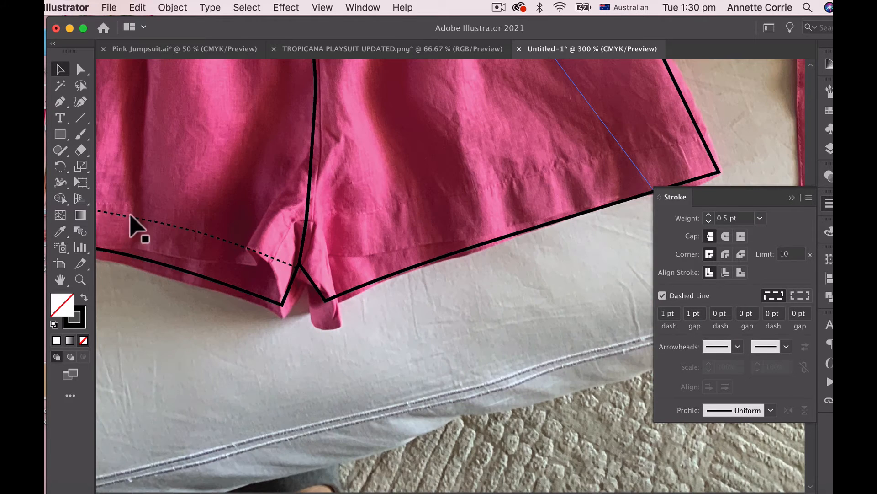
pyautogui.click(61, 104)
pyautogui.click(304, 271)
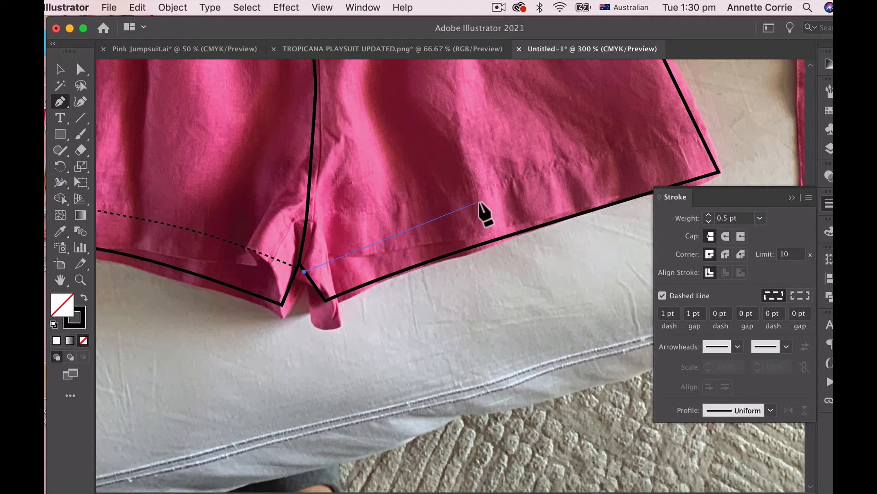
pyautogui.moveTo(484, 201); pyautogui.dragTo(575, 171)
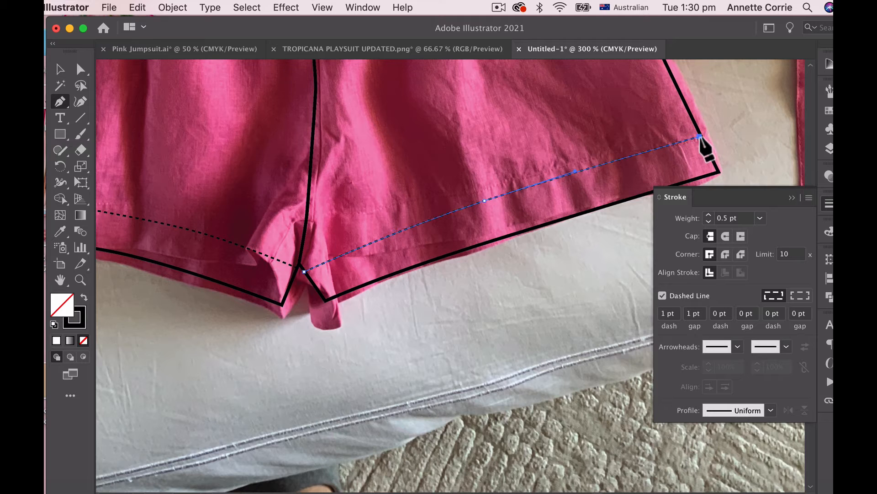
pyautogui.press('Escape')
# Trace the curved fly stitching as a dashed line from the waist seam down to the centre front seam, and deselect it.
pyautogui.keyDown('alt'); pyautogui.keyDown('super'); pyautogui.click(569, 194); pyautogui.keyUp('super'); pyautogui.keyUp('alt')
pyautogui.keyDown('alt'); pyautogui.keyDown('super'); pyautogui.click(569, 195); pyautogui.keyUp('super'); pyautogui.keyUp('alt')
pyautogui.keyDown('alt'); pyautogui.keyDown('super'); pyautogui.click(570, 194); pyautogui.keyUp('super'); pyautogui.keyUp('alt')
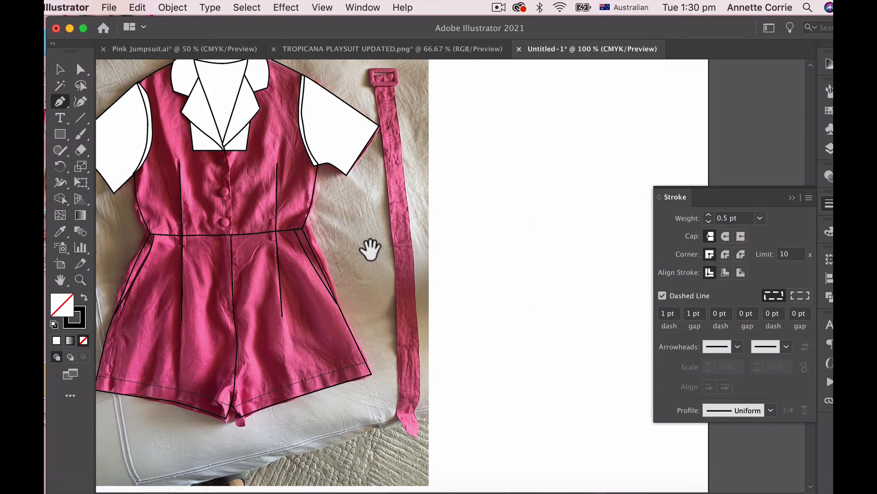
pyautogui.keyDown('super'); pyautogui.click(354, 294); pyautogui.keyUp('super')
pyautogui.keyDown('super'); pyautogui.click(447, 279); pyautogui.keyUp('super')
pyautogui.keyDown('super'); pyautogui.click(489, 329); pyautogui.keyUp('super')
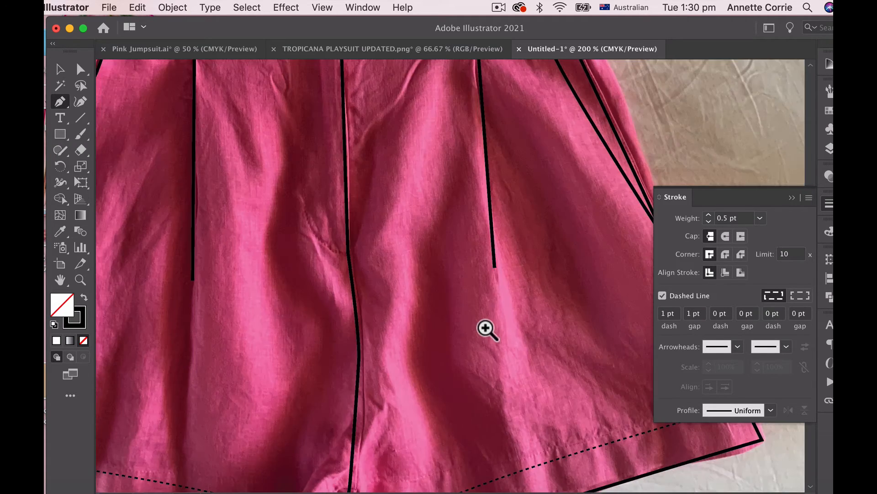
pyautogui.keyDown('super'); pyautogui.click(416, 227); pyautogui.keyUp('super')
pyautogui.moveTo(416, 227); pyautogui.dragTo(385, 363)
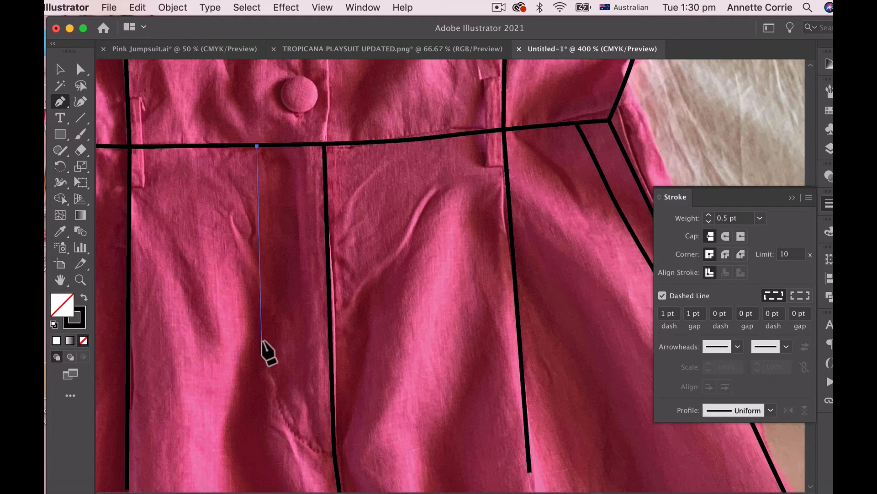
pyautogui.moveTo(261, 361); pyautogui.dragTo(264, 374)
pyautogui.click(291, 430)
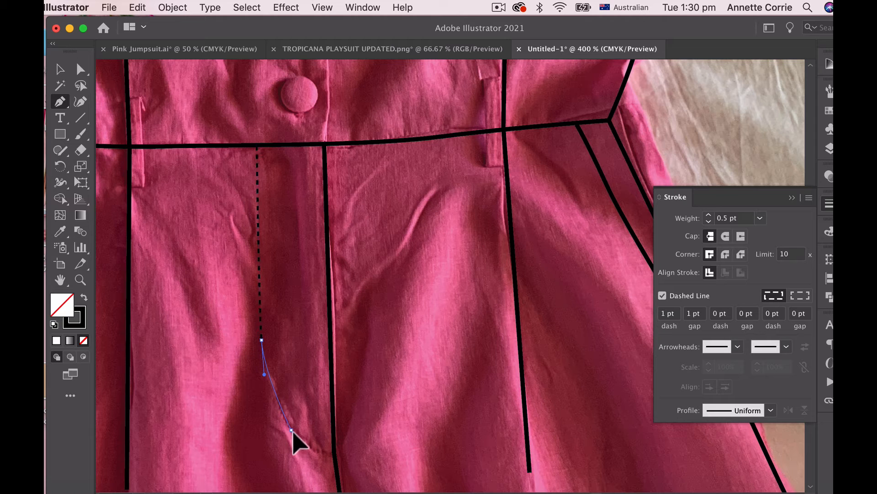
pyautogui.moveTo(308, 444); pyautogui.dragTo(321, 453)
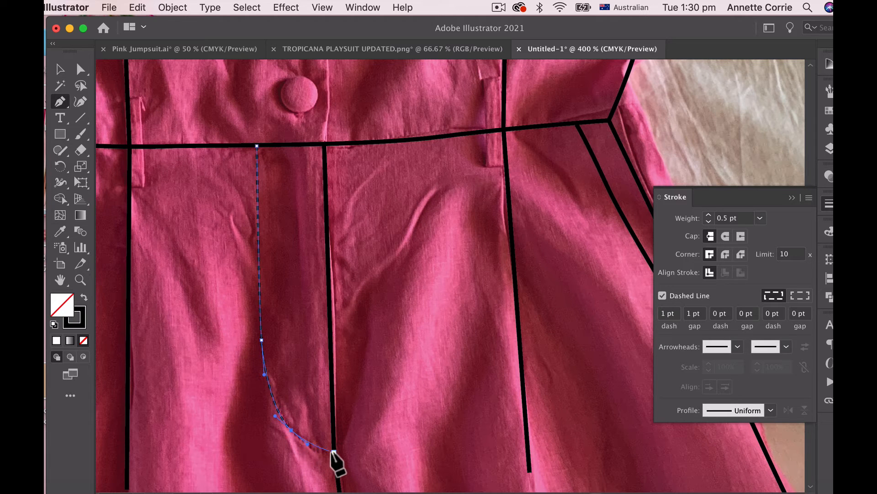
pyautogui.keyDown('alt'); pyautogui.keyDown('super'); pyautogui.click(337, 456); pyautogui.keyUp('super'); pyautogui.keyUp('alt')
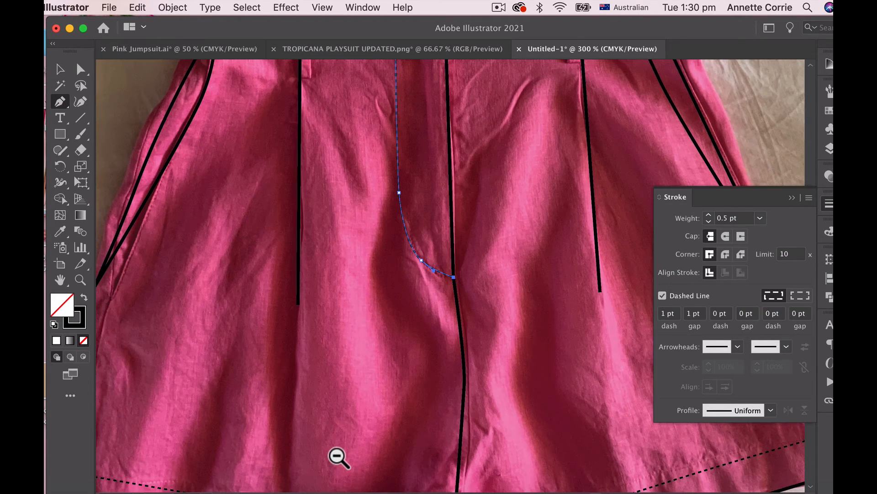
pyautogui.keyDown('alt'); pyautogui.keyDown('super'); pyautogui.click(473, 330); pyautogui.keyUp('super'); pyautogui.keyUp('alt')
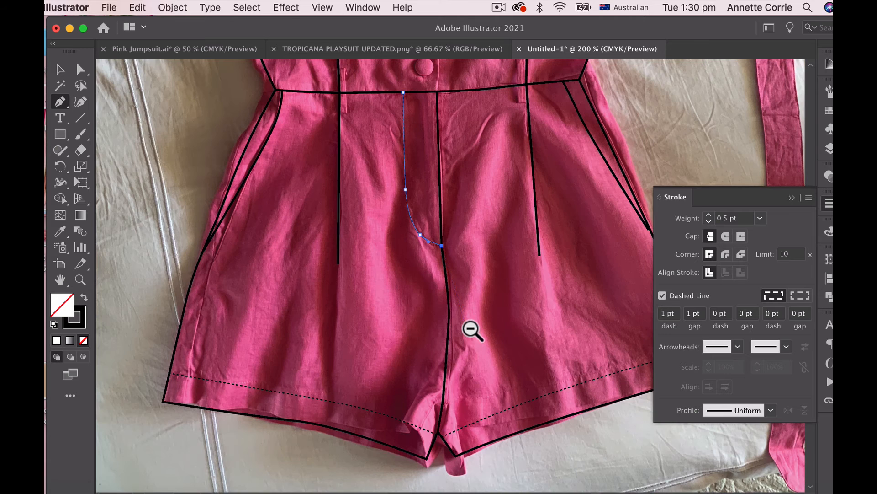
pyautogui.keyDown('super'); pyautogui.click(485, 228); pyautogui.keyUp('super')
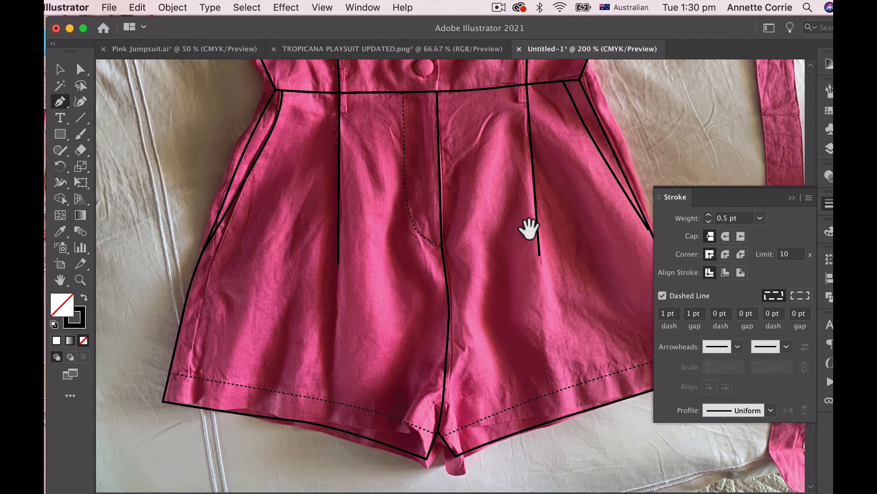
pyautogui.moveTo(525, 232)
pyautogui.mouseDown()
pyautogui.moveTo(426, 314)
pyautogui.moveTo(460, 251)
pyautogui.mouseUp()
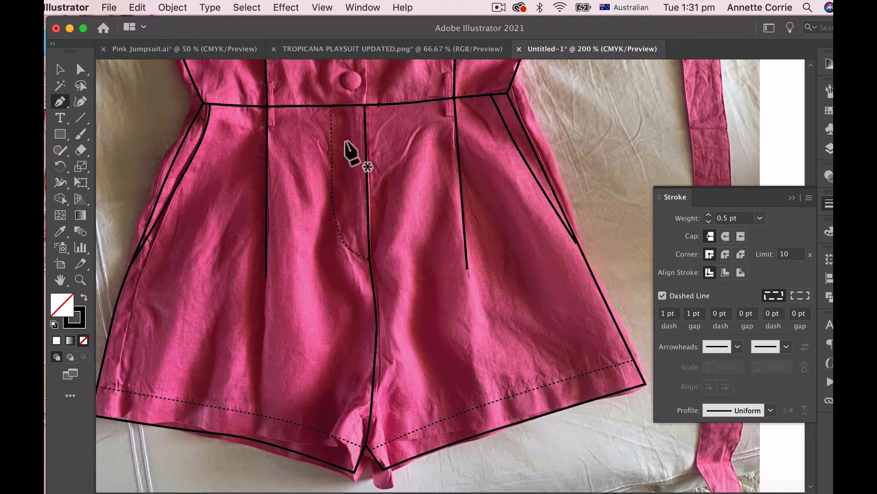
pyautogui.click(332, 106)
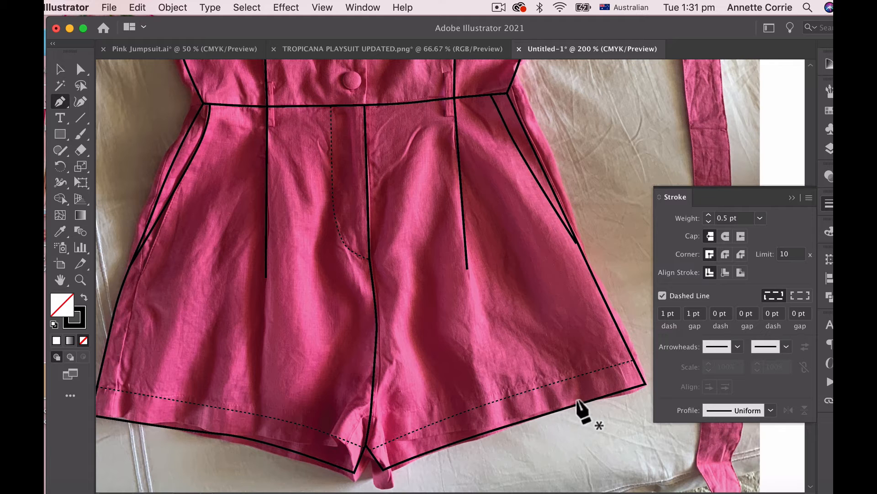
# Draw the dashed hem stitch line across the left sleeve with the Pen tool, parallel to the cuff edge, and deselect it.
pyautogui.moveTo(557, 261); pyautogui.dragTo(529, 351)
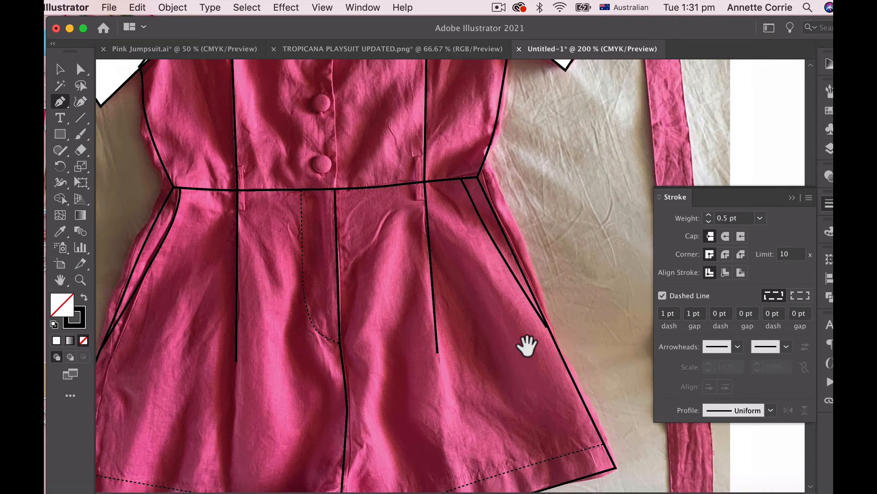
pyautogui.moveTo(471, 200); pyautogui.dragTo(524, 156)
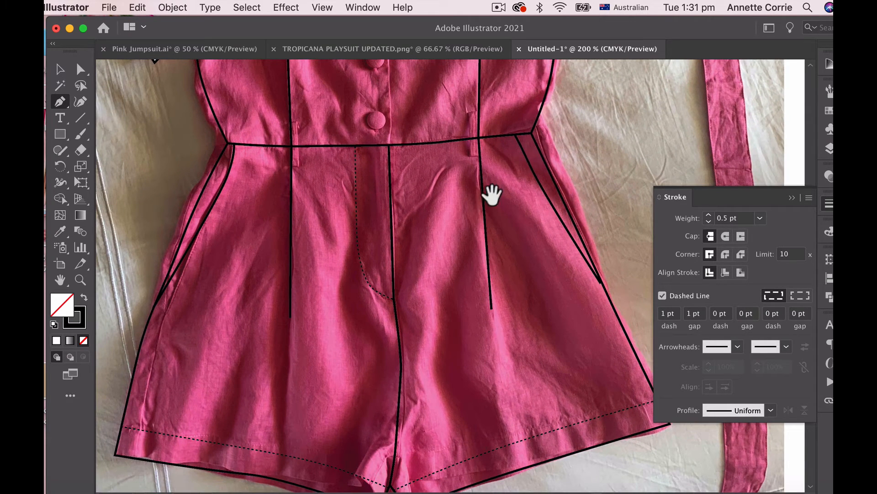
pyautogui.moveTo(489, 192); pyautogui.dragTo(481, 304)
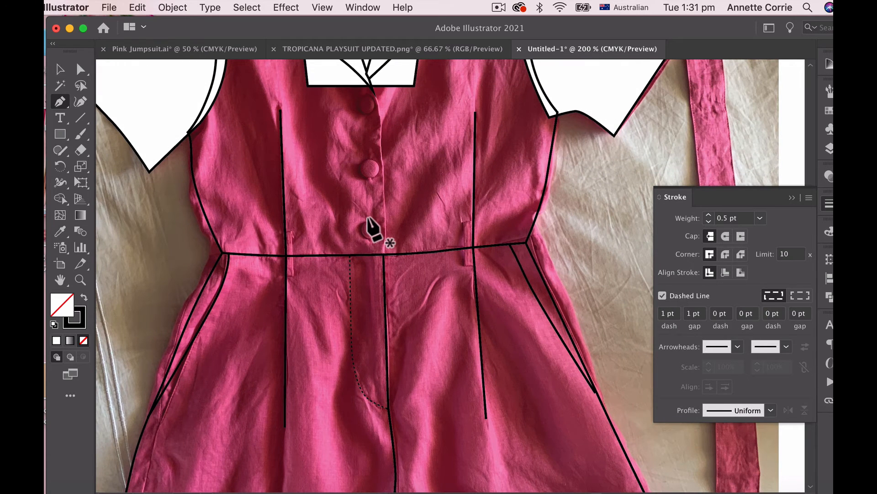
pyautogui.moveTo(432, 215); pyautogui.dragTo(397, 323)
pyautogui.moveTo(304, 238); pyautogui.dragTo(372, 231)
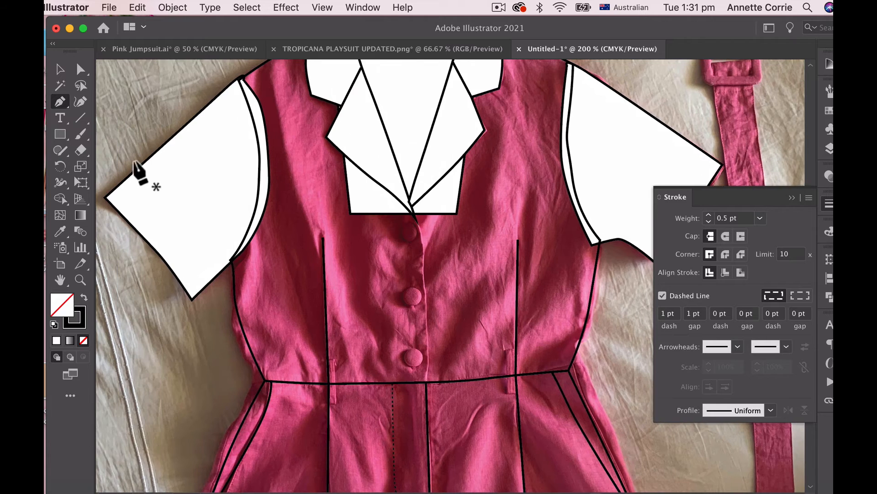
pyautogui.keyDown('super'); pyautogui.click(156, 200); pyautogui.keyUp('super')
pyautogui.keyDown('super'); pyautogui.click(499, 361); pyautogui.keyUp('super')
pyautogui.moveTo(499, 361); pyautogui.dragTo(333, 363)
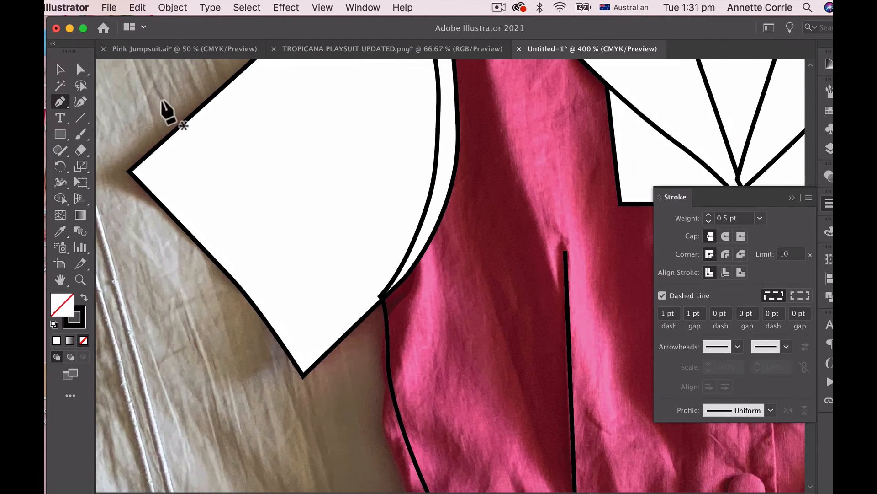
pyautogui.click(165, 136)
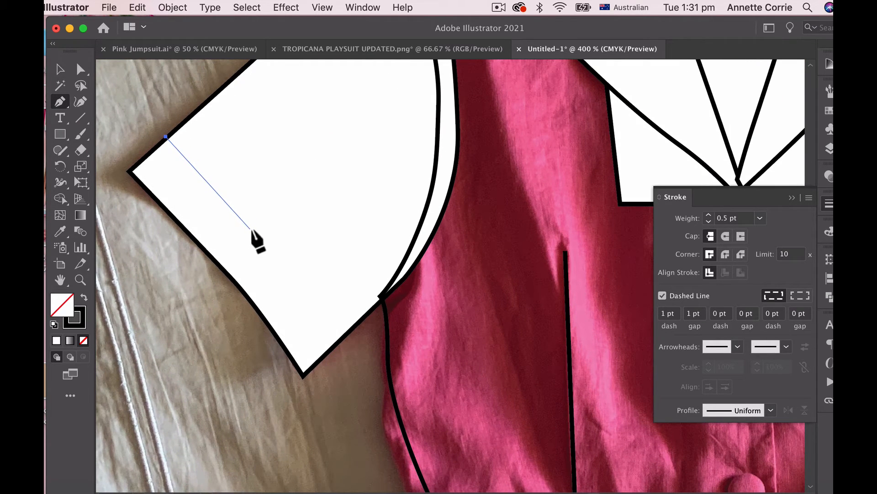
pyautogui.moveTo(252, 228)
pyautogui.mouseDown()
pyautogui.moveTo(280, 274)
pyautogui.moveTo(280, 266)
pyautogui.mouseUp()
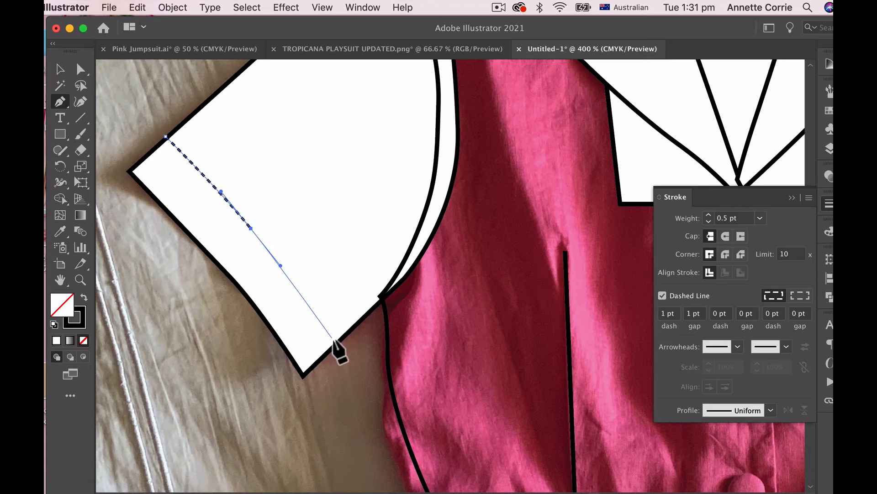
pyautogui.press('super+shift+a')
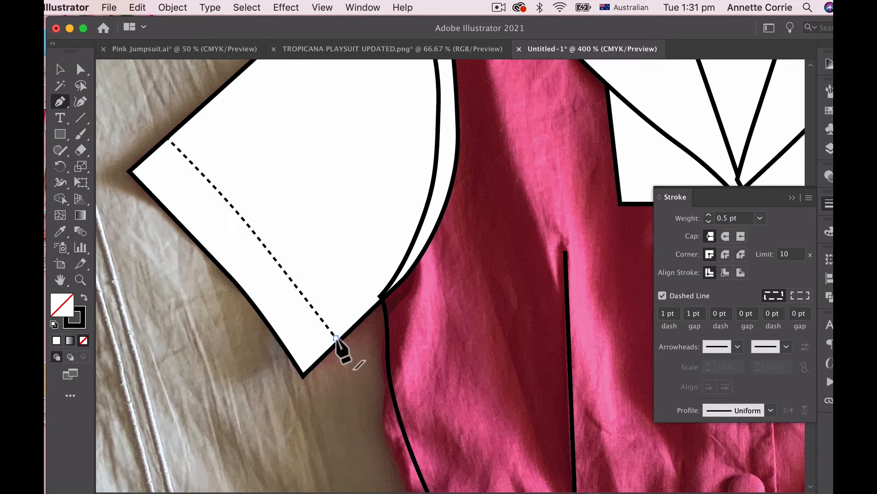
# Draw the matching dashed hem stitch line across the right sleeve, from its upper edge to its underarm edge.
pyautogui.keyDown('alt'); pyautogui.keyDown('super'); pyautogui.click(448, 363); pyautogui.keyUp('super'); pyautogui.keyUp('alt')
pyautogui.keyDown('alt'); pyautogui.keyDown('super'); pyautogui.click(448, 363); pyautogui.keyUp('super'); pyautogui.keyUp('alt')
pyautogui.moveTo(448, 365); pyautogui.dragTo(273, 444)
pyautogui.moveTo(489, 333); pyautogui.dragTo(333, 313)
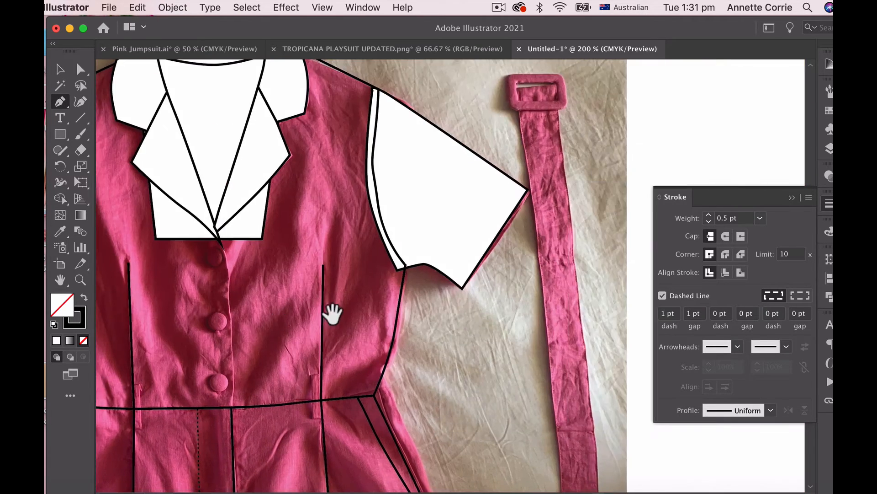
pyautogui.keyDown('super'); pyautogui.click(533, 263); pyautogui.keyUp('super')
pyautogui.keyDown('super'); pyautogui.click(396, 279); pyautogui.keyUp('super')
pyautogui.keyDown('super'); pyautogui.click(505, 156); pyautogui.keyUp('super')
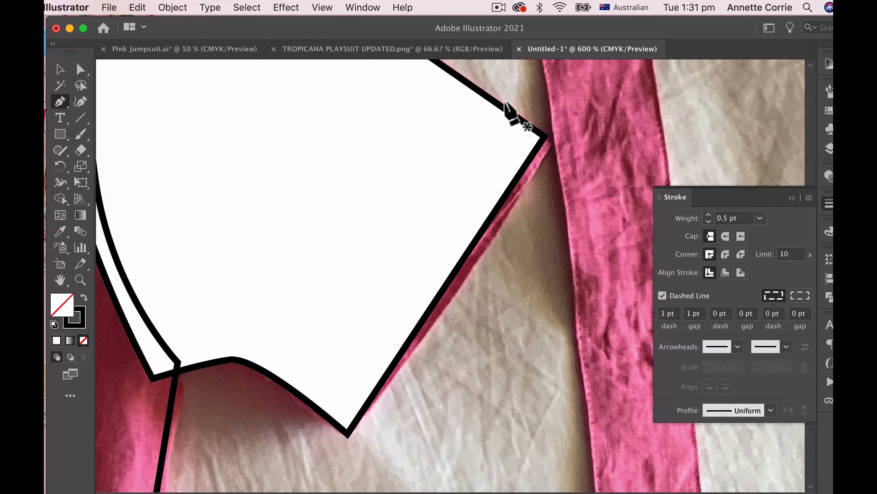
pyautogui.click(483, 96)
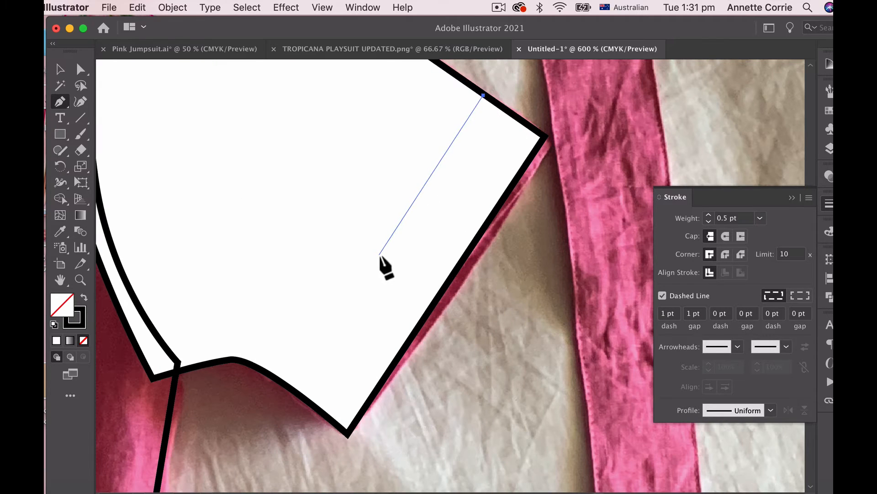
pyautogui.click(339, 312)
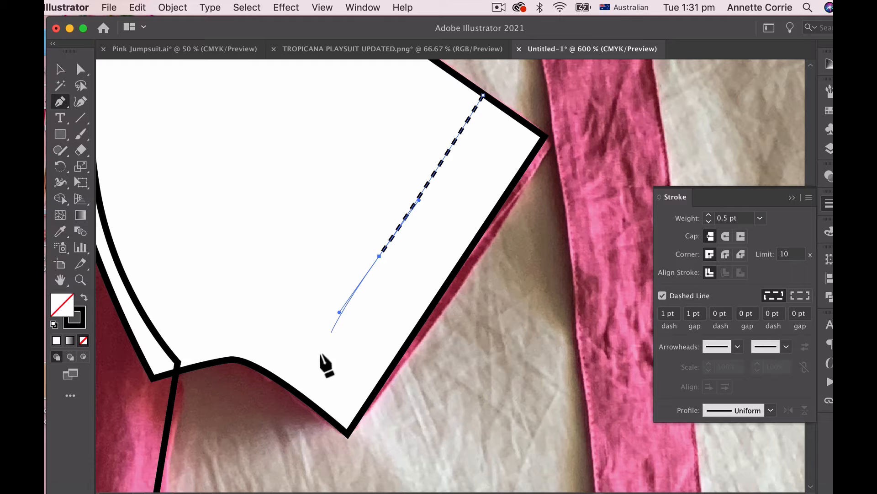
pyautogui.click(289, 382)
# Choose the Rectangle tool, turn off the dashed line and set the stroke weight to 0.75 pt.
pyautogui.keyDown('alt'); pyautogui.keyDown('super'); pyautogui.click(294, 388); pyautogui.keyUp('super'); pyautogui.keyUp('alt')
pyautogui.keyDown('alt'); pyautogui.keyDown('super'); pyautogui.click(294, 388); pyautogui.keyUp('super'); pyautogui.keyUp('alt')
pyautogui.keyDown('alt'); pyautogui.keyDown('super'); pyautogui.click(555, 236); pyautogui.keyUp('super'); pyautogui.keyUp('alt')
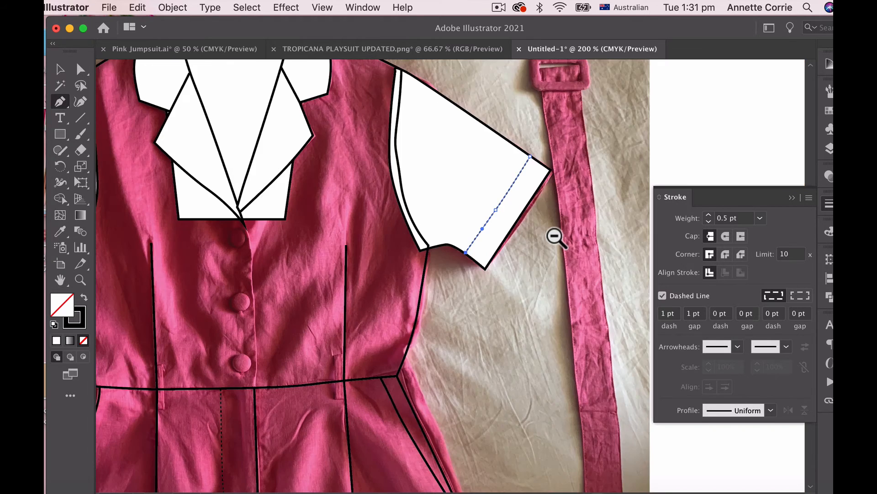
pyautogui.keyDown('alt'); pyautogui.keyDown('super'); pyautogui.click(554, 235); pyautogui.keyUp('super'); pyautogui.keyUp('alt')
pyautogui.moveTo(412, 311); pyautogui.dragTo(587, 270)
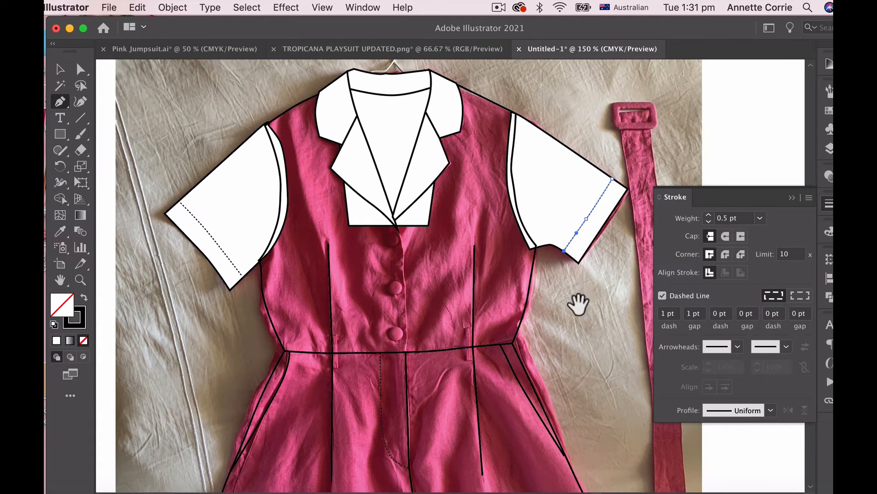
pyautogui.moveTo(577, 303); pyautogui.dragTo(549, 276)
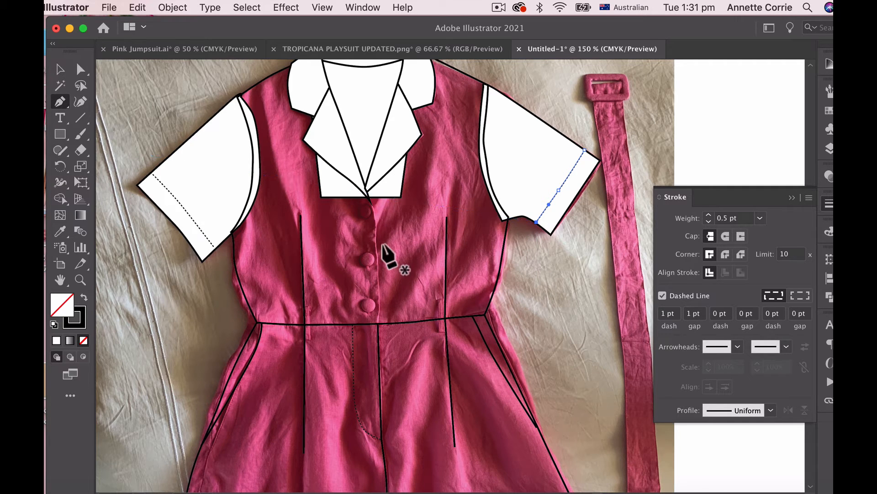
pyautogui.click(59, 137)
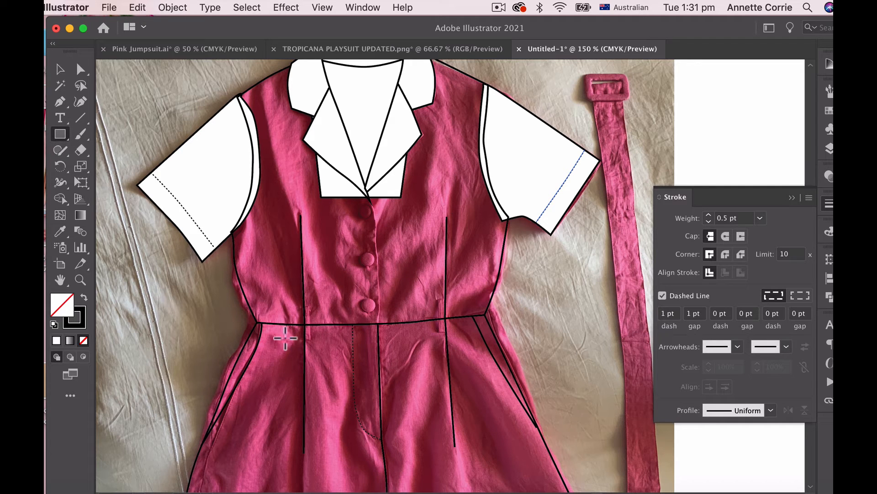
pyautogui.click(662, 295)
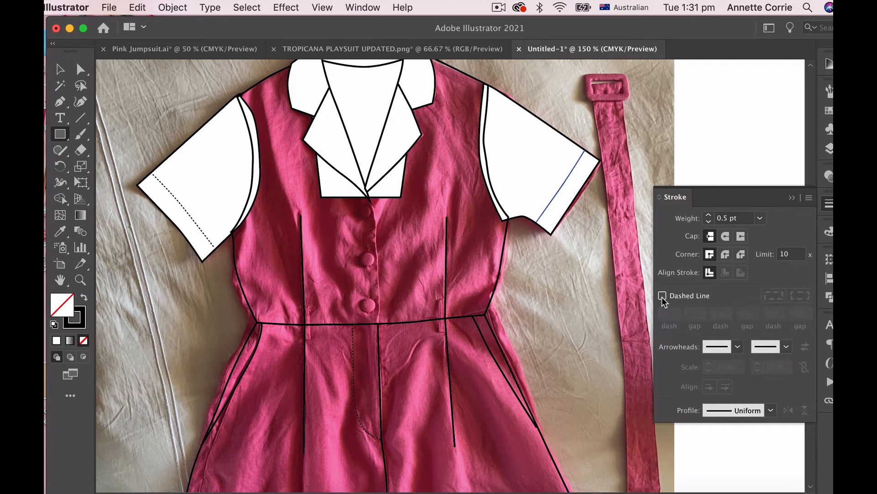
pyautogui.click(761, 218)
pyautogui.click(775, 250)
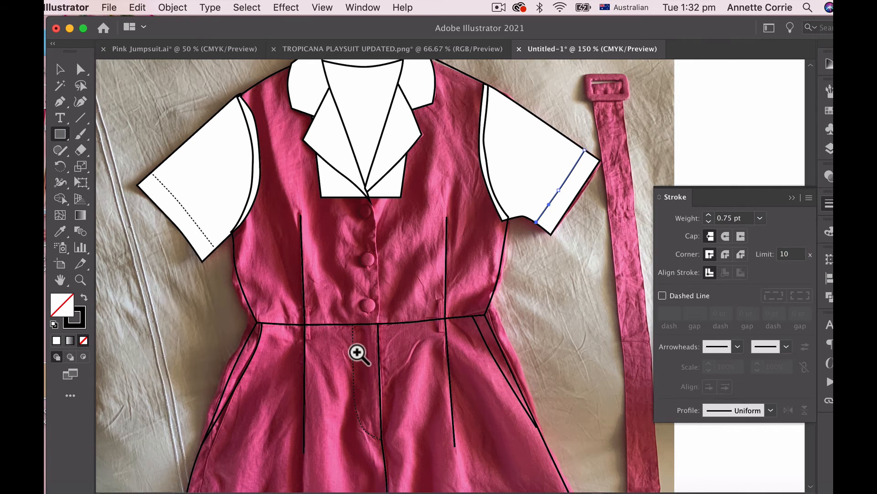
# Draw narrow upright rectangles with a white fill over both belt loops at the waist seam.
pyautogui.keyDown('super'); pyautogui.click(357, 352); pyautogui.keyUp('super')
pyautogui.keyDown('super'); pyautogui.click(566, 265); pyautogui.keyUp('super')
pyautogui.keyDown('super'); pyautogui.click(257, 286); pyautogui.keyUp('super')
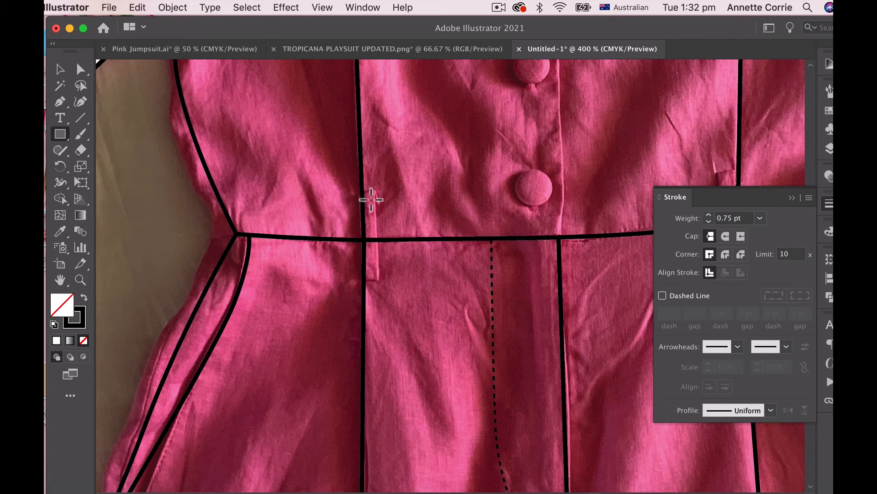
pyautogui.moveTo(365, 194); pyautogui.dragTo(384, 287)
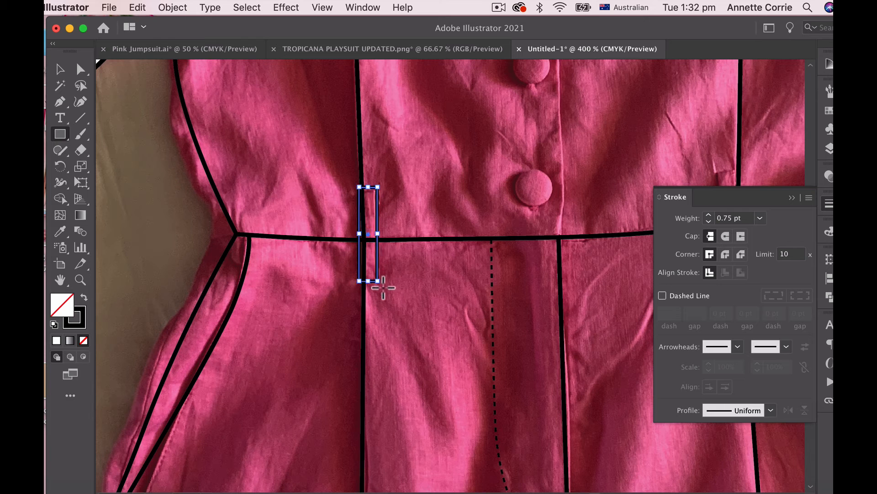
pyautogui.click(57, 342)
pyautogui.moveTo(558, 304); pyautogui.dragTo(370, 361)
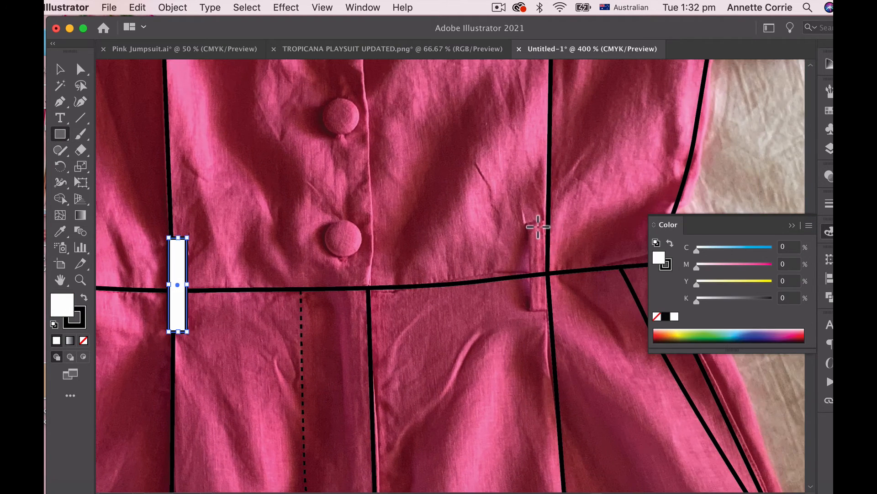
pyautogui.moveTo(532, 220); pyautogui.dragTo(558, 323)
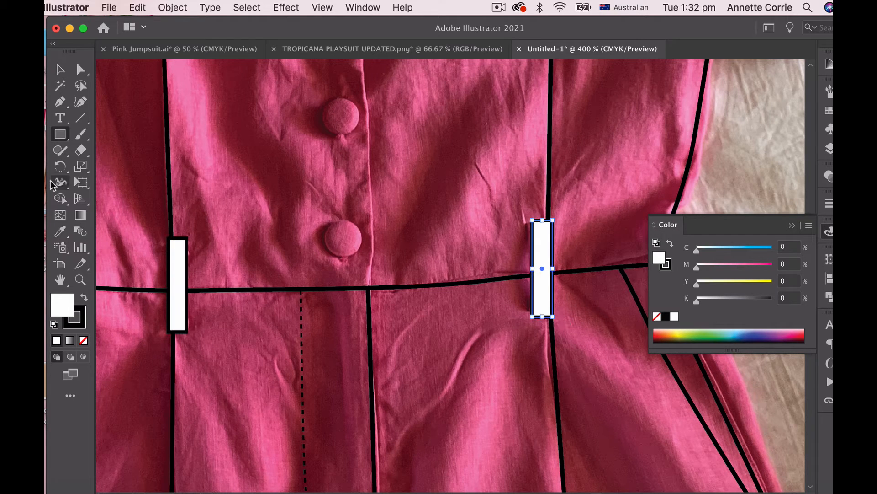
# Draw a white-filled circle with the Ellipse tool over the lowest front button.
pyautogui.click(61, 135)
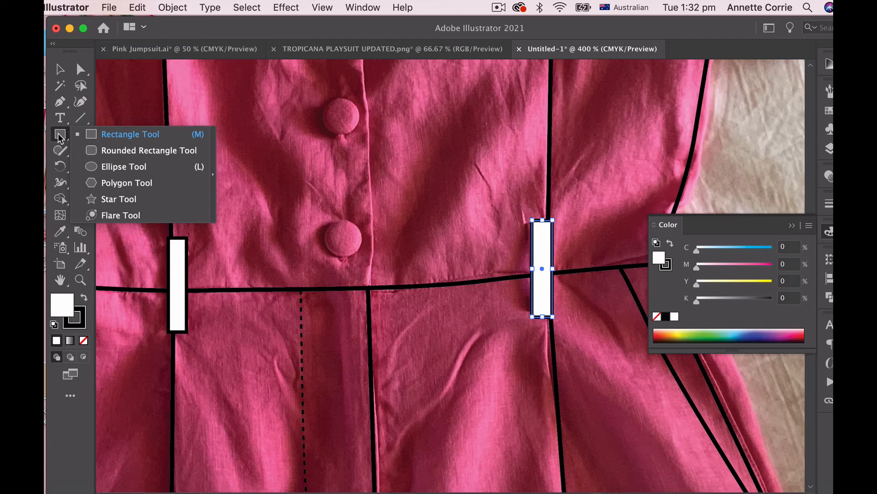
pyautogui.click(121, 167)
pyautogui.moveTo(330, 218)
pyautogui.mouseDown()
pyautogui.moveTo(378, 269)
pyautogui.moveTo(353, 243)
pyautogui.mouseUp()
pyautogui.click(58, 71)
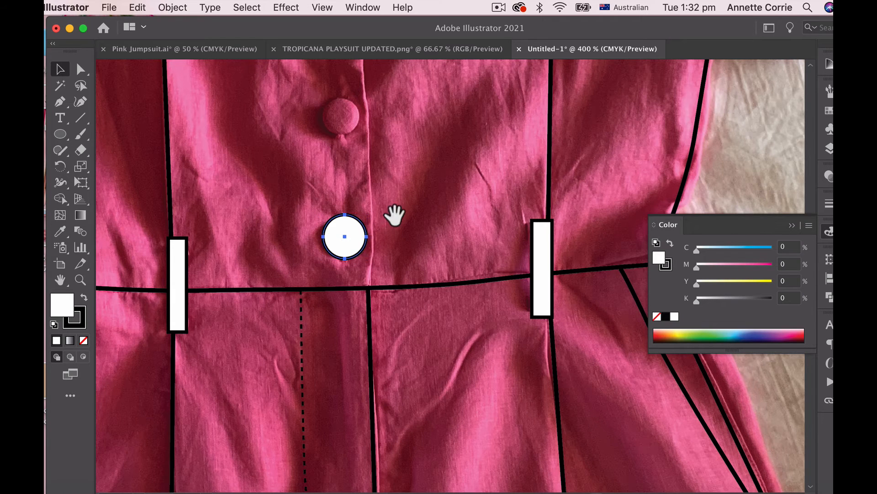
# Paste two copies of the button circle and place them over the middle and upper front buttons.
pyautogui.moveTo(394, 215); pyautogui.dragTo(386, 364)
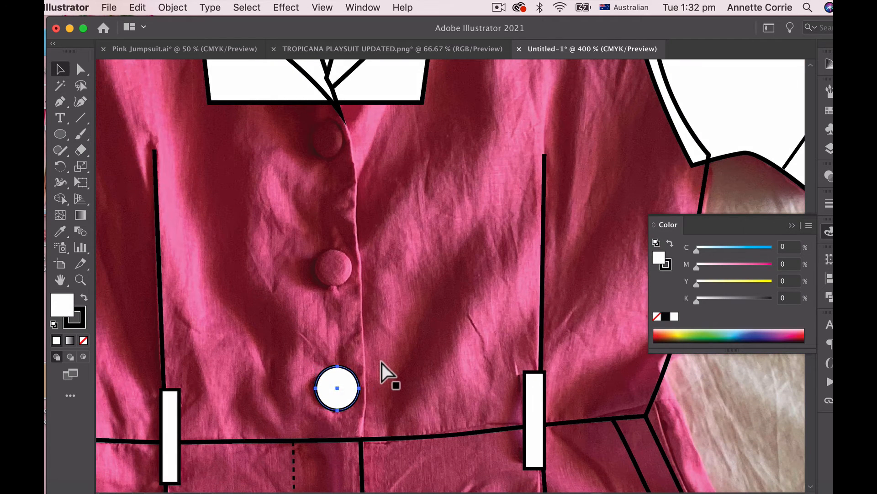
pyautogui.press('super+v')
pyautogui.moveTo(454, 274); pyautogui.dragTo(338, 274)
pyautogui.press('super+v')
pyautogui.moveTo(450, 275); pyautogui.dragTo(336, 142)
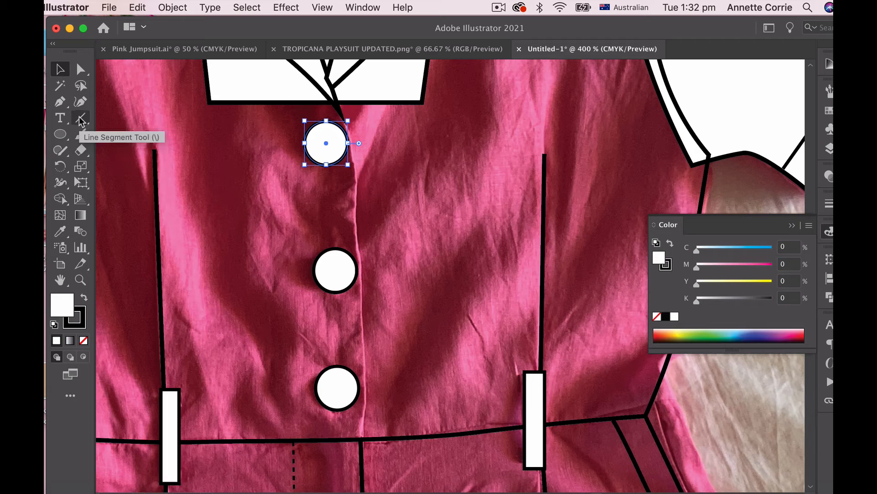
# Trace the centre front opening from the collar point to the waist seam with the Pen tool, without a fill, and deselect it.
pyautogui.click(61, 104)
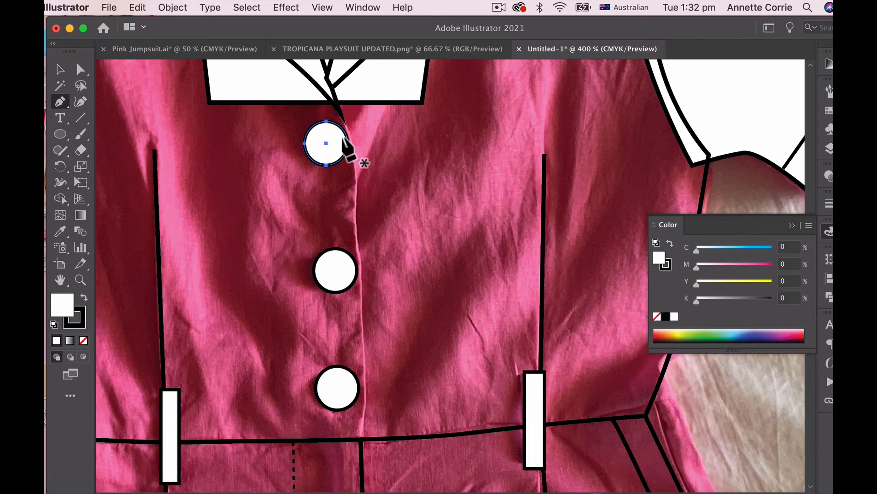
pyautogui.click(343, 118)
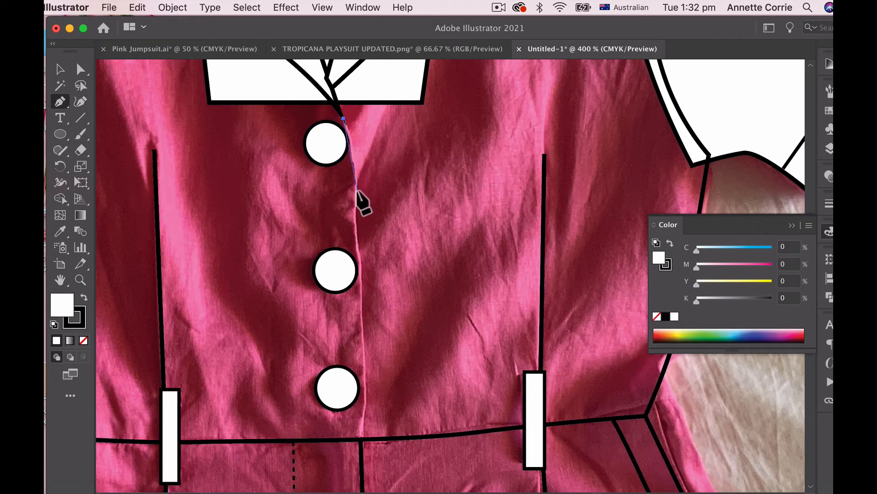
pyautogui.moveTo(357, 185); pyautogui.dragTo(358, 224)
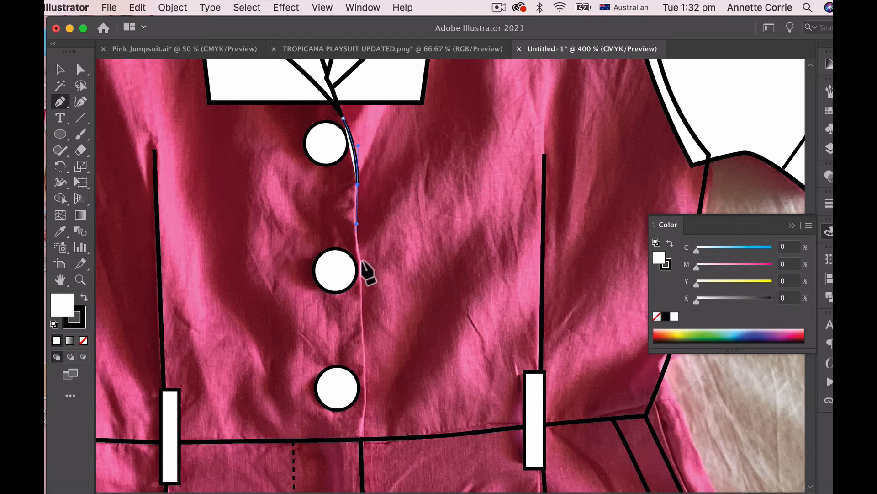
pyautogui.moveTo(364, 327); pyautogui.dragTo(364, 364)
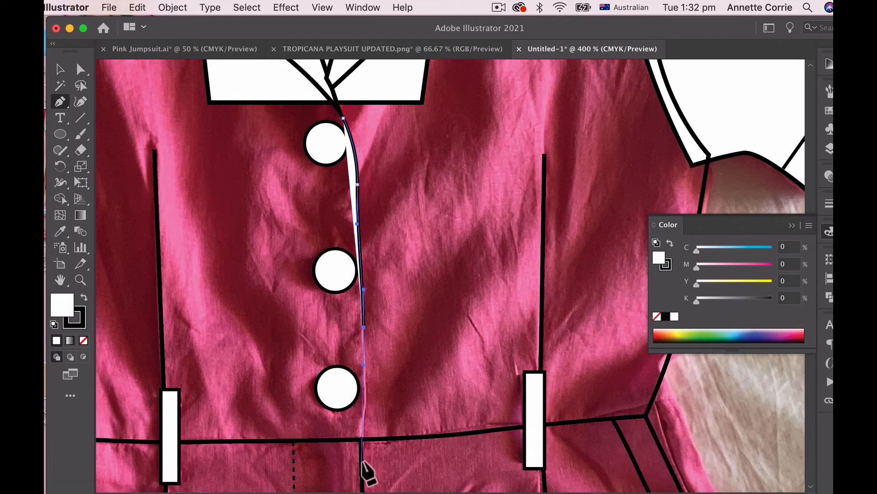
pyautogui.click(361, 439)
pyautogui.press('super+shift+a')
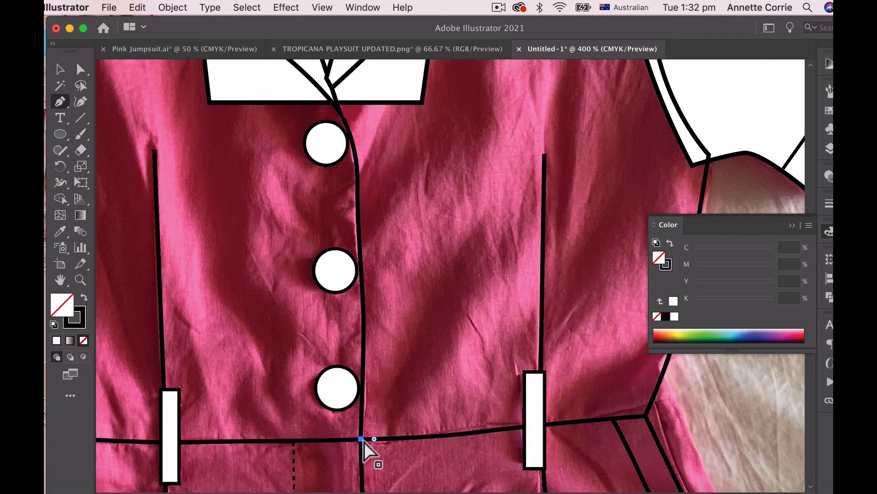
pyautogui.keyDown('alt'); pyautogui.keyDown('super'); pyautogui.click(464, 288); pyautogui.keyUp('super'); pyautogui.keyUp('alt')
pyautogui.keyDown('alt'); pyautogui.keyDown('super'); pyautogui.click(463, 288); pyautogui.keyUp('super'); pyautogui.keyUp('alt')
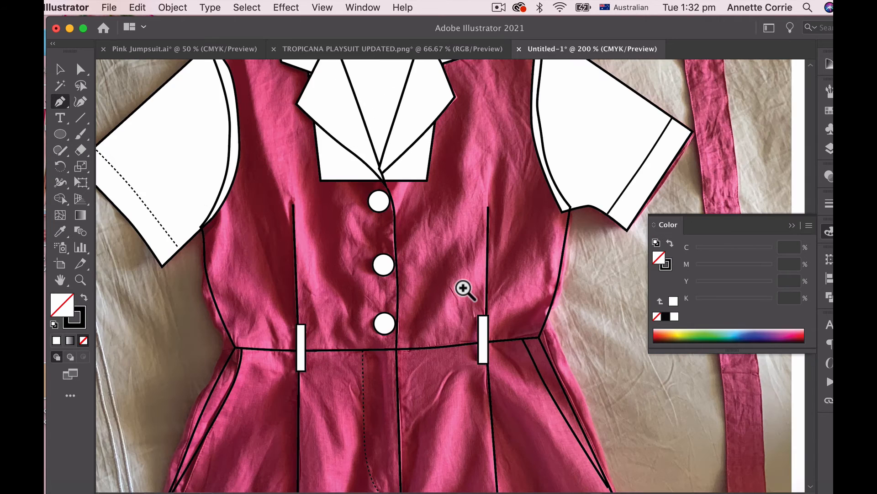
pyautogui.moveTo(464, 288); pyautogui.dragTo(440, 323)
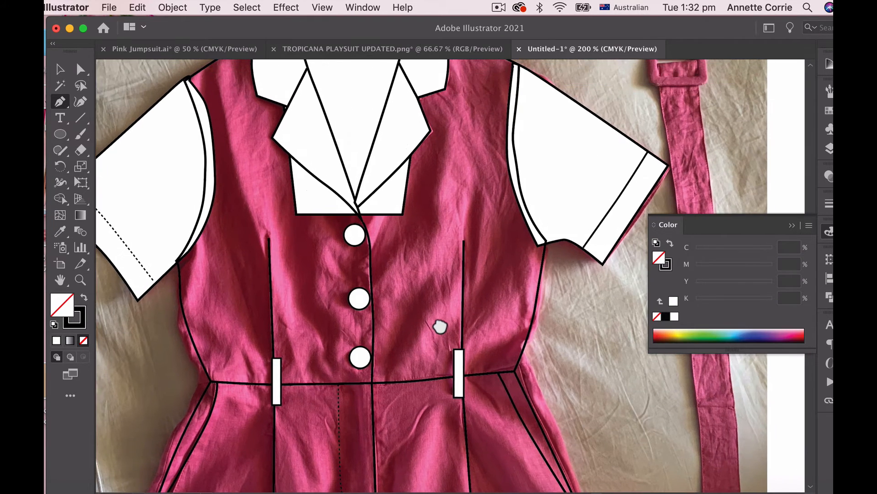
pyautogui.keyDown('super'); pyautogui.click(410, 323); pyautogui.keyUp('super')
pyautogui.keyDown('super'); pyautogui.click(518, 276); pyautogui.keyUp('super')
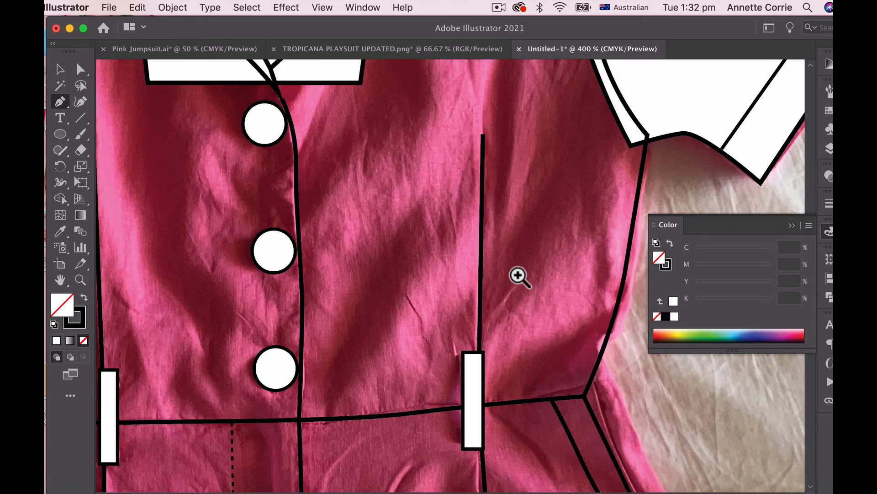
pyautogui.keyDown('super'); pyautogui.click(282, 293); pyautogui.keyUp('super')
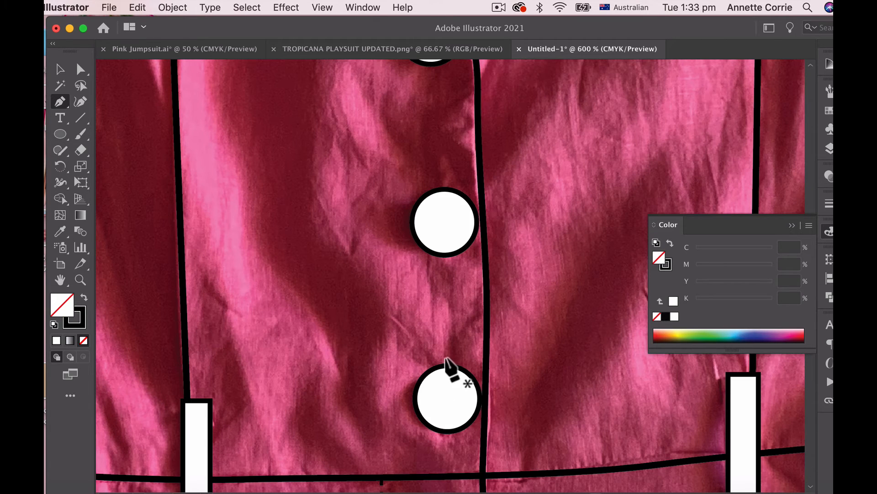
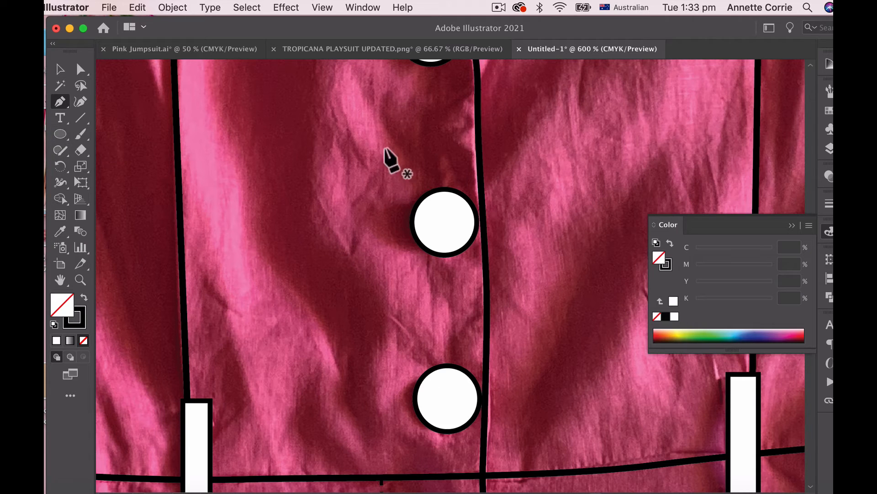
# Draw a narrow upright rectangle across the middle front button as a buttonhole, set its stroke to 0.5 pt and scale it down slightly.
pyautogui.click(61, 135)
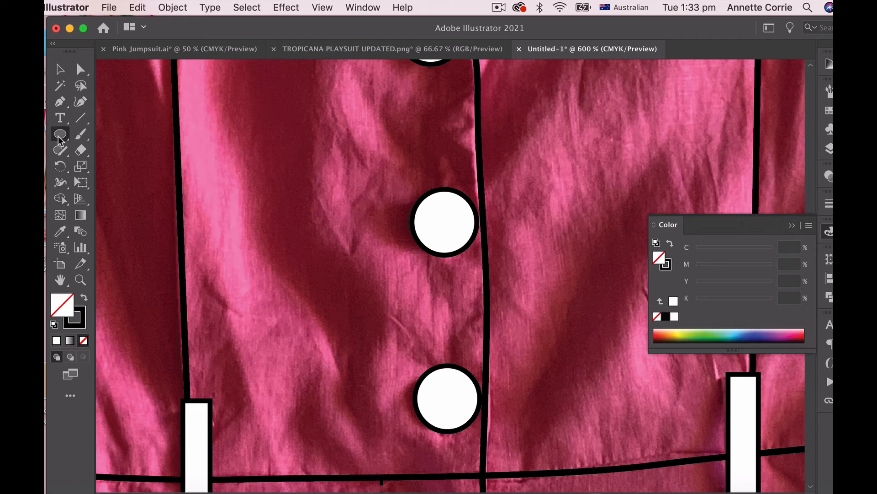
pyautogui.moveTo(58, 137); pyautogui.dragTo(96, 133)
pyautogui.moveTo(449, 181); pyautogui.dragTo(457, 277)
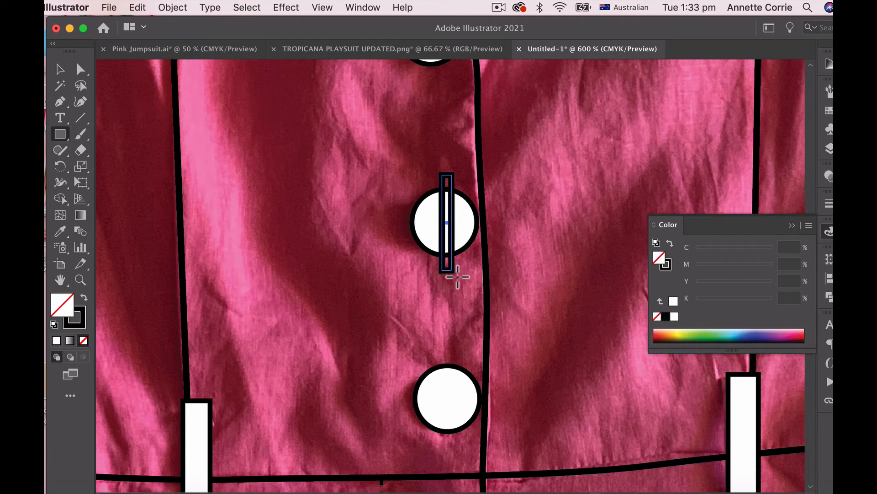
pyautogui.click(830, 205)
pyautogui.click(760, 219)
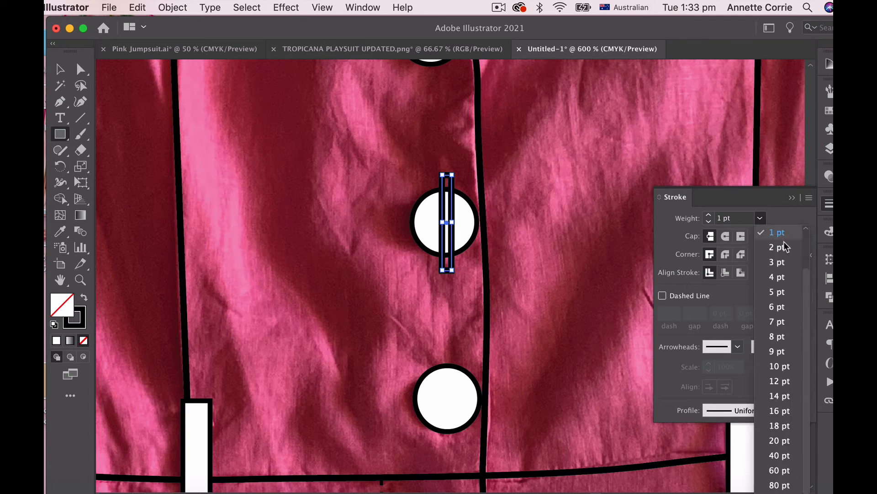
pyautogui.click(784, 247)
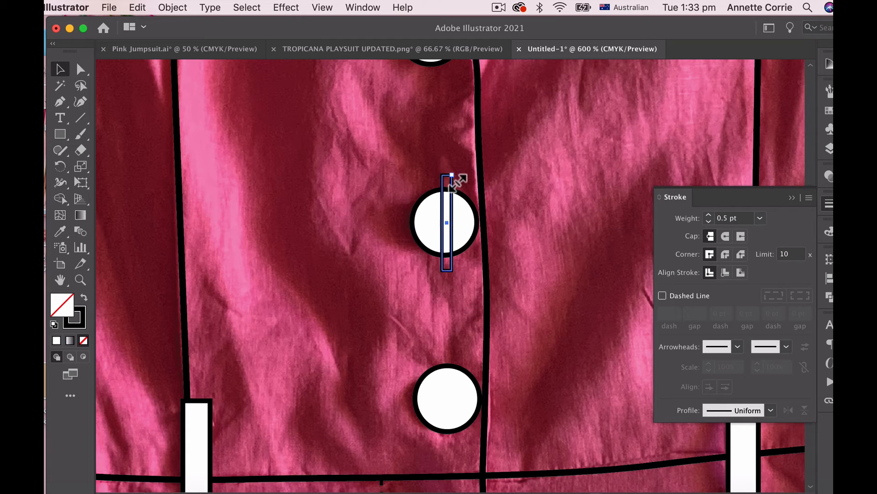
pyautogui.moveTo(452, 175); pyautogui.dragTo(453, 183)
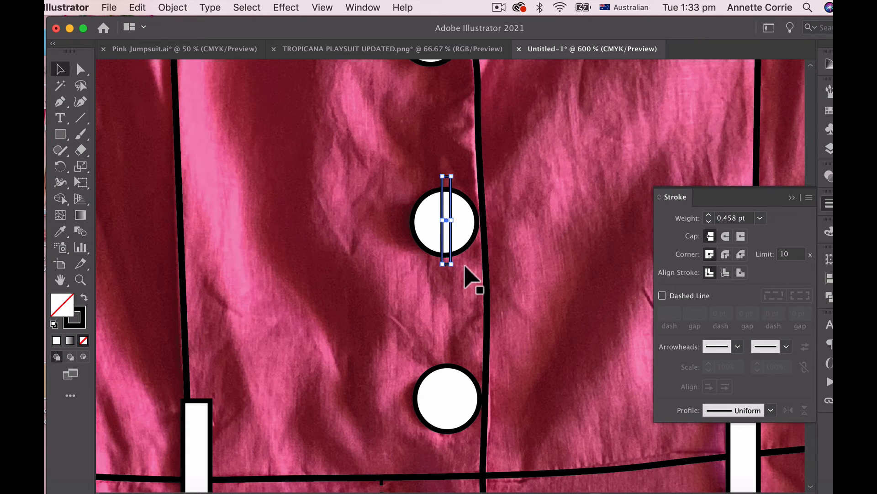
# Place copies of the buttonhole rectangle across the lowest and upper front buttons.
pyautogui.moveTo(466, 267); pyautogui.dragTo(452, 424)
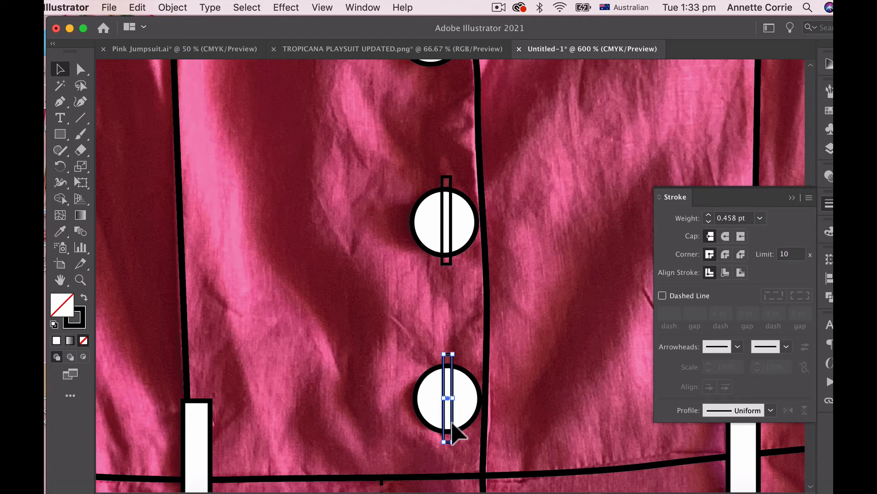
pyautogui.hotkey('ctrl', 'v')
pyautogui.moveTo(470, 298); pyautogui.dragTo(407, 167)
pyautogui.hotkey('ctrl', 'z')
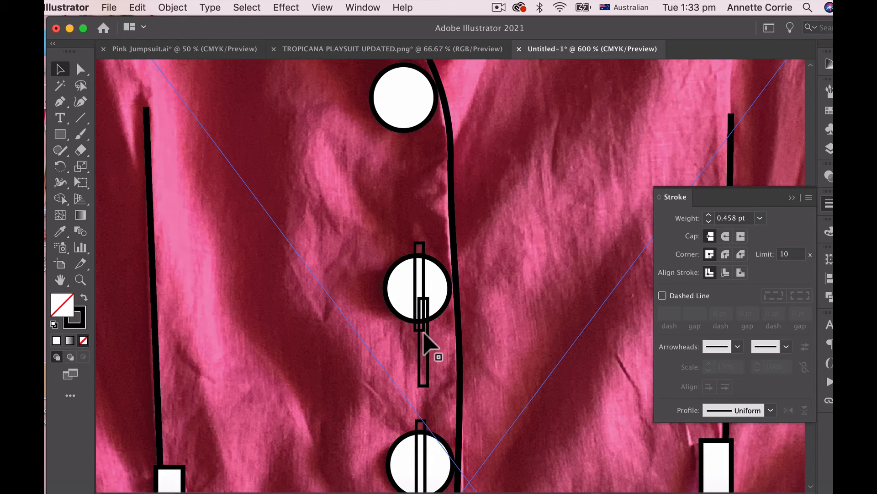
pyautogui.click(431, 352)
pyautogui.hotkey('shift', 'Left')
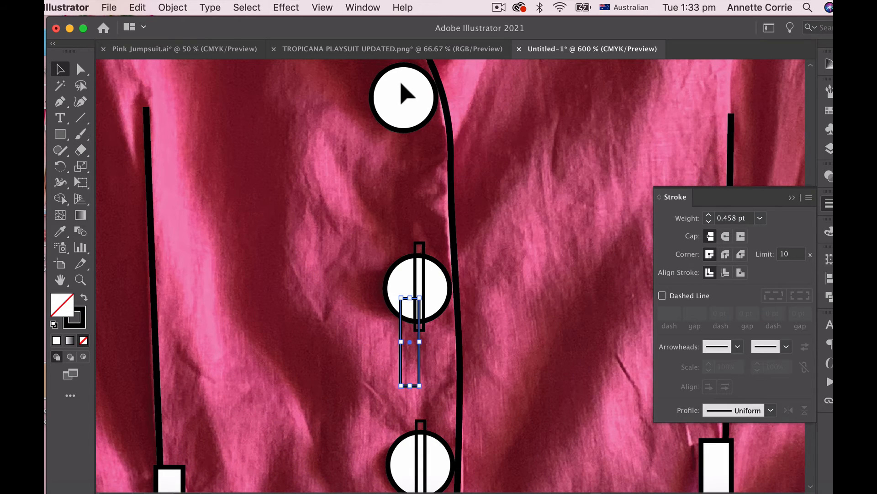
pyautogui.hotkey('ctrl', 'z')
pyautogui.moveTo(427, 382)
pyautogui.mouseDown()
pyautogui.moveTo(427, 237)
pyautogui.moveTo(415, 118)
pyautogui.moveTo(410, 134)
pyautogui.mouseUp()
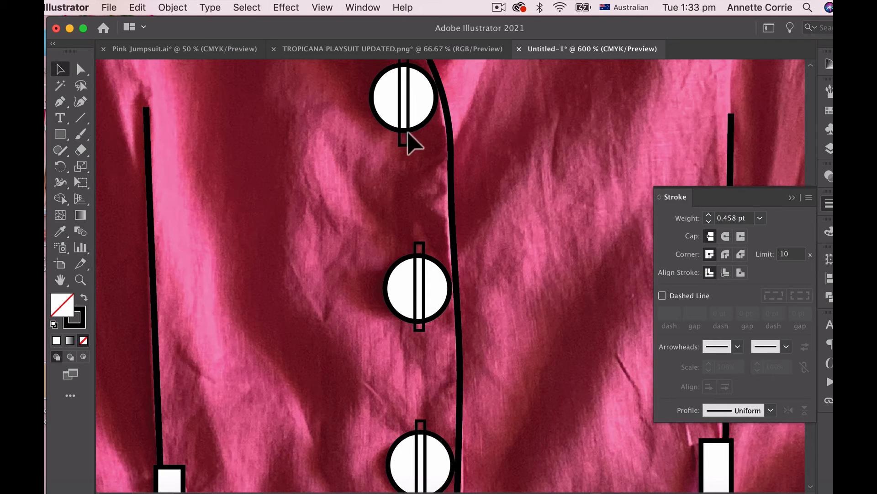
# Bring all three button circles to the front so they cover the middle of the buttonhole rectangles.
pyautogui.click(430, 126)
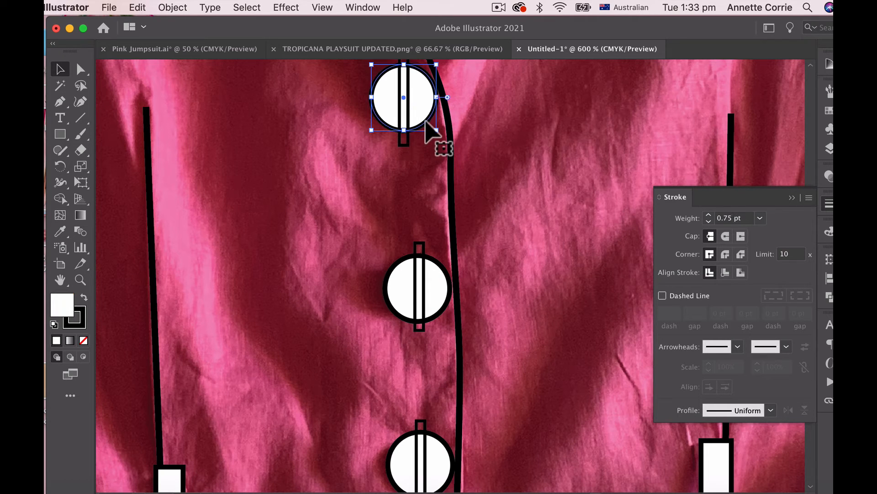
pyautogui.keyDown('shift'); pyautogui.click(448, 310); pyautogui.keyUp('shift')
pyautogui.keyDown('shift'); pyautogui.click(447, 451); pyautogui.keyUp('shift')
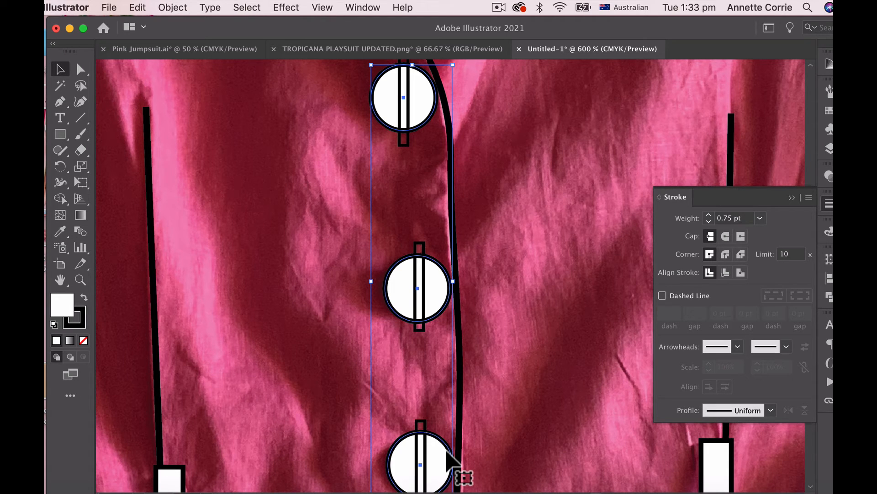
pyautogui.rightClick(448, 453)
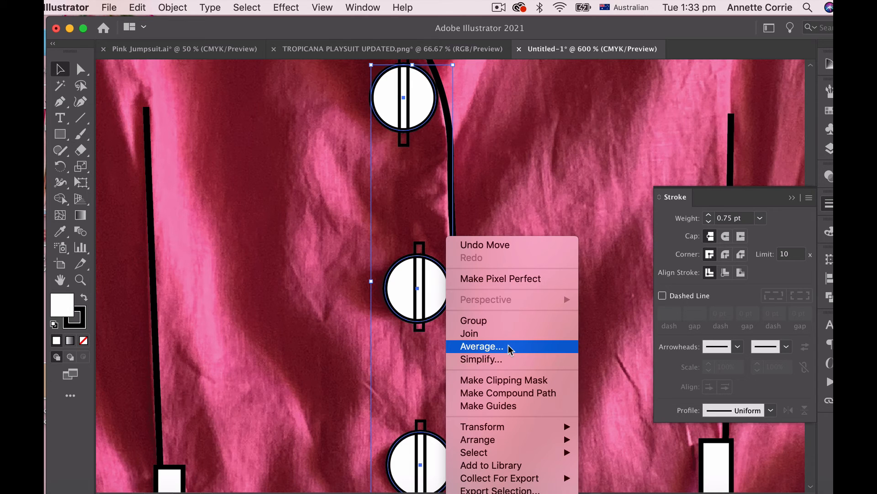
pyautogui.moveTo(500, 444)
pyautogui.click(602, 434)
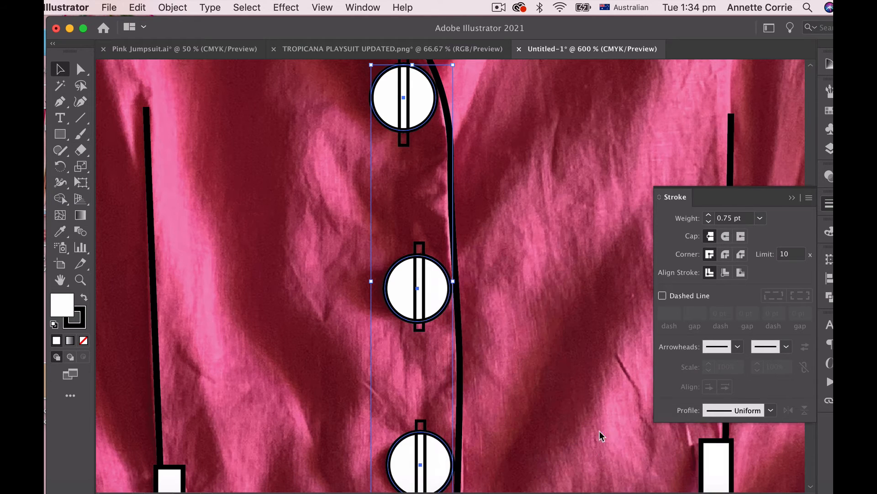
pyautogui.click(550, 320)
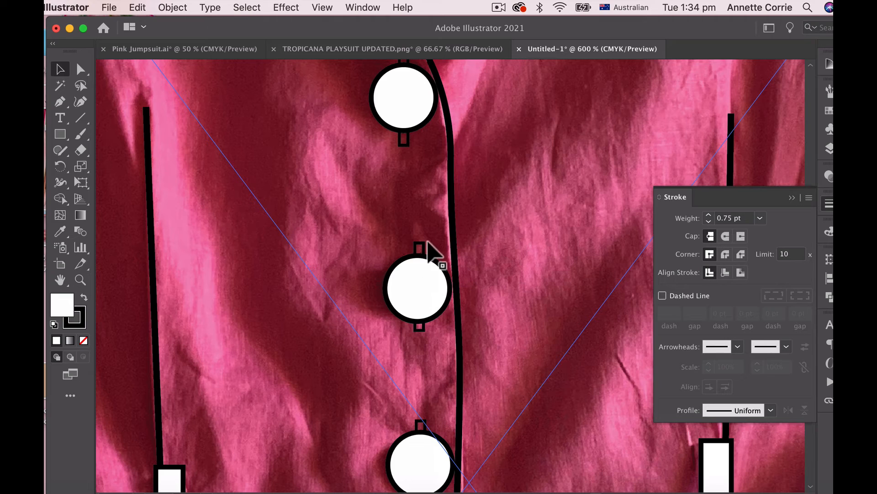
# Fill the main body outline of the playsuit with white and deselect it.
pyautogui.keyDown('alt'); pyautogui.keyDown('super'); pyautogui.click(489, 362); pyautogui.keyUp('super'); pyautogui.keyUp('alt')
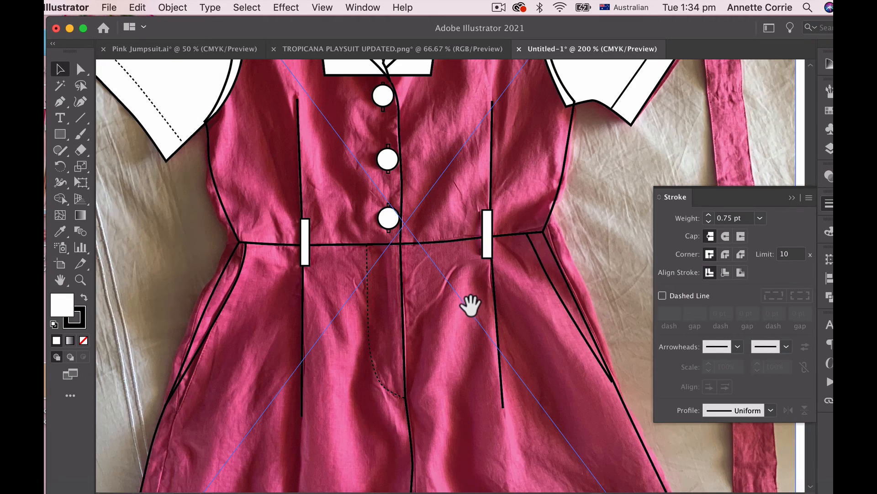
pyautogui.moveTo(471, 305); pyautogui.dragTo(486, 388)
pyautogui.keyDown('alt'); pyautogui.keyDown('super'); pyautogui.click(502, 294); pyautogui.keyUp('super'); pyautogui.keyUp('alt')
pyautogui.keyDown('alt'); pyautogui.keyDown('super'); pyautogui.click(502, 294); pyautogui.keyUp('super'); pyautogui.keyUp('alt')
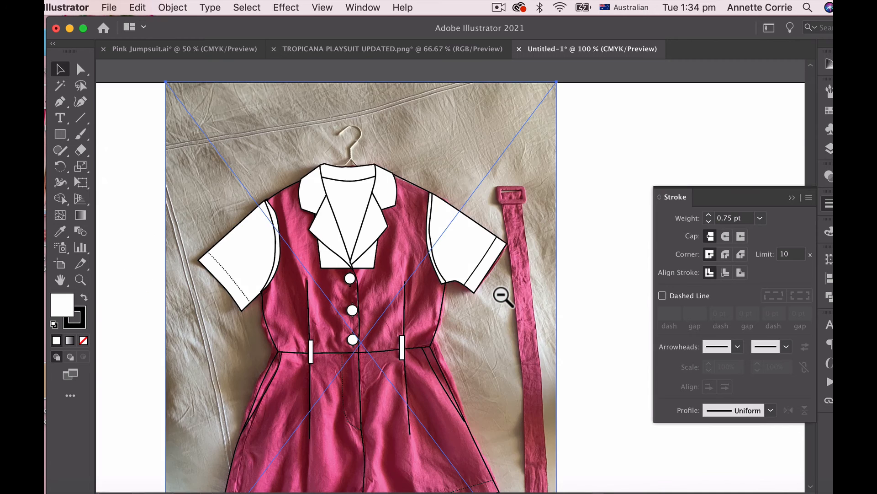
pyautogui.keyDown('alt'); pyautogui.keyDown('super'); pyautogui.click(502, 294); pyautogui.keyUp('super'); pyautogui.keyUp('alt')
pyautogui.click(414, 289)
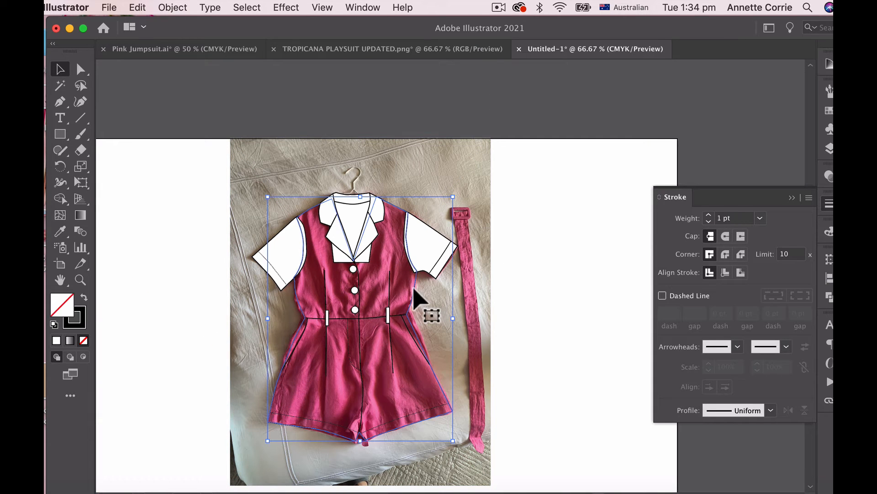
pyautogui.click(55, 343)
pyautogui.click(593, 176)
# Send the inner back-neck shape behind the collar to the back of the stacking order and deselect it.
pyautogui.keyDown('super'); pyautogui.click(421, 274); pyautogui.keyUp('super')
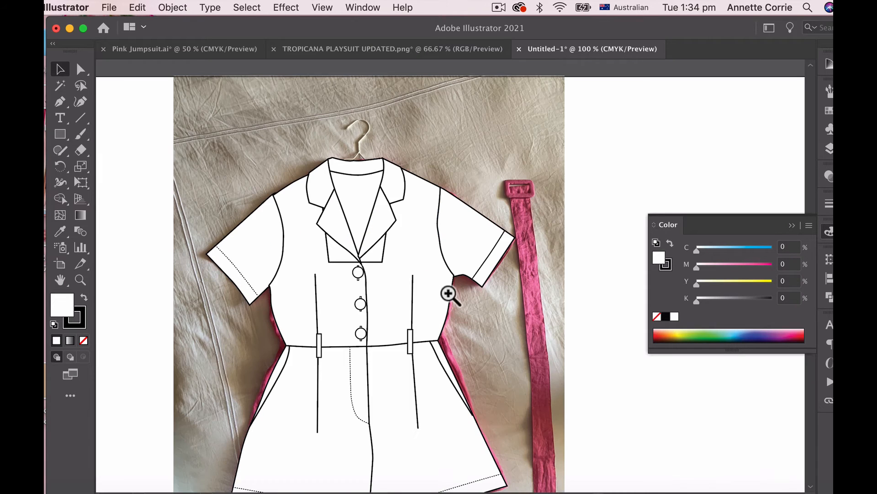
pyautogui.keyDown('super'); pyautogui.click(436, 285); pyautogui.keyUp('super')
pyautogui.click(380, 250)
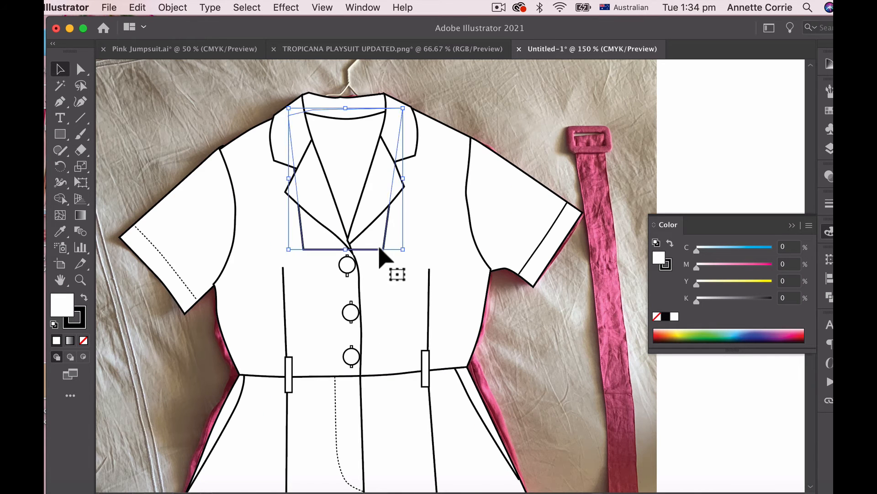
pyautogui.rightClick(380, 250)
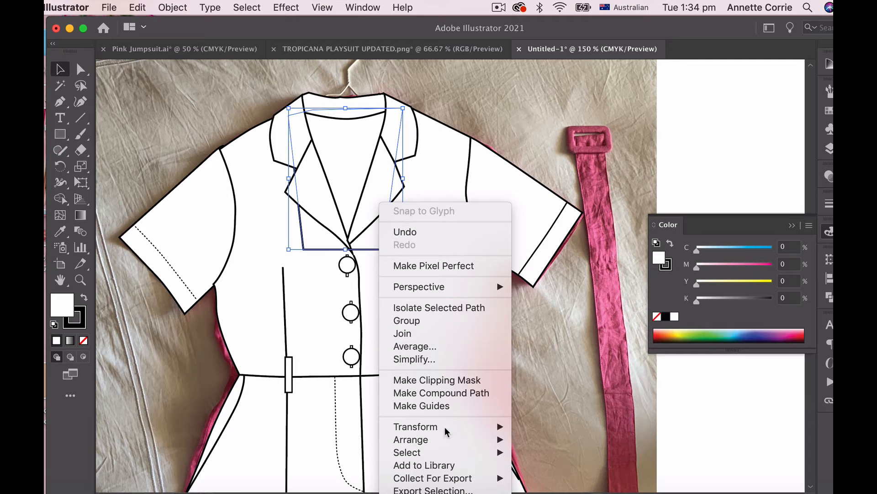
pyautogui.moveTo(439, 439)
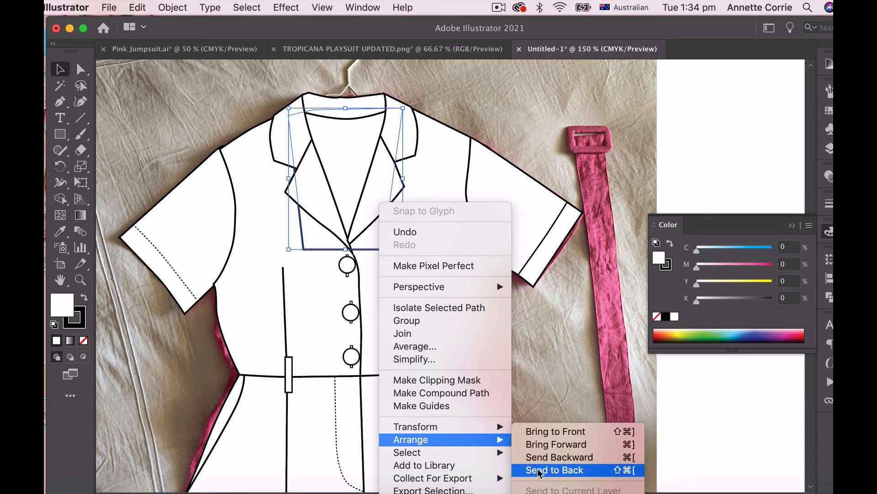
pyautogui.click(547, 471)
pyautogui.click(692, 473)
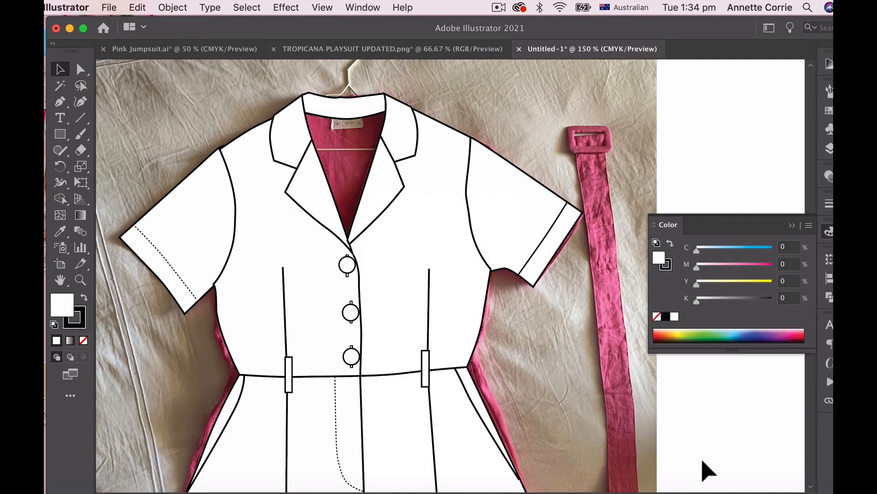
# Send the playsuit photo to the back, behind all of the drawn artwork.
pyautogui.click(628, 186)
pyautogui.rightClick(624, 175)
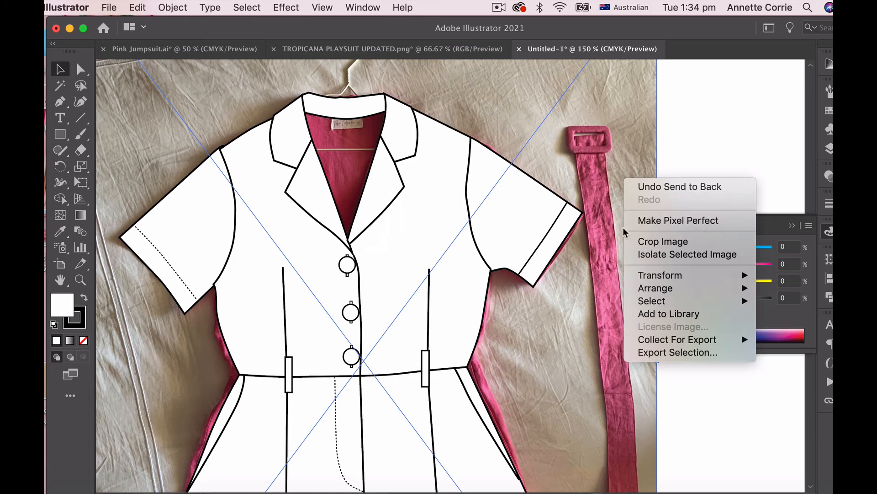
pyautogui.moveTo(665, 289)
pyautogui.click(569, 327)
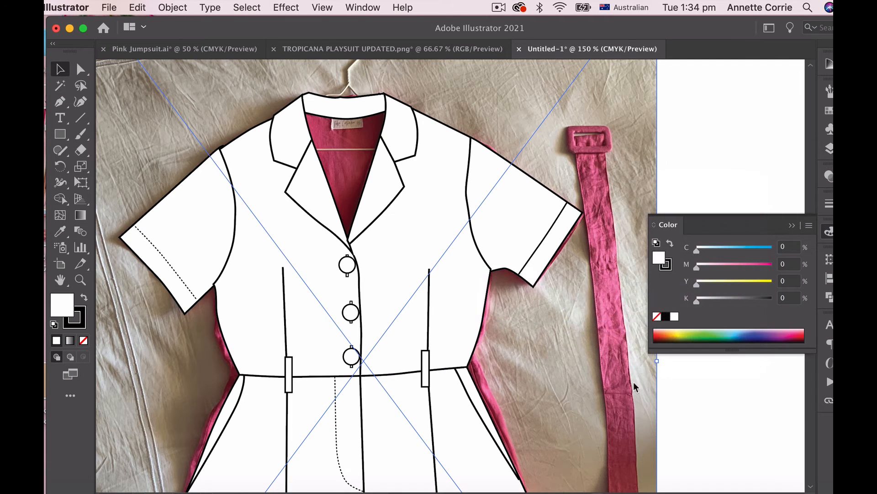
# Move the photo out from under the drawing so that it overlaps the artboard's lower-right corner.
pyautogui.keyDown('alt'); pyautogui.keyDown('super'); pyautogui.click(525, 341); pyautogui.keyUp('super'); pyautogui.keyUp('alt')
pyautogui.keyDown('alt'); pyautogui.click(525, 341); pyautogui.keyUp('alt')
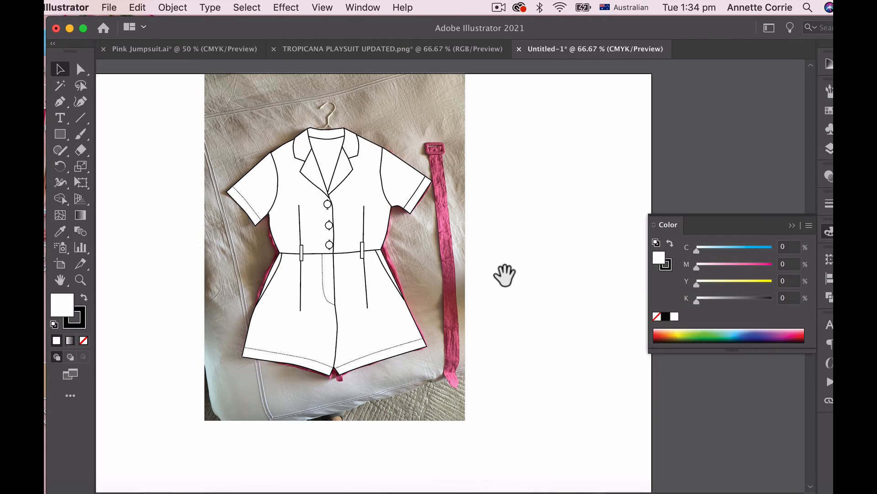
pyautogui.keyDown('alt'); pyautogui.click(502, 278); pyautogui.keyUp('alt')
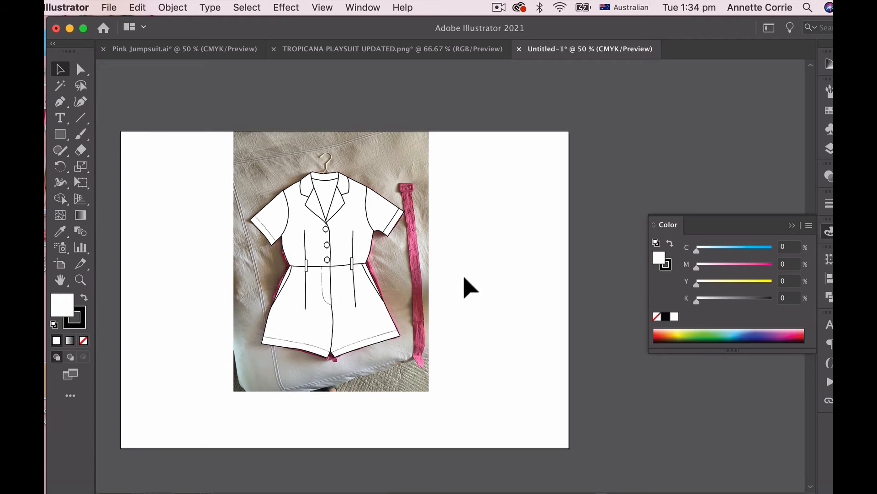
pyautogui.click(403, 283)
pyautogui.moveTo(403, 282); pyautogui.dragTo(672, 261)
pyautogui.press('super+z')
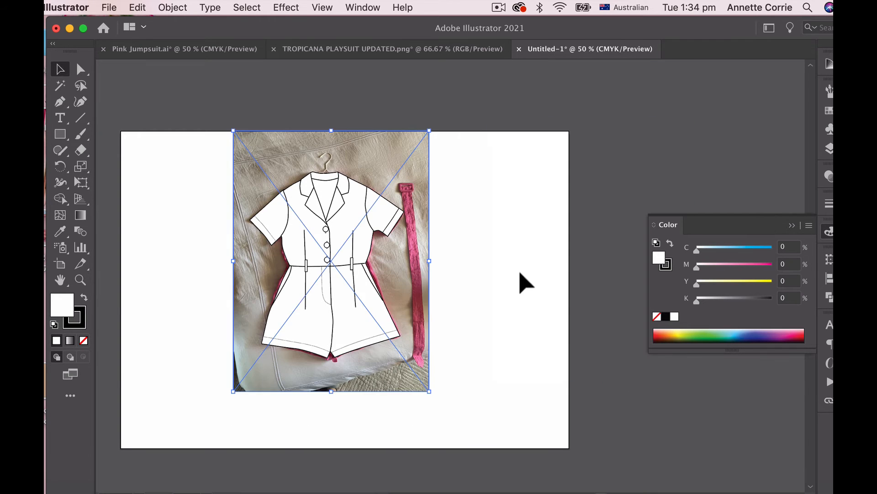
pyautogui.click(513, 273)
pyautogui.moveTo(415, 272); pyautogui.dragTo(657, 429)
pyautogui.moveTo(550, 385); pyautogui.dragTo(593, 405)
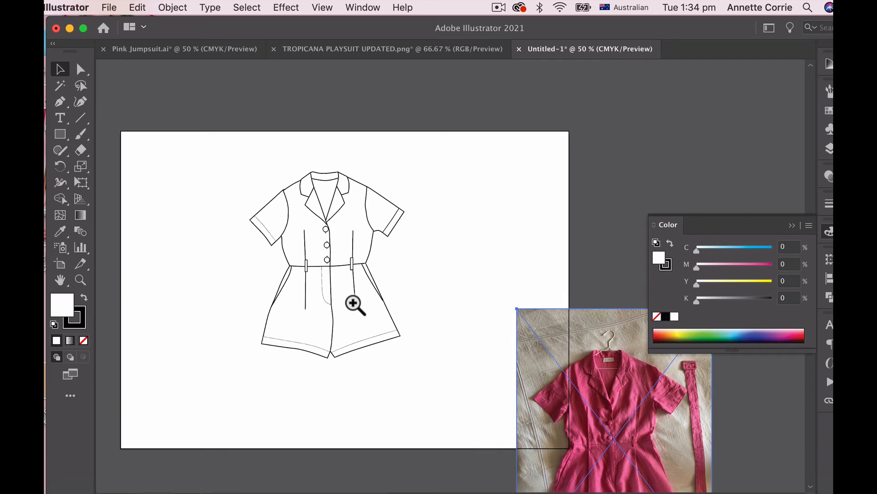
# Deselect the playsuit photo beside the artboard.
pyautogui.keyDown('super'); pyautogui.click(352, 300); pyautogui.keyUp('super')
pyautogui.keyDown('super'); pyautogui.click(456, 279); pyautogui.keyUp('super')
pyautogui.moveTo(550, 287); pyautogui.dragTo(475, 359)
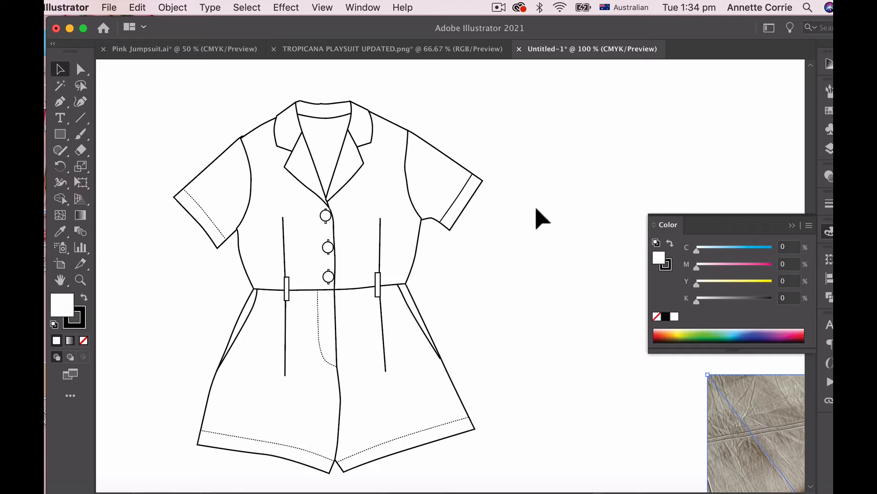
pyautogui.keyDown('alt'); pyautogui.keyDown('super'); pyautogui.click(544, 320); pyautogui.keyUp('super'); pyautogui.keyUp('alt')
pyautogui.moveTo(482, 290); pyautogui.dragTo(501, 269)
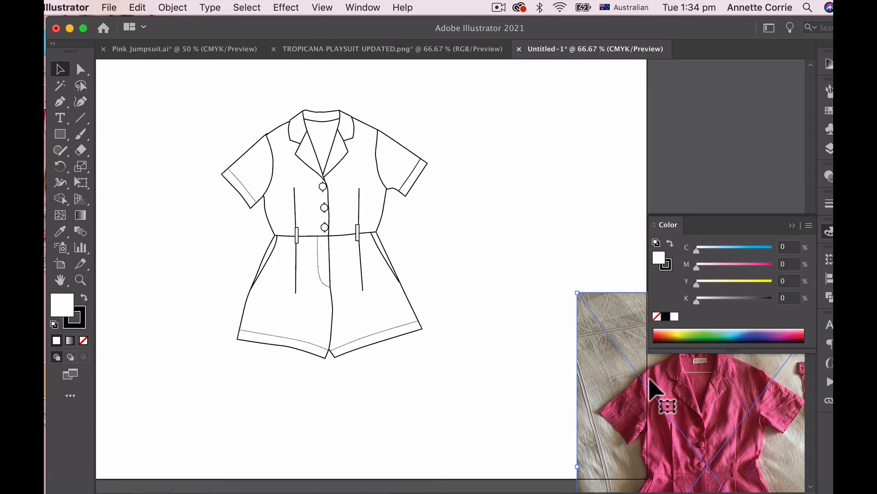
pyautogui.click(481, 227)
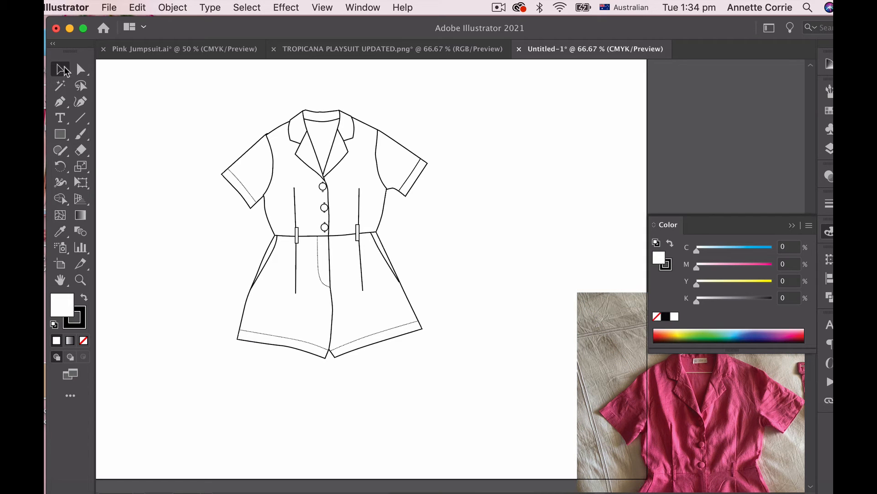
# Fill all of the drawn playsuit artwork with the pink colour F938A6 and deselect it.
pyautogui.moveTo(202, 85)
pyautogui.mouseDown()
pyautogui.moveTo(210, 236)
pyautogui.moveTo(393, 371)
pyautogui.moveTo(444, 390)
pyautogui.moveTo(484, 390)
pyautogui.mouseUp()
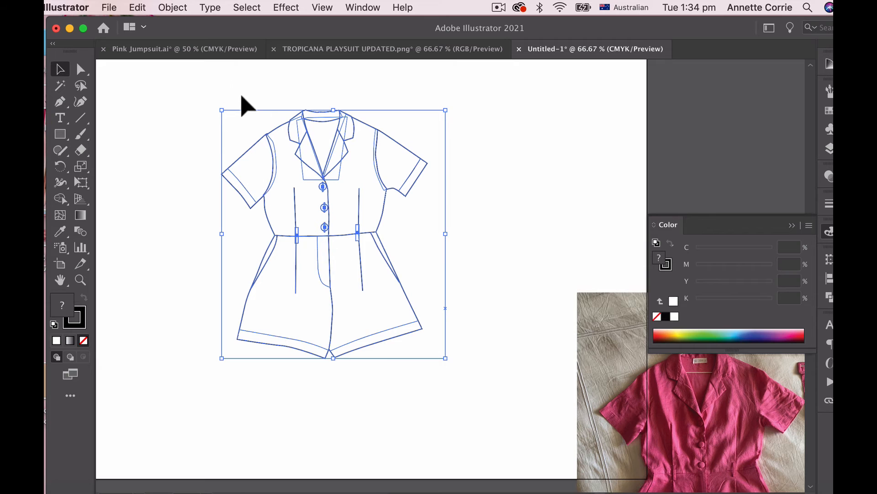
pyautogui.keyDown('super'); pyautogui.click(406, 279); pyautogui.keyUp('super')
pyautogui.keyDown('super'); pyautogui.click(389, 200); pyautogui.keyUp('super')
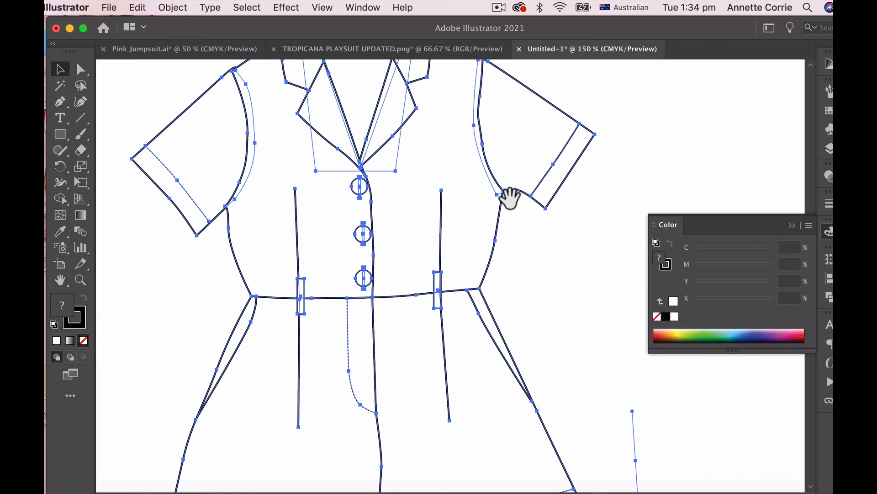
pyautogui.moveTo(509, 198); pyautogui.dragTo(466, 295)
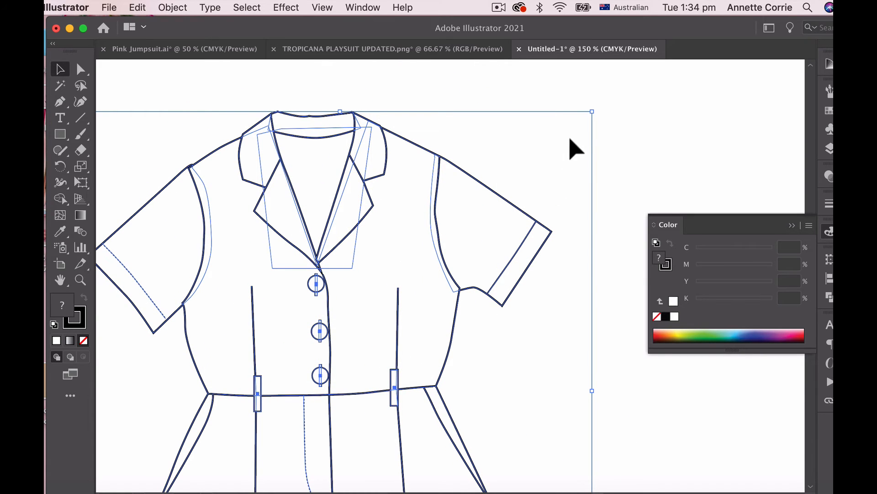
pyautogui.doubleClick(67, 312)
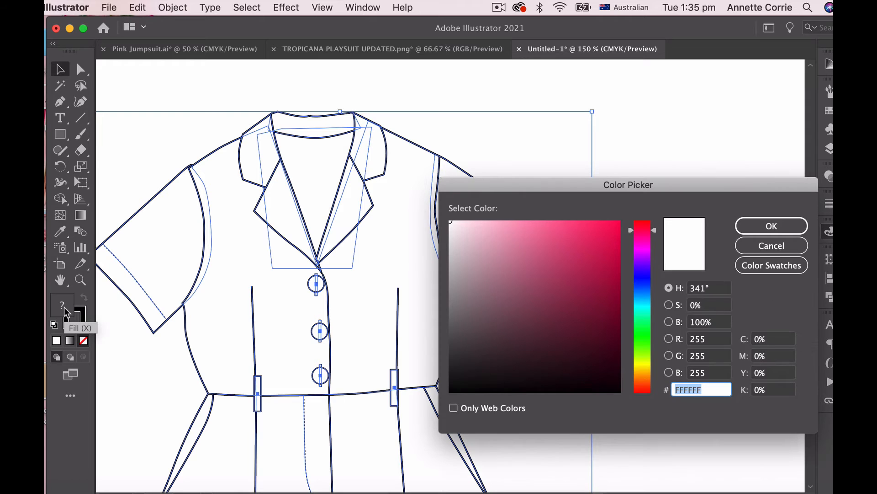
pyautogui.click(757, 227)
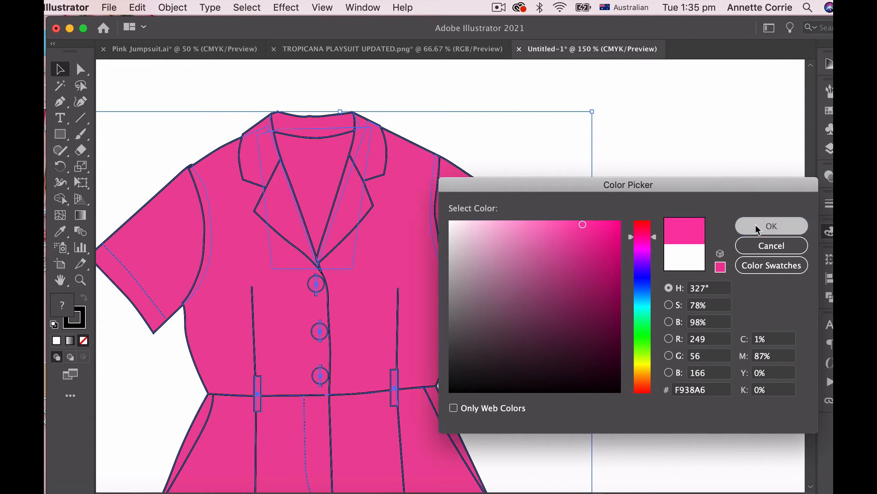
pyautogui.click(564, 183)
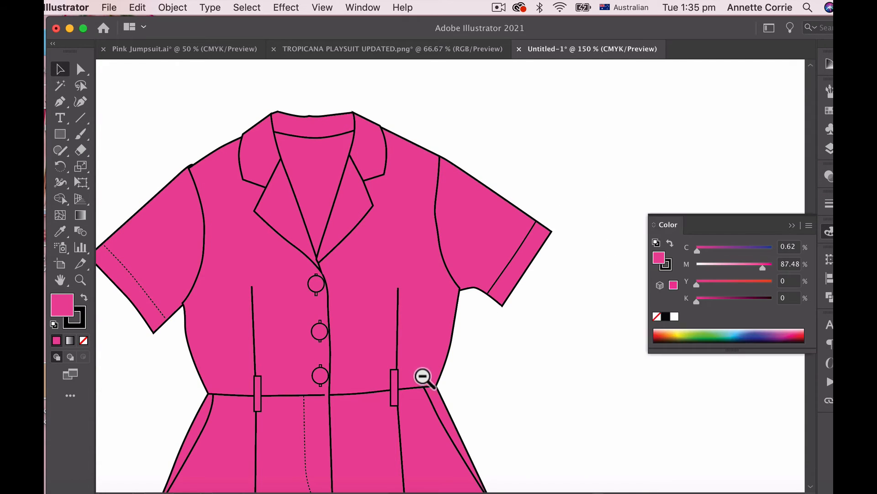
# Duplicate the complete pink playsuit drawing, place the copy to the left of the original, and deselect it.
pyautogui.keyDown('alt'); pyautogui.keyDown('super'); pyautogui.click(554, 407); pyautogui.keyUp('super'); pyautogui.keyUp('alt')
pyautogui.keyDown('alt'); pyautogui.keyDown('super'); pyautogui.click(501, 347); pyautogui.keyUp('super'); pyautogui.keyUp('alt')
pyautogui.moveTo(468, 299); pyautogui.dragTo(470, 364)
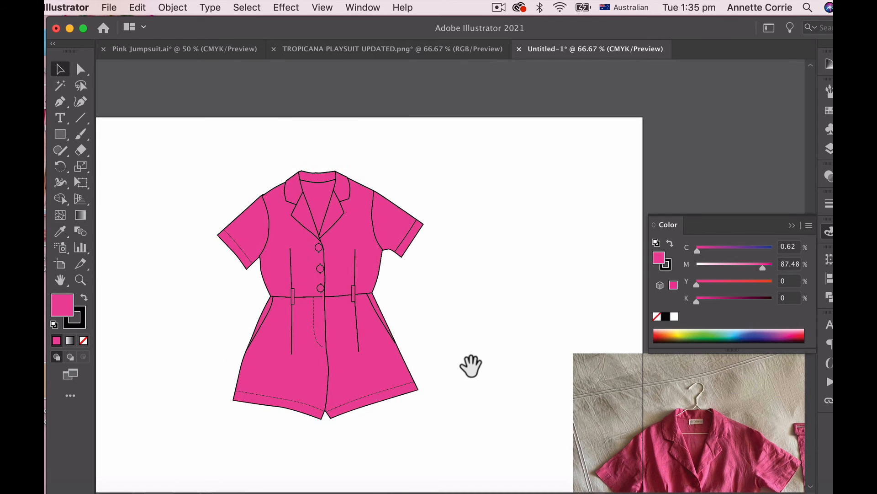
pyautogui.keyDown('super'); pyautogui.click(408, 351); pyautogui.keyUp('super')
pyautogui.moveTo(453, 295); pyautogui.dragTo(462, 405)
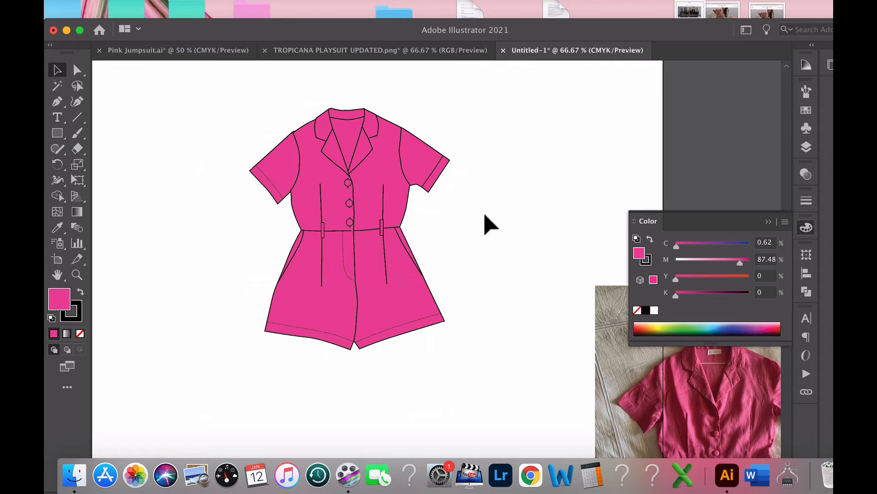
pyautogui.moveTo(184, 85); pyautogui.dragTo(478, 405)
pyautogui.press('super+c')
pyautogui.press('super+v')
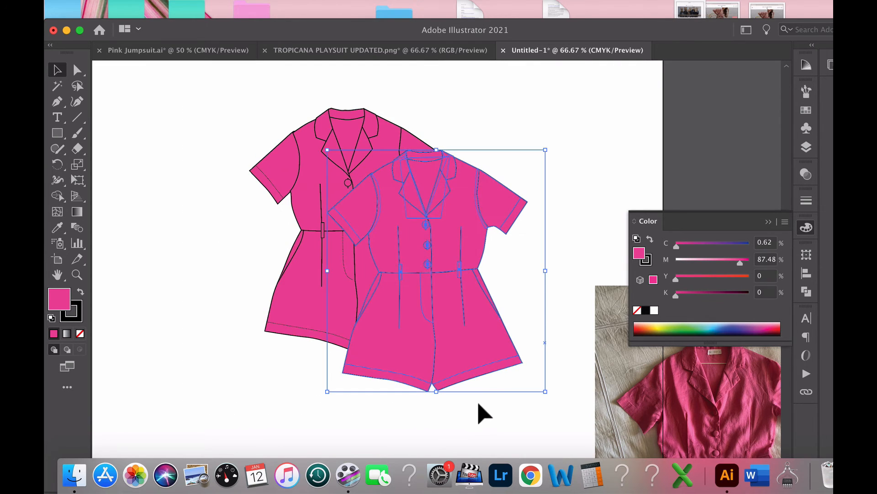
pyautogui.keyDown('alt'); pyautogui.keyDown('super'); pyautogui.click(492, 303); pyautogui.keyUp('super'); pyautogui.keyUp('alt')
pyautogui.moveTo(431, 317); pyautogui.dragTo(211, 288)
pyautogui.moveTo(240, 319); pyautogui.dragTo(405, 316)
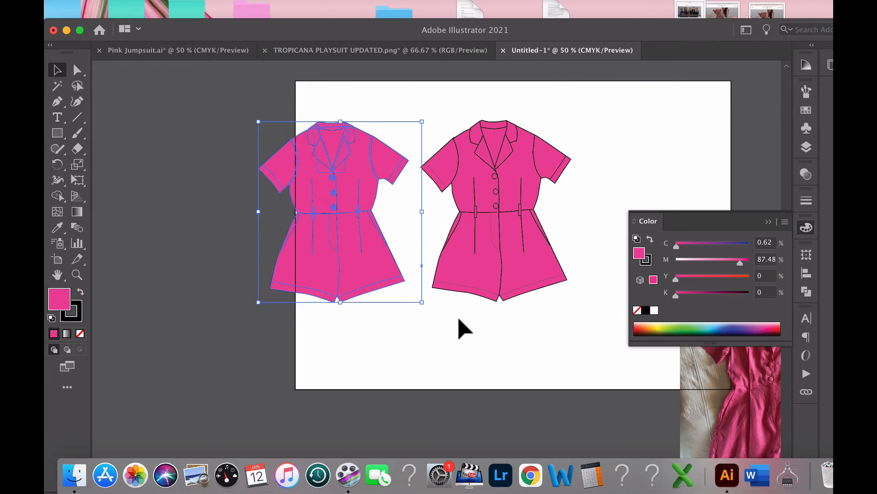
pyautogui.click(462, 335)
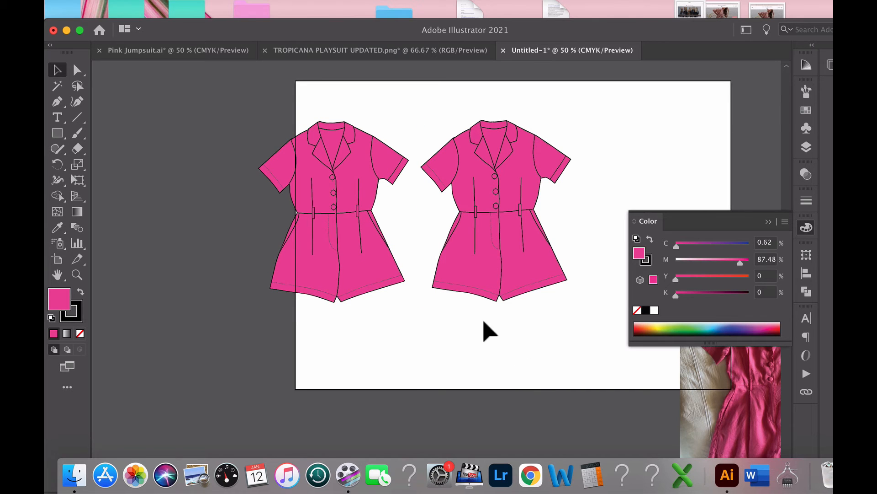
# Extend the left leg of the copy's body outline into a long trouser leg by moving its three hem anchor points down.
pyautogui.keyDown('super'); pyautogui.click(404, 262); pyautogui.keyUp('super')
pyautogui.moveTo(456, 242); pyautogui.dragTo(414, 255)
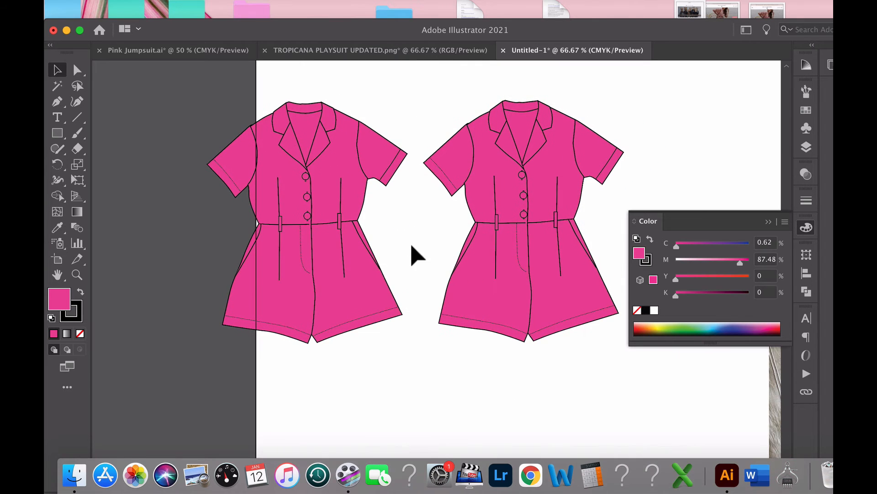
pyautogui.click(367, 311)
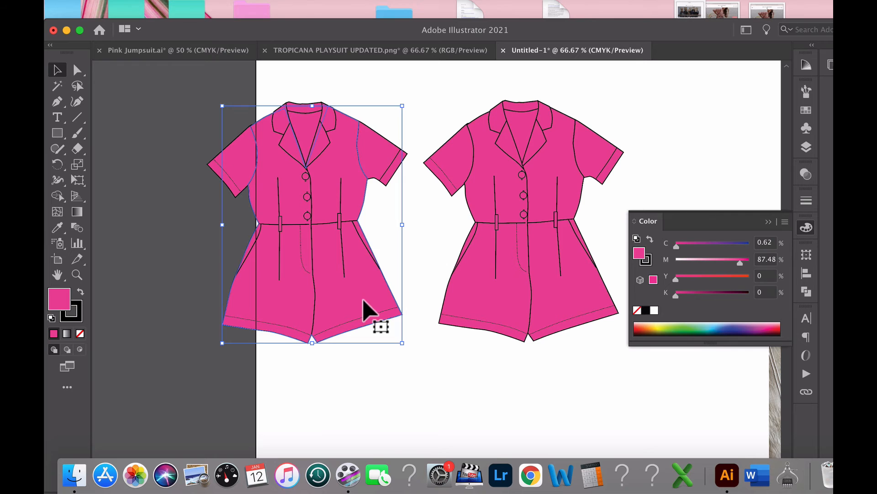
pyautogui.click(393, 385)
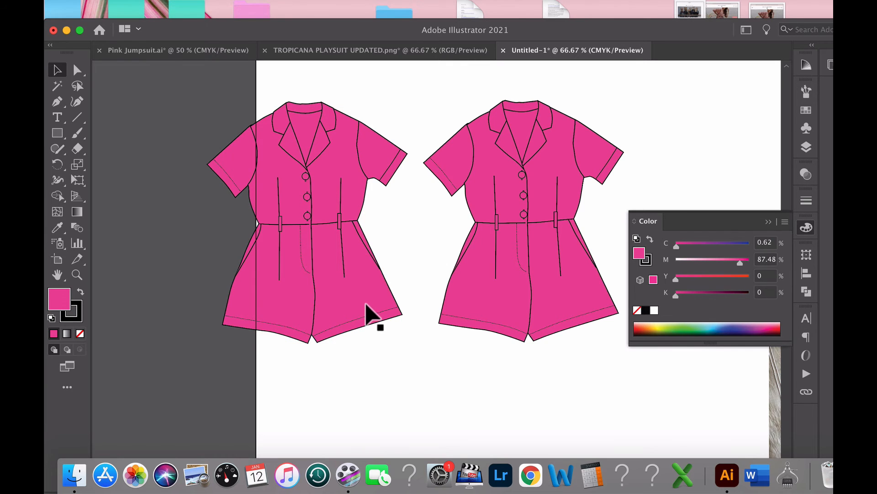
pyautogui.click(366, 304)
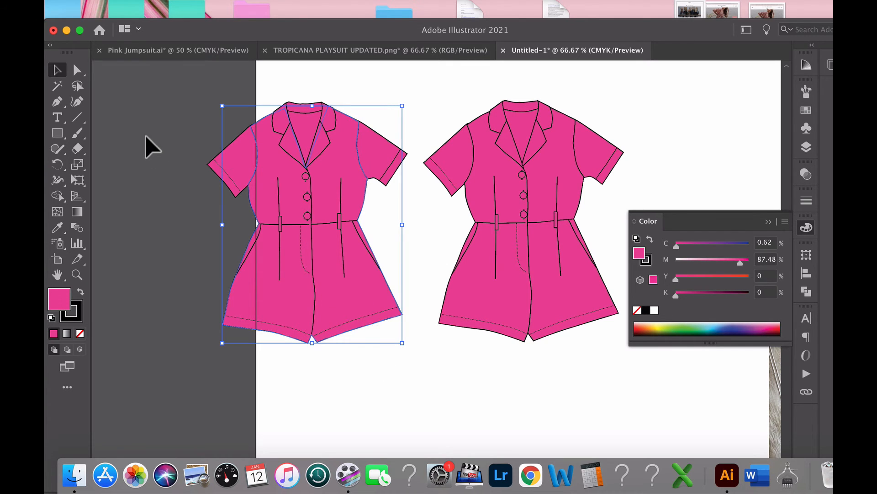
pyautogui.click(78, 72)
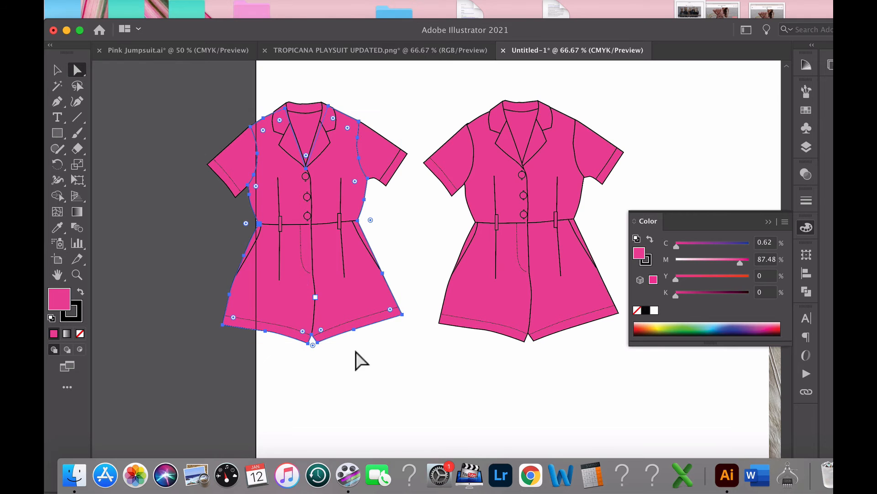
pyautogui.moveTo(364, 368); pyautogui.dragTo(369, 280)
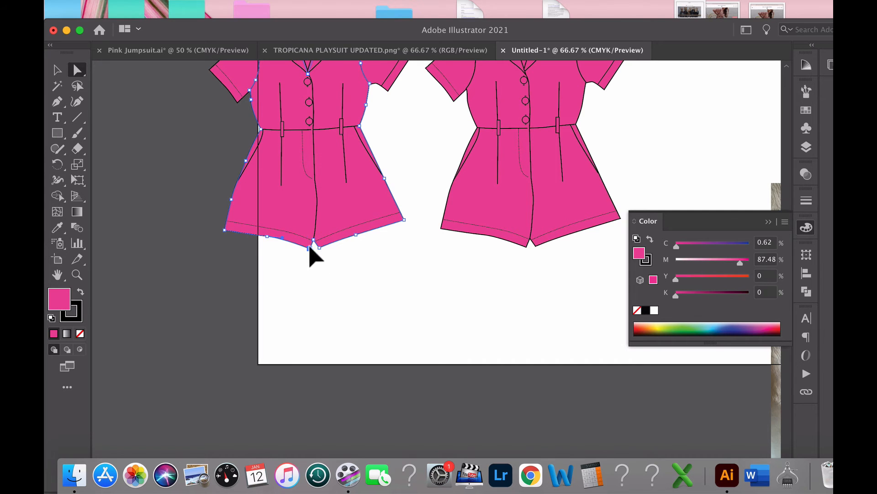
pyautogui.moveTo(309, 247); pyautogui.dragTo(247, 447)
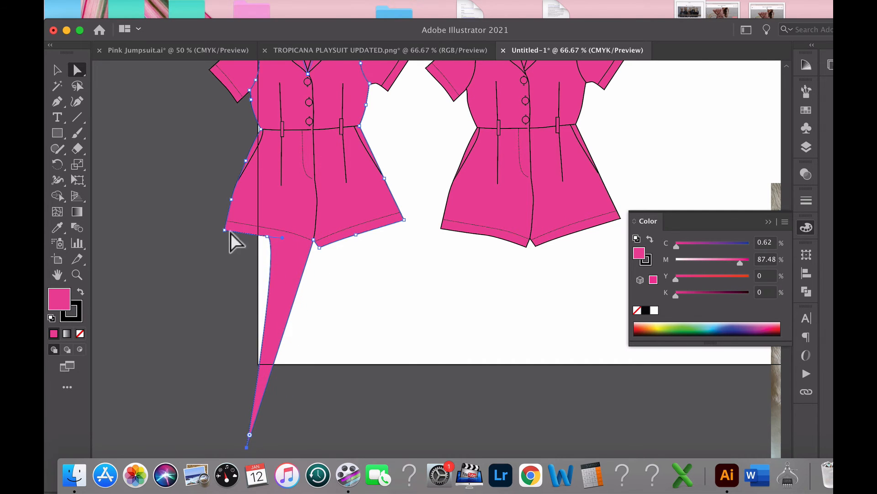
pyautogui.moveTo(268, 238); pyautogui.dragTo(216, 442)
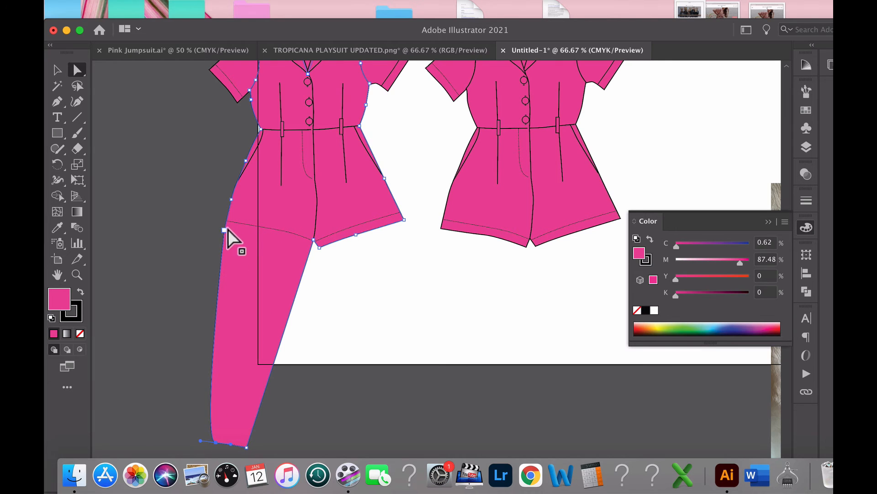
pyautogui.moveTo(224, 230); pyautogui.dragTo(172, 433)
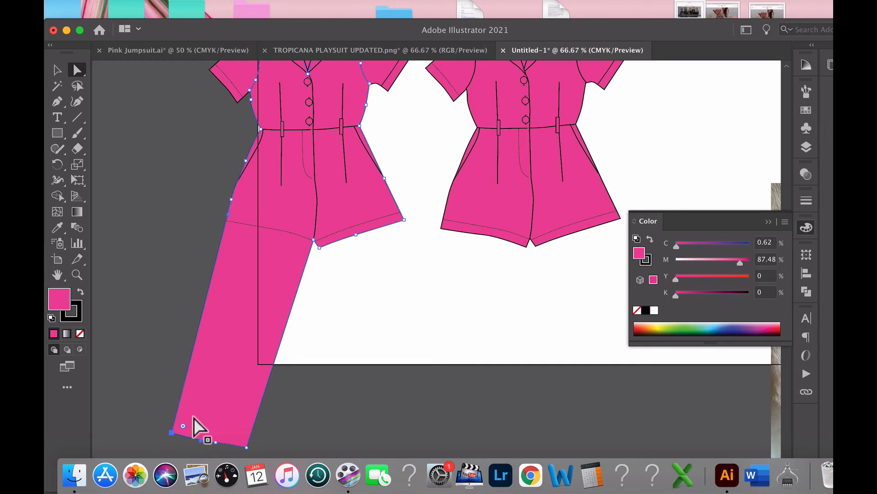
# Extend the right leg of the copy's body outline to match, moving its three hem anchor points down and outward.
pyautogui.moveTo(322, 250); pyautogui.dragTo(364, 453)
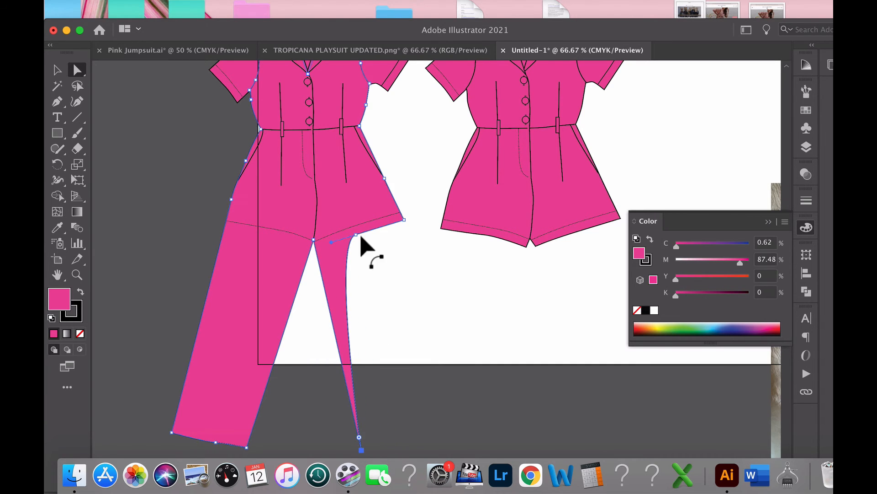
pyautogui.moveTo(358, 236); pyautogui.dragTo(406, 442)
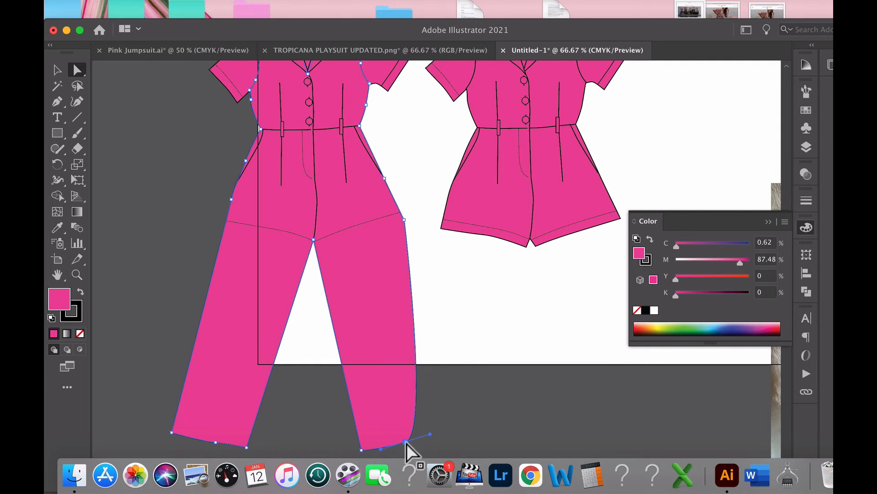
pyautogui.moveTo(404, 220); pyautogui.dragTo(449, 426)
pyautogui.click(450, 438)
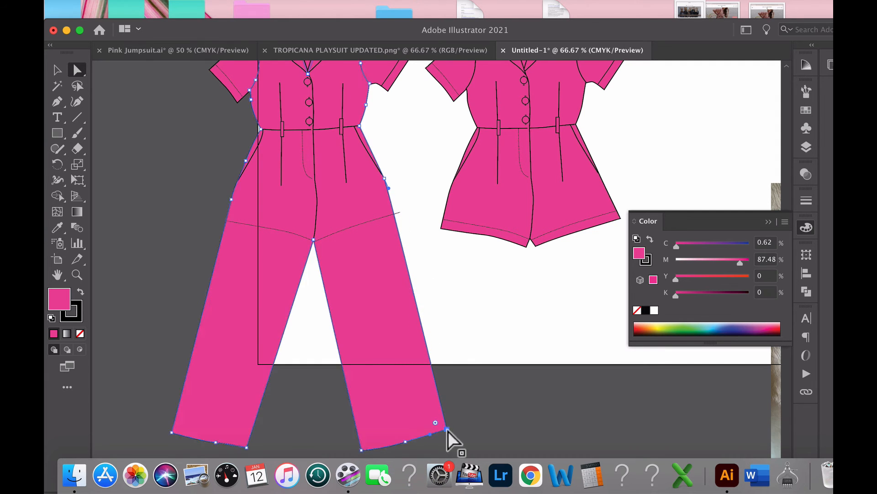
# Delete the old dashed hem stitch lines across both legs of the long-legged copy.
pyautogui.click(281, 231)
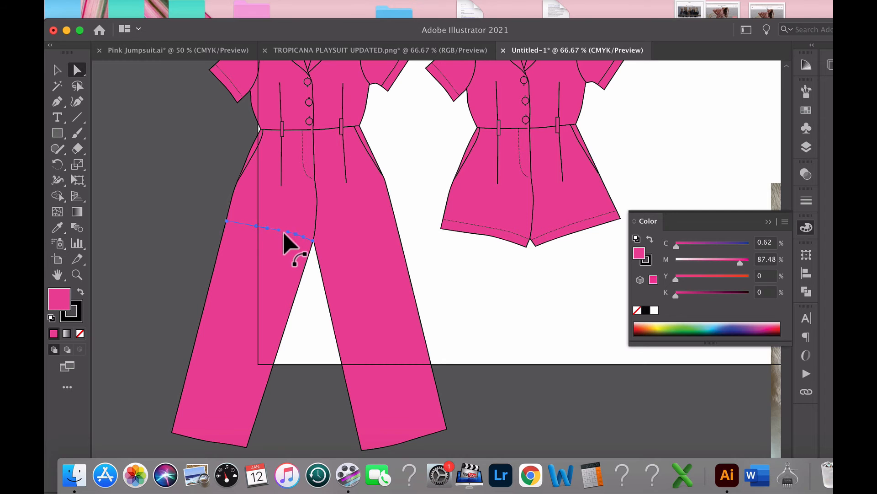
pyautogui.press('Delete')
pyautogui.keyDown('alt'); pyautogui.keyDown('super'); pyautogui.click(425, 319); pyautogui.keyUp('super'); pyautogui.keyUp('alt')
pyautogui.moveTo(436, 326); pyautogui.dragTo(395, 345)
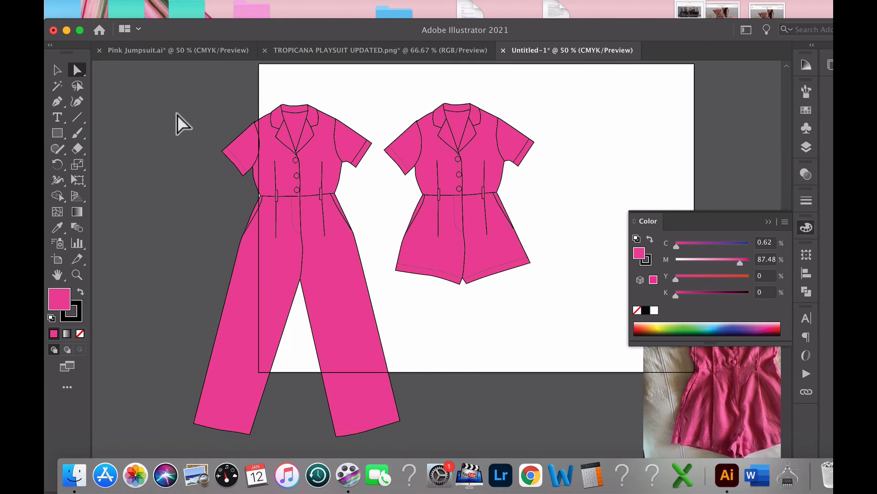
# Lengthen the copy's left sleeve into a wide long sleeve by moving its cuff anchor points outward, and remove its dashed stitch line.
pyautogui.click(241, 169)
pyautogui.keyDown('super'); pyautogui.click(301, 245); pyautogui.keyUp('super')
pyautogui.keyDown('super'); pyautogui.click(431, 212); pyautogui.keyUp('super')
pyautogui.keyDown('super'); pyautogui.click(443, 213); pyautogui.keyUp('super')
pyautogui.moveTo(270, 302); pyautogui.dragTo(159, 428)
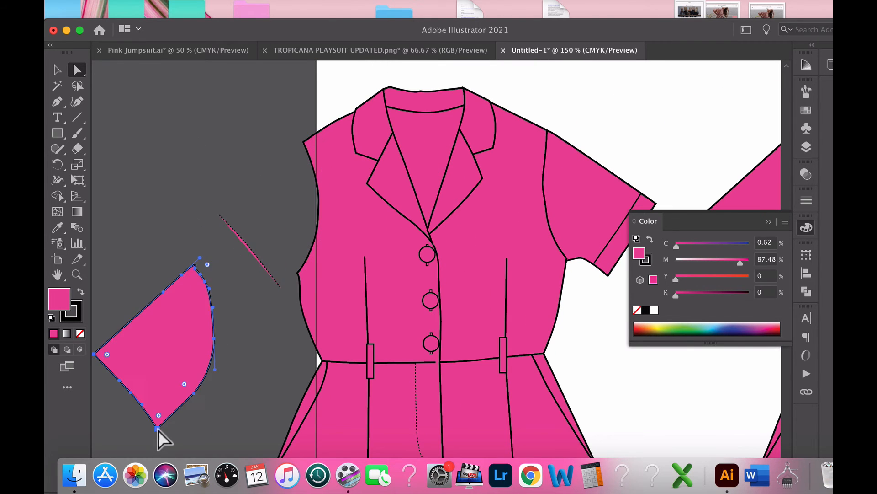
pyautogui.press('super+z')
pyautogui.click(270, 302)
pyautogui.moveTo(269, 302); pyautogui.dragTo(143, 439)
pyautogui.moveTo(243, 265); pyautogui.dragTo(121, 416)
pyautogui.moveTo(206, 227); pyautogui.dragTo(145, 307)
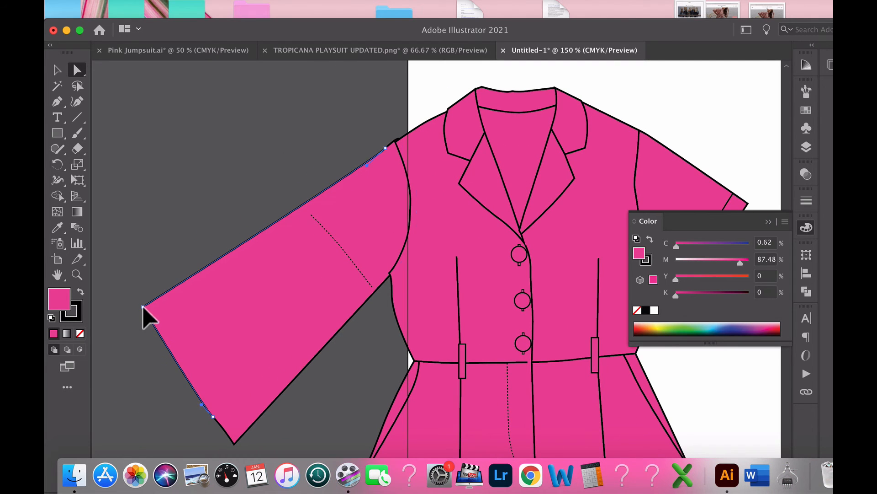
pyautogui.click(358, 273)
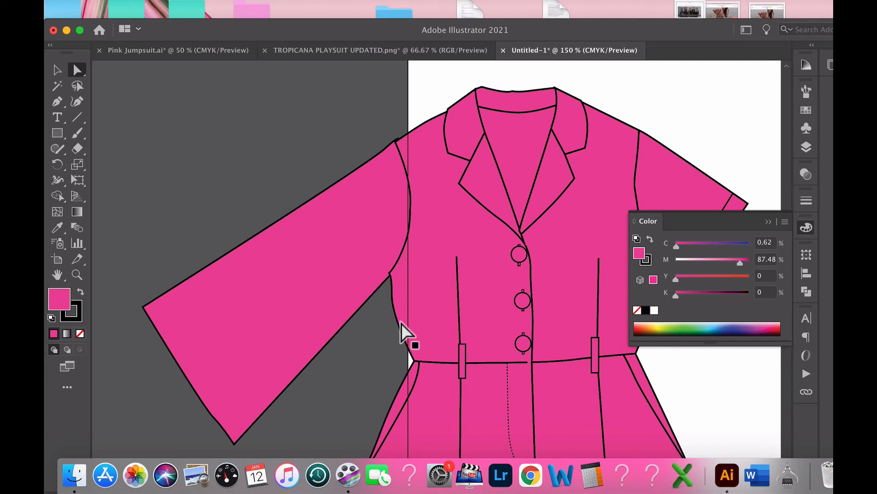
pyautogui.keyDown('alt'); pyautogui.keyDown('super'); pyautogui.click(346, 356); pyautogui.keyUp('super'); pyautogui.keyUp('alt')
pyautogui.keyDown('alt'); pyautogui.keyDown('super'); pyautogui.click(404, 341); pyautogui.keyUp('super'); pyautogui.keyUp('alt')
pyautogui.moveTo(416, 273); pyautogui.dragTo(264, 239)
pyautogui.keyDown('alt'); pyautogui.keyDown('super'); pyautogui.click(573, 323); pyautogui.keyUp('super'); pyautogui.keyUp('alt')
pyautogui.moveTo(510, 231); pyautogui.dragTo(460, 262)
pyautogui.moveTo(308, 91); pyautogui.dragTo(436, 294)
pyautogui.press('v')
pyautogui.moveTo(327, 225); pyautogui.dragTo(516, 260)
pyautogui.press('super+z')
pyautogui.click(325, 108)
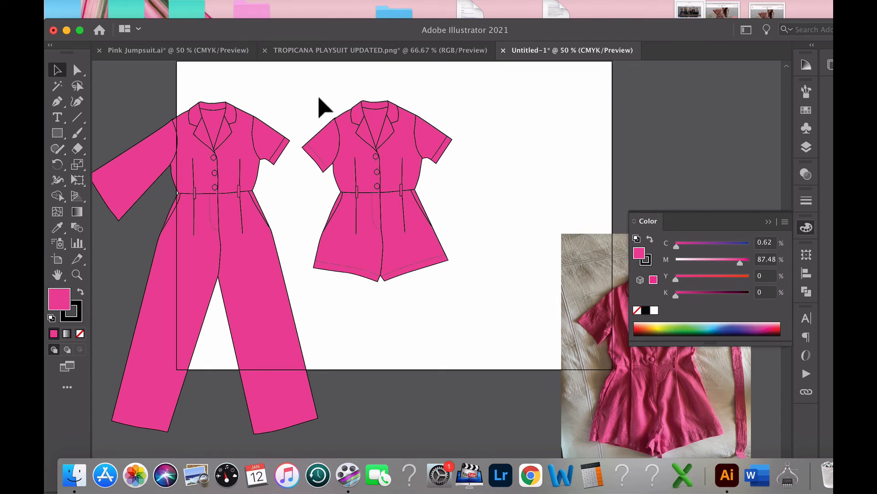
# Move the complete short playsuit farther right, away from the long-legged copy, group its parts, and deselect it.
pyautogui.moveTo(411, 276); pyautogui.dragTo(412, 275)
pyautogui.moveTo(307, 88); pyautogui.dragTo(461, 284)
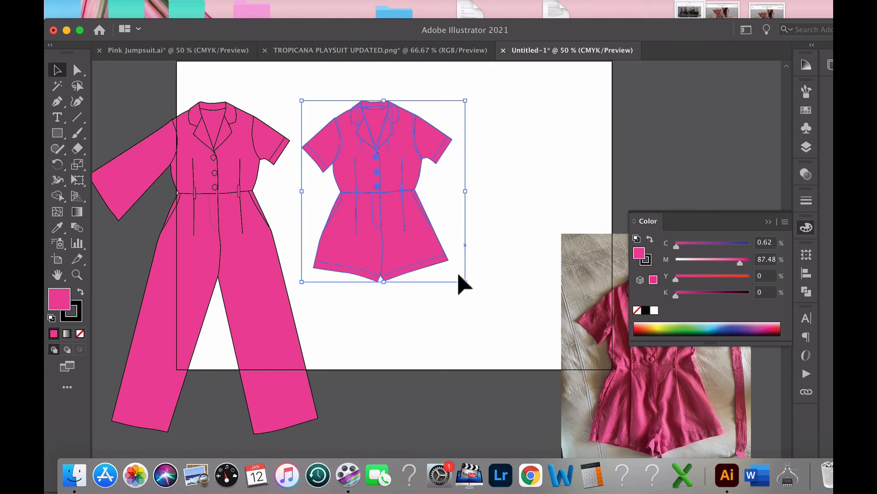
pyautogui.moveTo(427, 251); pyautogui.dragTo(532, 269)
pyautogui.press('super+g')
pyautogui.click(329, 178)
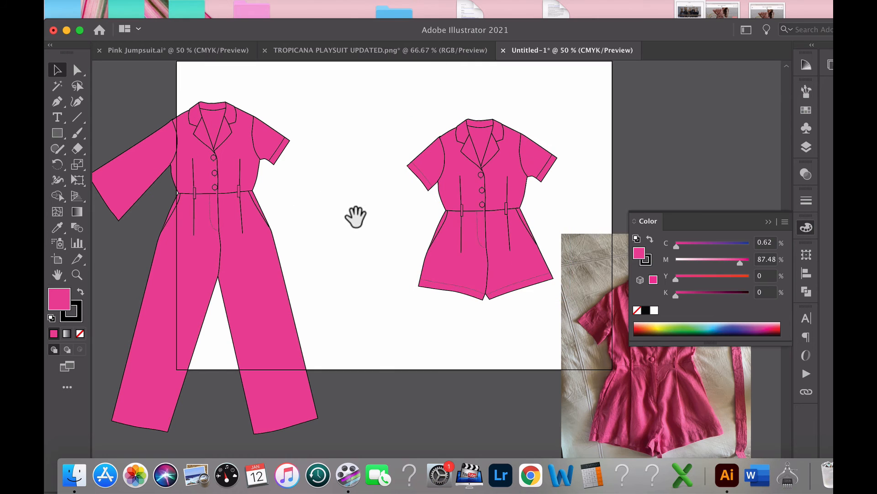
# Lengthen the copy's right sleeve into a matching wide long sleeve by moving its cuff anchor points outward, and remove its dashed stitch line.
pyautogui.click(268, 142)
pyautogui.click(77, 73)
pyautogui.keyDown('super'); pyautogui.click(446, 286); pyautogui.keyUp('super')
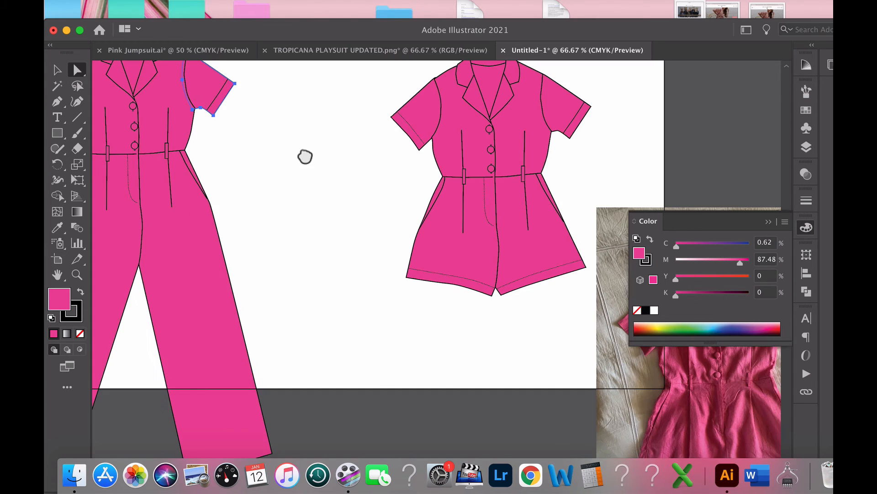
pyautogui.moveTo(305, 156); pyautogui.dragTo(446, 185)
pyautogui.moveTo(367, 110); pyautogui.dragTo(461, 177)
pyautogui.press('super+z')
pyautogui.moveTo(362, 154); pyautogui.dragTo(392, 218)
pyautogui.moveTo(459, 176)
pyautogui.mouseDown()
pyautogui.moveTo(451, 167)
pyautogui.moveTo(462, 160)
pyautogui.mouseUp()
pyautogui.click(476, 212)
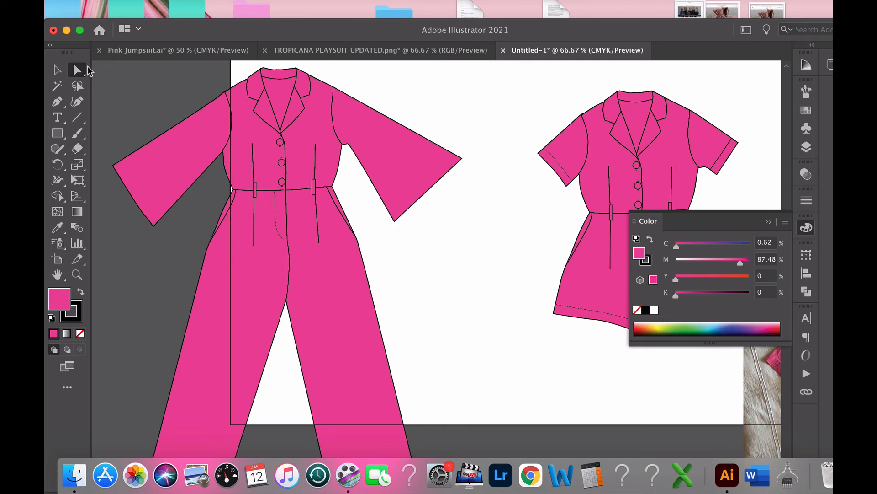
# Slim the left leg of the long-legged copy by moving its hip and outer hem anchor points inward.
pyautogui.moveTo(437, 280); pyautogui.dragTo(471, 284)
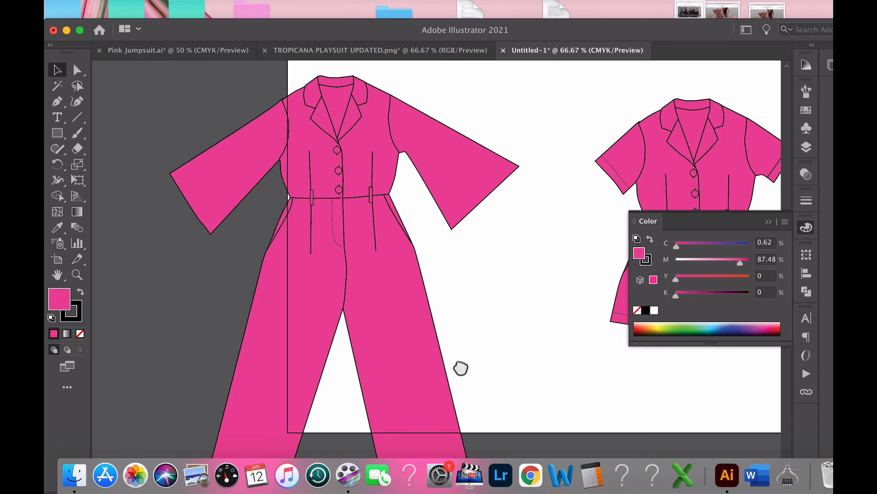
pyautogui.moveTo(460, 366); pyautogui.dragTo(446, 275)
pyautogui.click(262, 250)
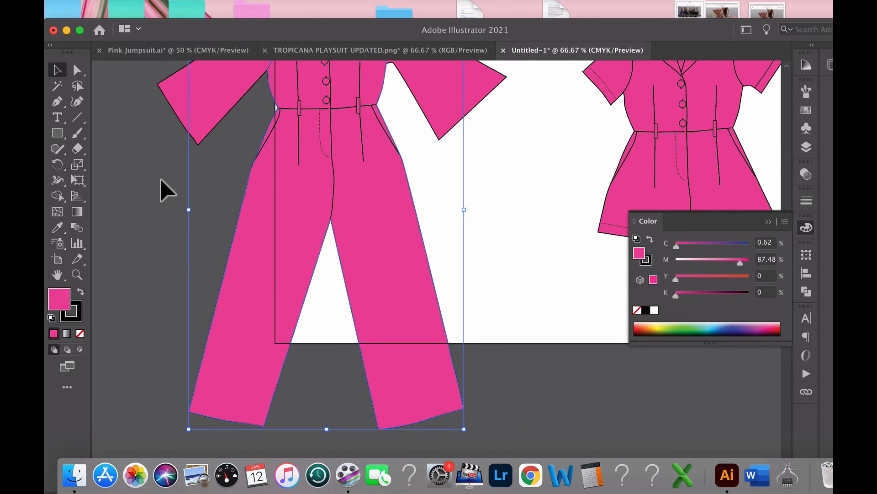
pyautogui.click(77, 71)
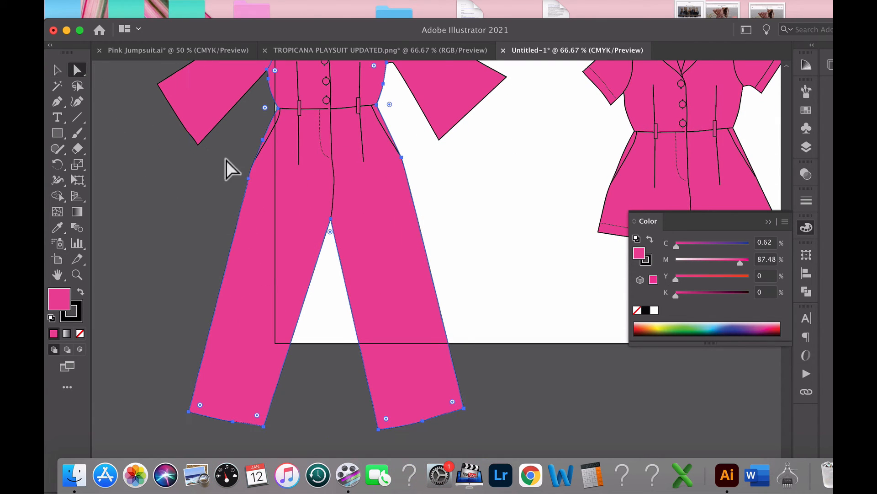
pyautogui.click(249, 178)
pyautogui.press('Right')
pyautogui.press('Right')
pyautogui.press('Right')
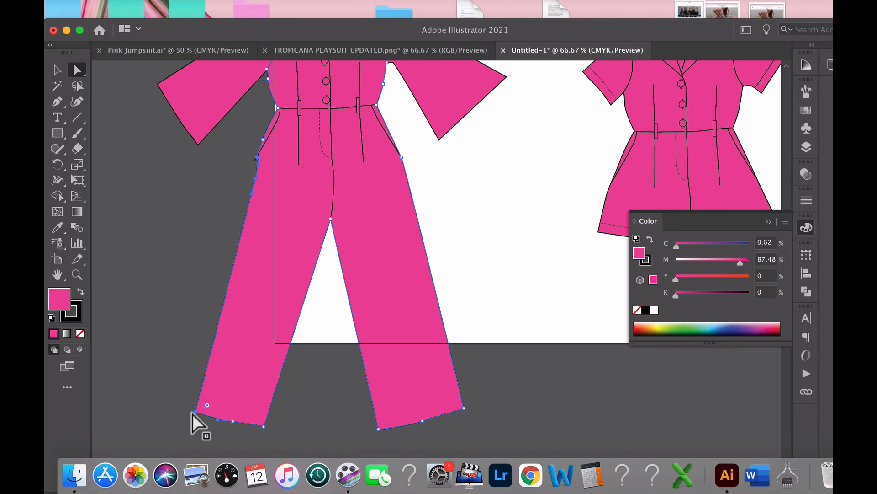
# Slim the right leg of the long-legged copy by nudging its hip and outer hem anchor points inward, and deselect the outline.
pyautogui.click(401, 159)
pyautogui.press('Left')
pyautogui.press('Left')
pyautogui.press('Left')
pyautogui.press('Left')
pyautogui.press('Left')
pyautogui.press('Left')
pyautogui.press('Left')
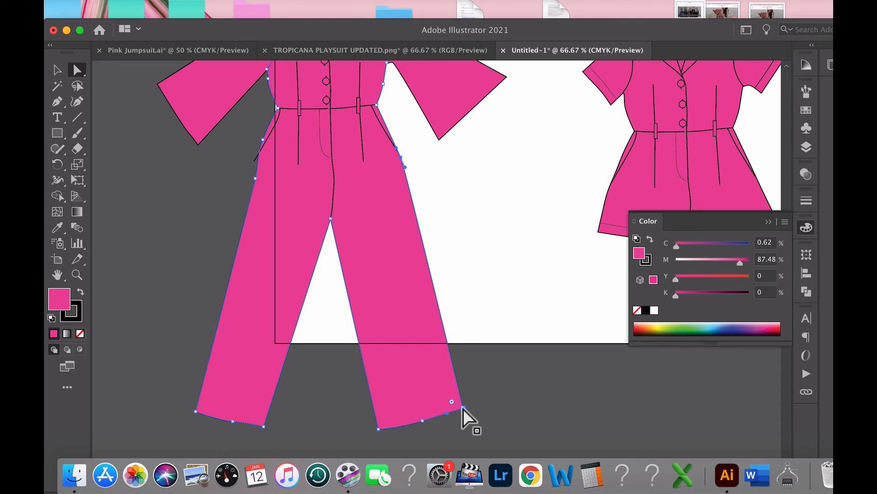
pyautogui.press('Left')
pyautogui.press('Left')
pyautogui.press('Left')
pyautogui.press('Left')
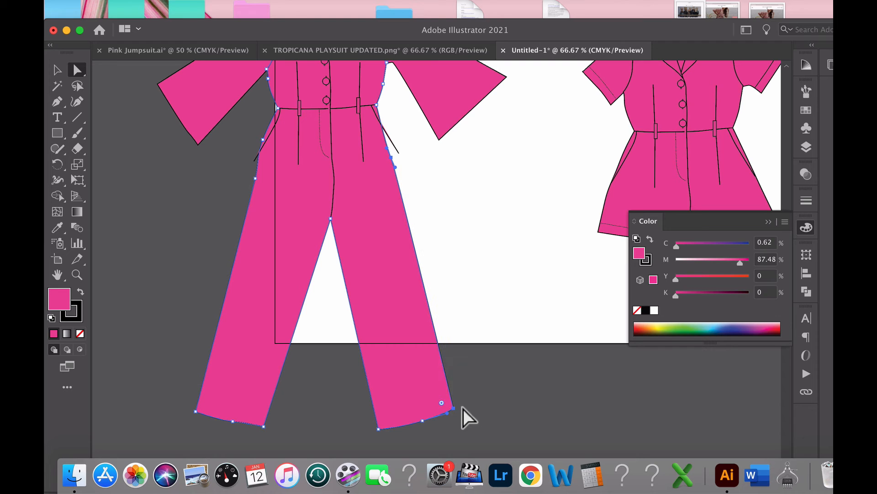
pyautogui.press('Right')
pyautogui.press('Right')
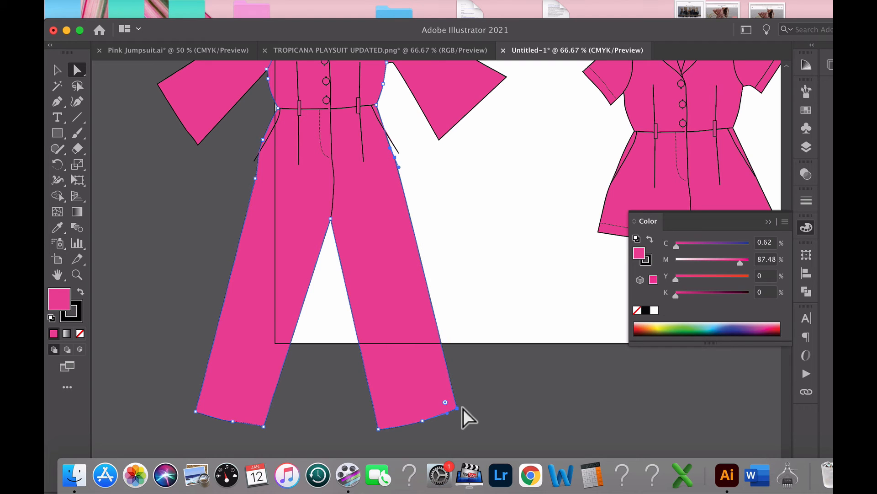
pyautogui.click(438, 242)
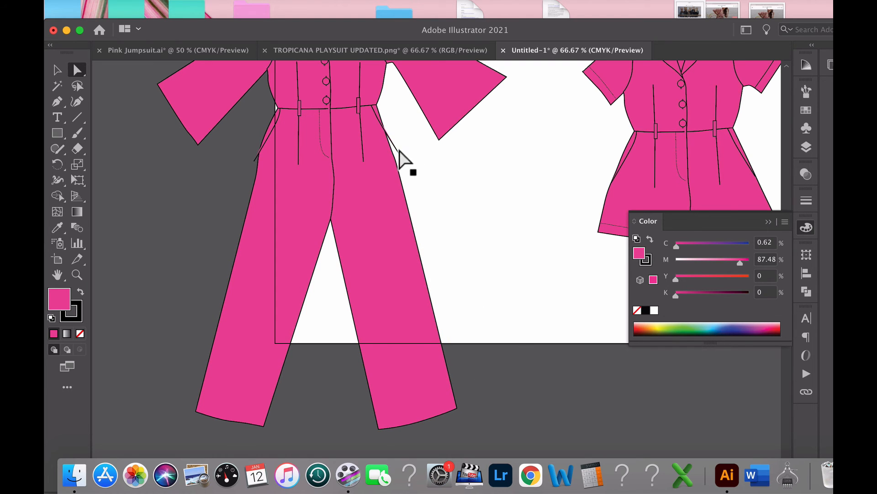
# Remove the long-legged copy's slanted pocket lines and scale the garment down so that it fits on the artboard.
pyautogui.press('super+shift+a')
pyautogui.press('super+0')
pyautogui.moveTo(435, 249); pyautogui.dragTo(421, 298)
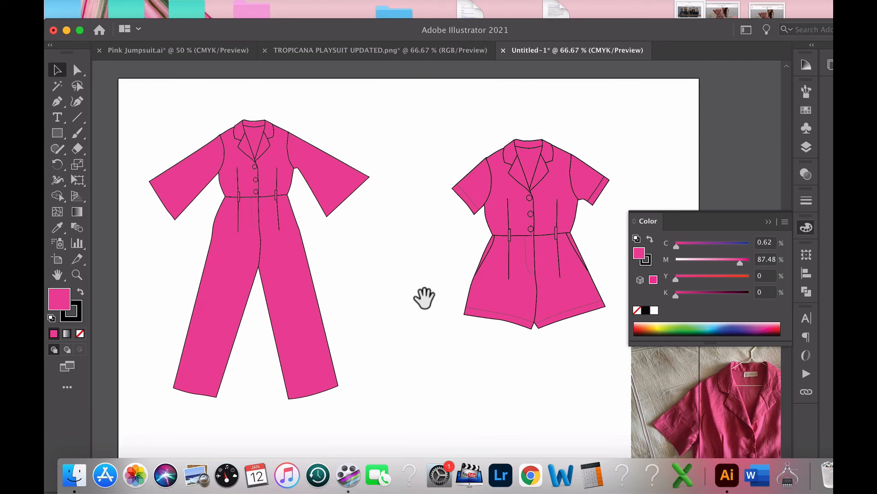
pyautogui.click(404, 273)
# Delete both lapels, the collar band and the inner neck piece from the long-legged jumpsuit, leaving an open V-neck.
pyautogui.moveTo(351, 199); pyautogui.dragTo(384, 234)
pyautogui.click(299, 209)
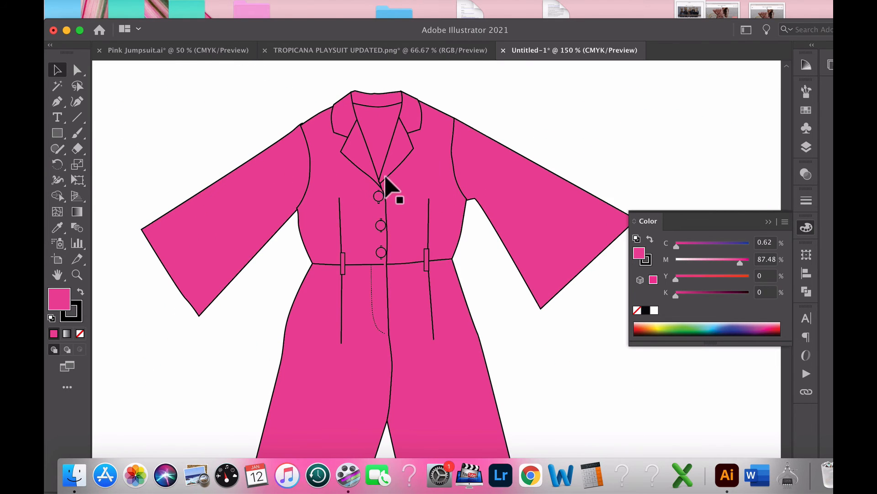
pyautogui.click(358, 158)
pyautogui.press('Delete')
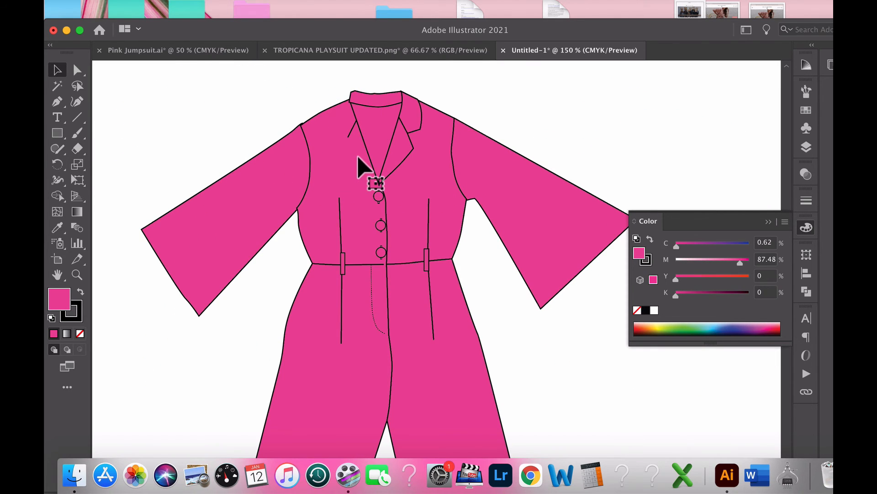
pyautogui.click(401, 157)
pyautogui.press('Delete')
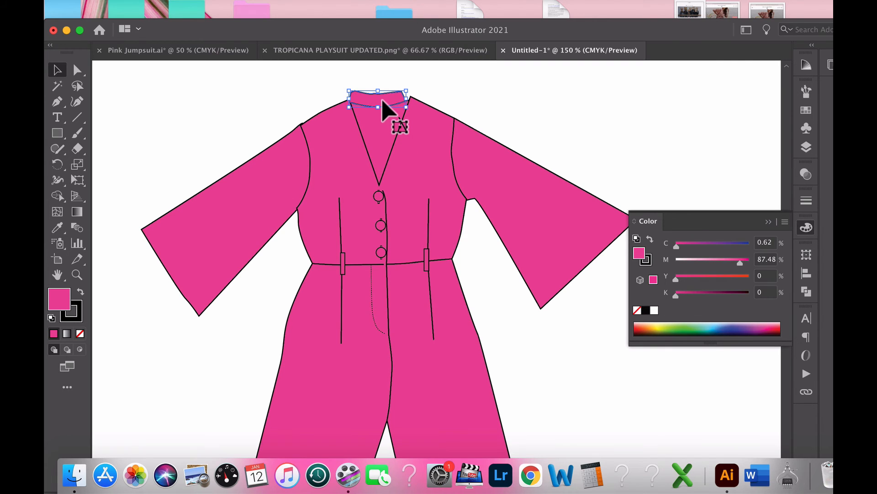
pyautogui.press('Delete')
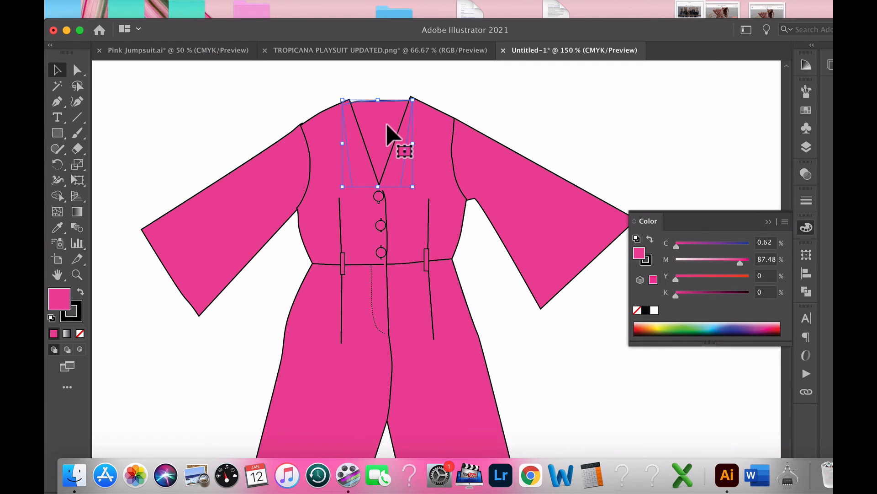
pyautogui.press('Delete')
pyautogui.keyDown('alt'); pyautogui.keyDown('super'); pyautogui.click(456, 244); pyautogui.keyUp('super'); pyautogui.keyUp('alt')
pyautogui.keyDown('alt'); pyautogui.keyDown('super'); pyautogui.click(453, 246); pyautogui.keyUp('super'); pyautogui.keyUp('alt')
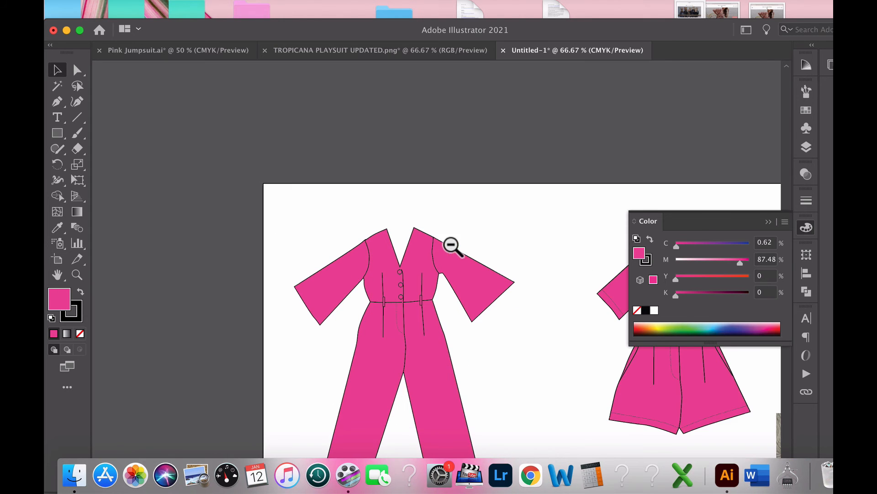
pyautogui.moveTo(496, 248); pyautogui.dragTo(393, 122)
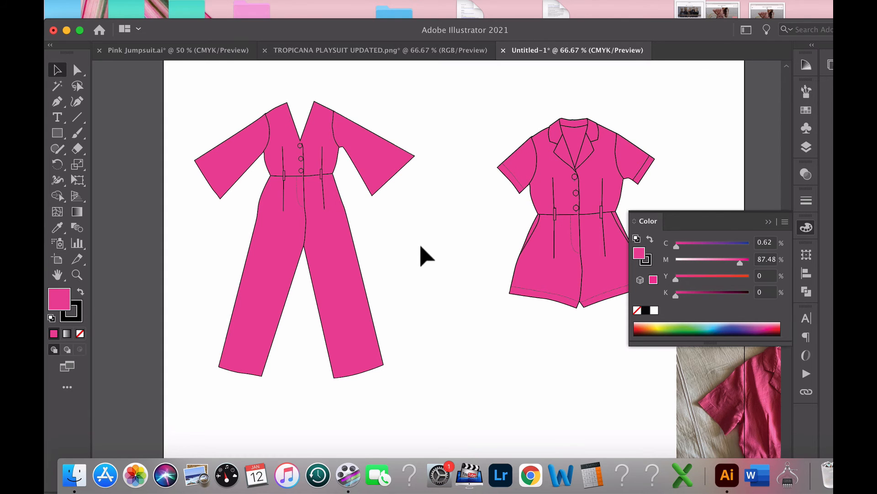
# Duplicate the complete V-neck jumpsuit and place the duplicate beside the original, off the artboard's left edge.
pyautogui.keyDown('super'); pyautogui.click(369, 203); pyautogui.keyUp('super')
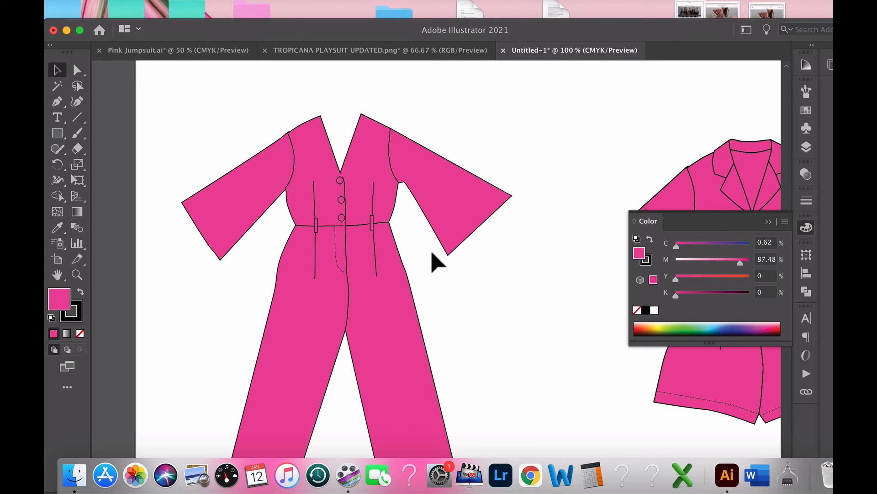
pyautogui.keyDown('alt'); pyautogui.keyDown('super'); pyautogui.click(479, 297); pyautogui.keyUp('super'); pyautogui.keyUp('alt')
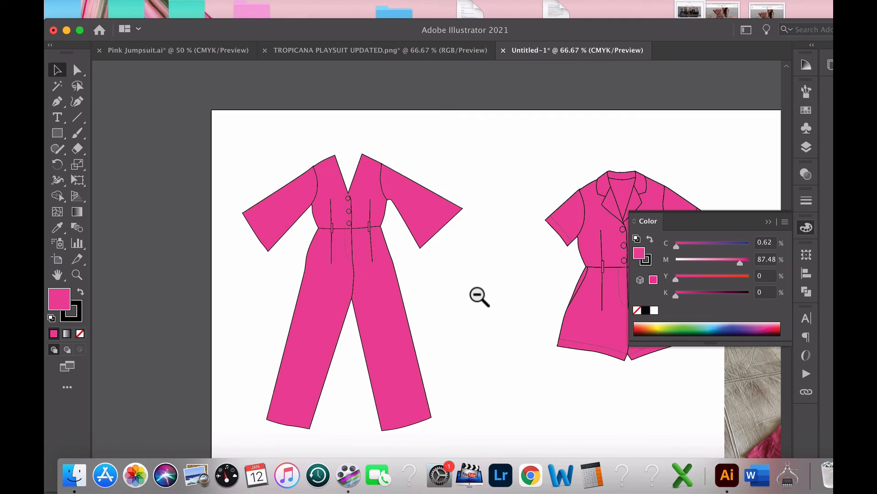
pyautogui.keyDown('alt'); pyautogui.keyDown('super'); pyautogui.click(478, 298); pyautogui.keyUp('super'); pyautogui.keyUp('alt')
pyautogui.moveTo(234, 145); pyautogui.dragTo(437, 413)
pyautogui.press('super+c')
pyautogui.press('super+v')
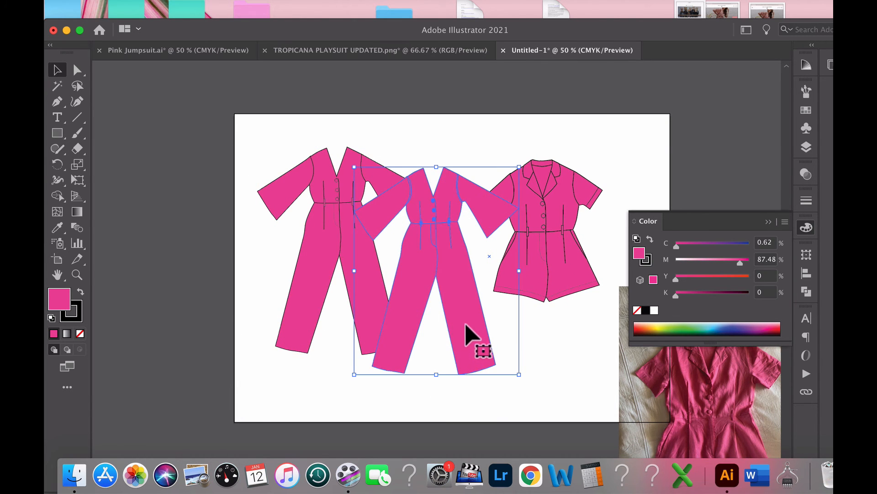
pyautogui.moveTo(470, 337); pyautogui.dragTo(196, 314)
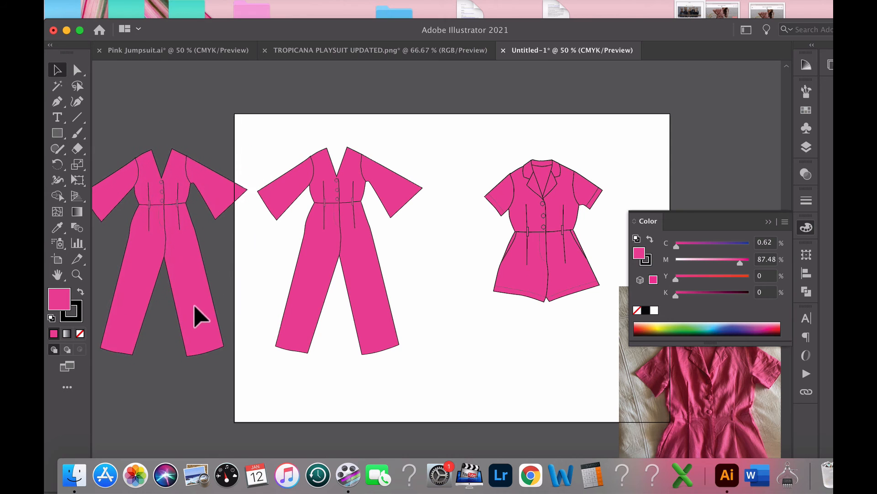
pyautogui.click(420, 294)
pyautogui.moveTo(407, 251); pyautogui.dragTo(521, 251)
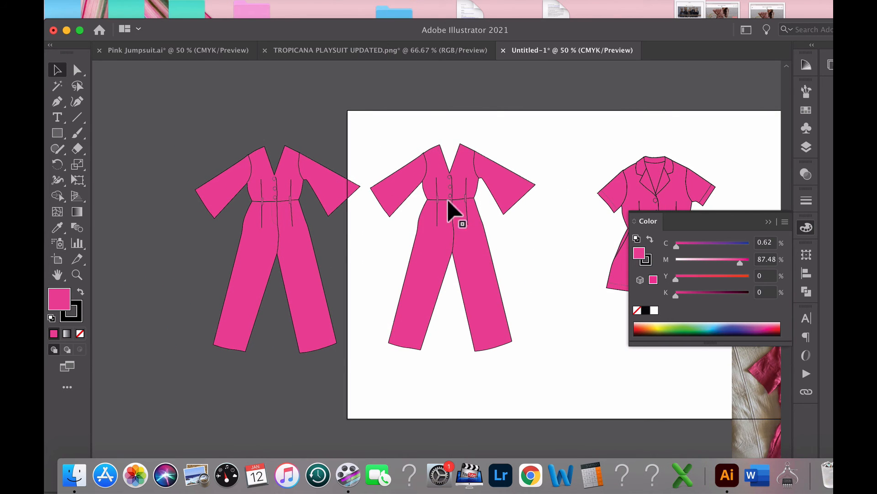
# Delete the three front buttons and their buttonholes from the duplicate jumpsuit.
pyautogui.click(318, 247)
pyautogui.click(489, 232)
pyautogui.click(400, 297)
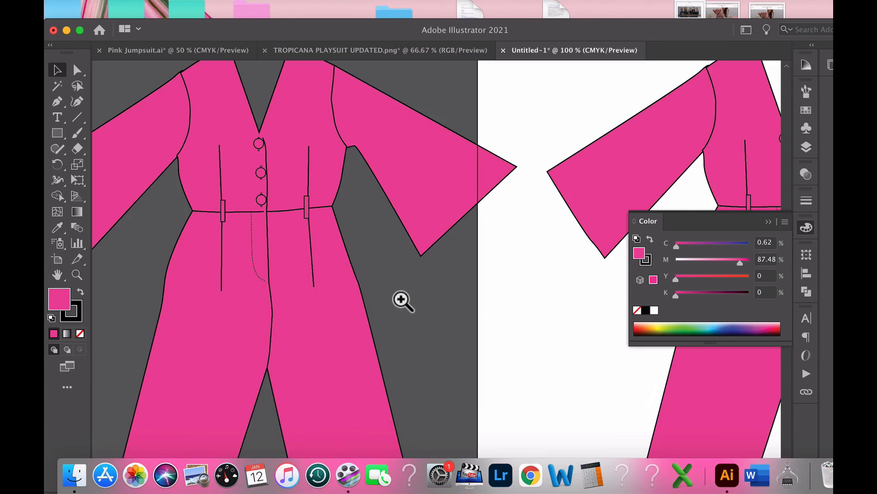
pyautogui.click(349, 219)
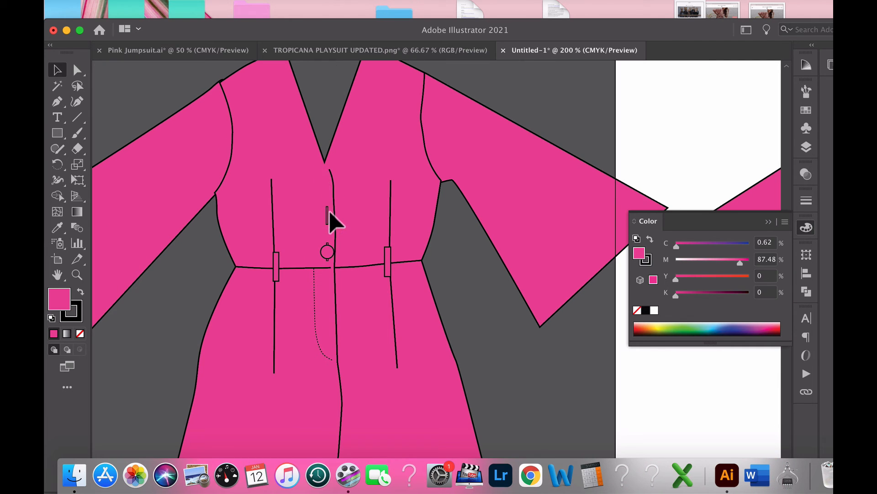
pyautogui.click(328, 249)
pyautogui.press('Delete')
# Remove the part of the duplicate's centre front line above the waist seam, keeping the trouser section, and deselect.
pyautogui.click(335, 206)
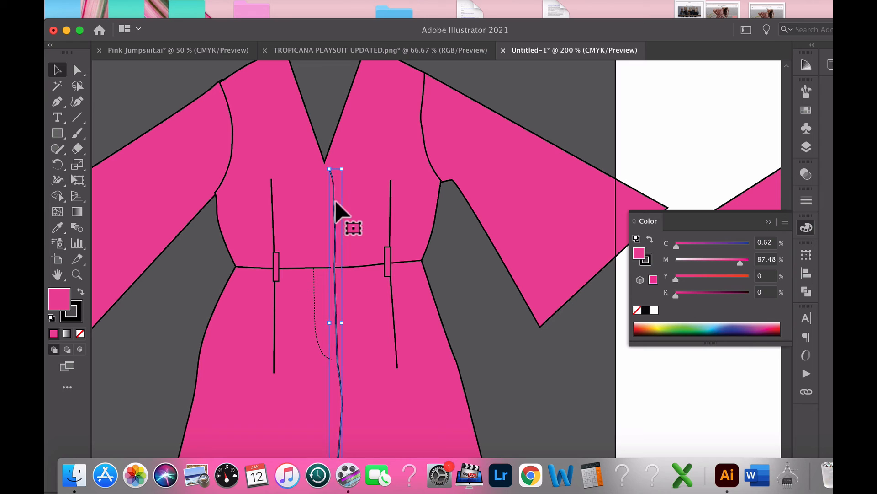
pyautogui.press('a')
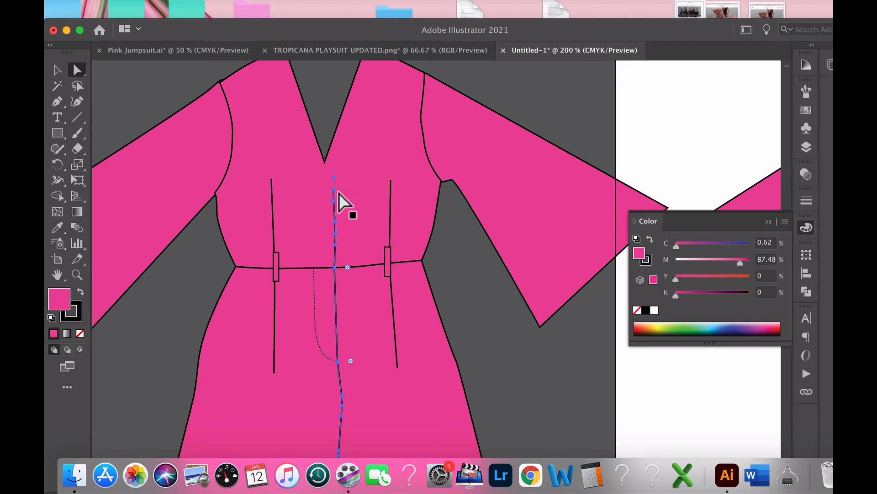
pyautogui.keyDown('alt'); pyautogui.keyDown('super'); pyautogui.click(412, 173); pyautogui.keyUp('super'); pyautogui.keyUp('alt')
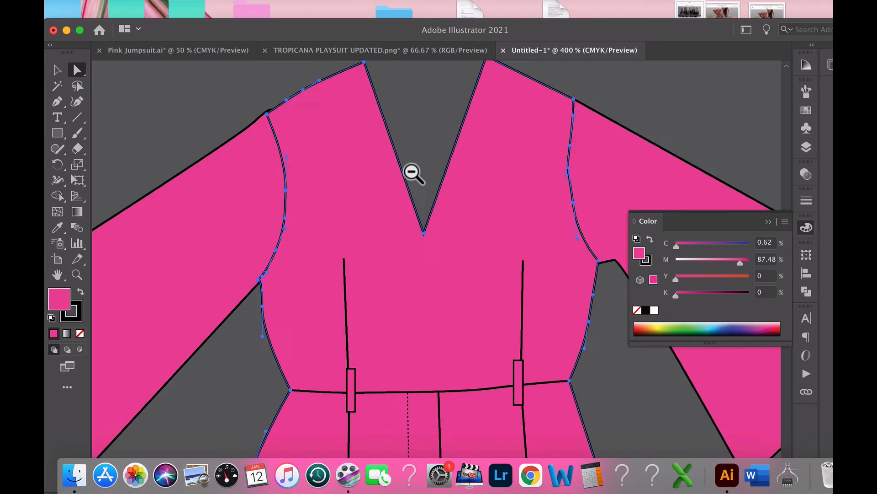
pyautogui.keyDown('alt'); pyautogui.keyDown('super'); pyautogui.click(411, 173); pyautogui.keyUp('super'); pyautogui.keyUp('alt')
pyautogui.click(448, 210)
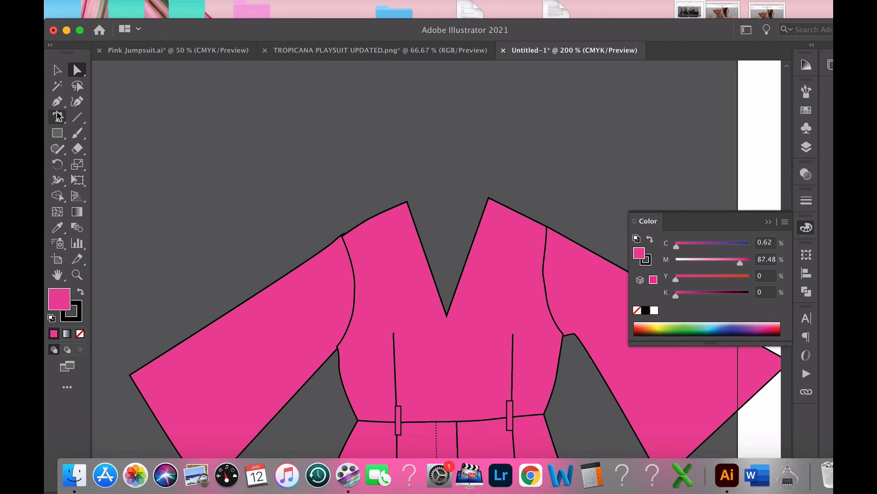
# Draw a closed, curved pink back neckband with the Pen tool between the two shoulder points of the duplicate's V-neck.
pyautogui.click(57, 101)
pyautogui.keyDown('super'); pyautogui.click(505, 206); pyautogui.keyUp('super')
pyautogui.click(308, 197)
pyautogui.moveTo(390, 212); pyautogui.dragTo(427, 206)
pyautogui.click(471, 189)
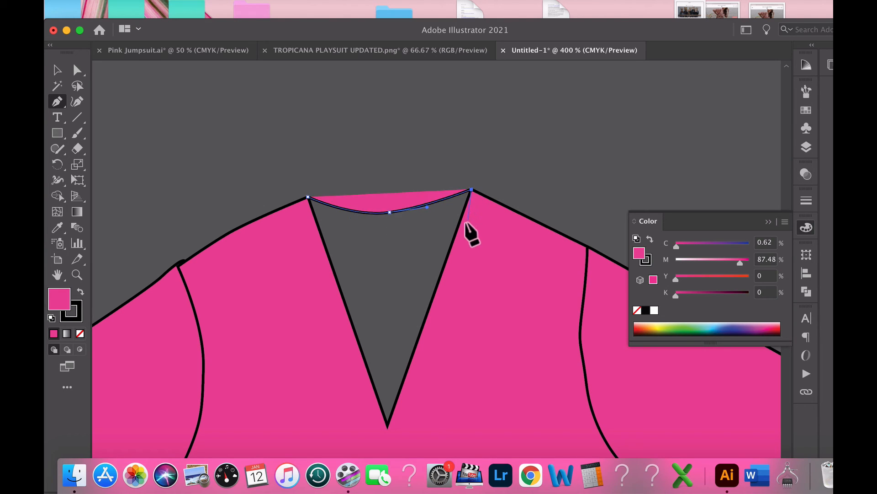
pyautogui.click(455, 234)
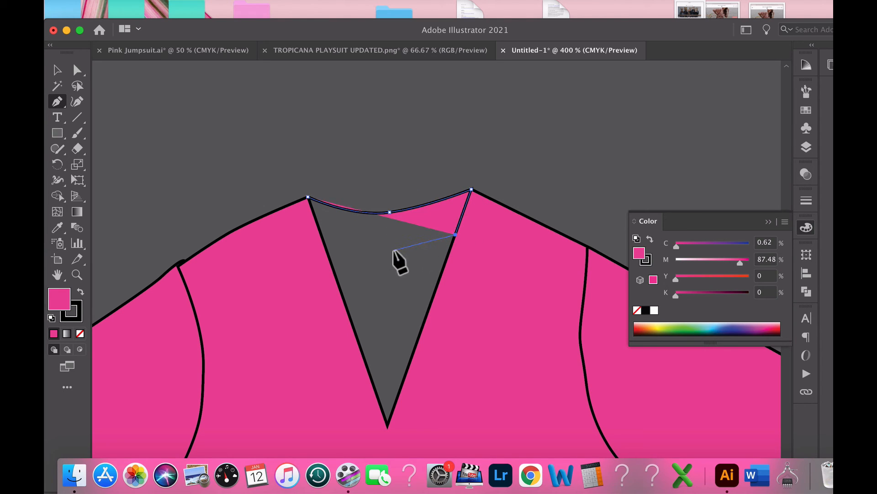
pyautogui.moveTo(394, 250); pyautogui.dragTo(368, 251)
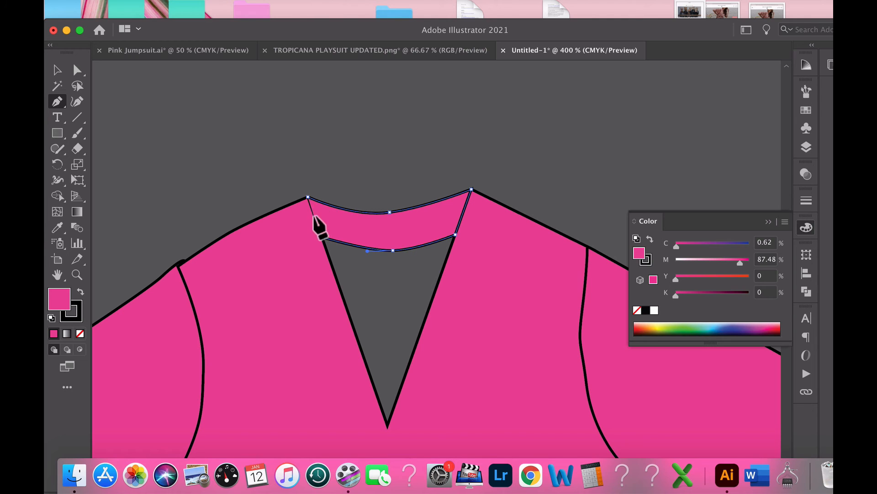
pyautogui.click(308, 197)
pyautogui.press('v')
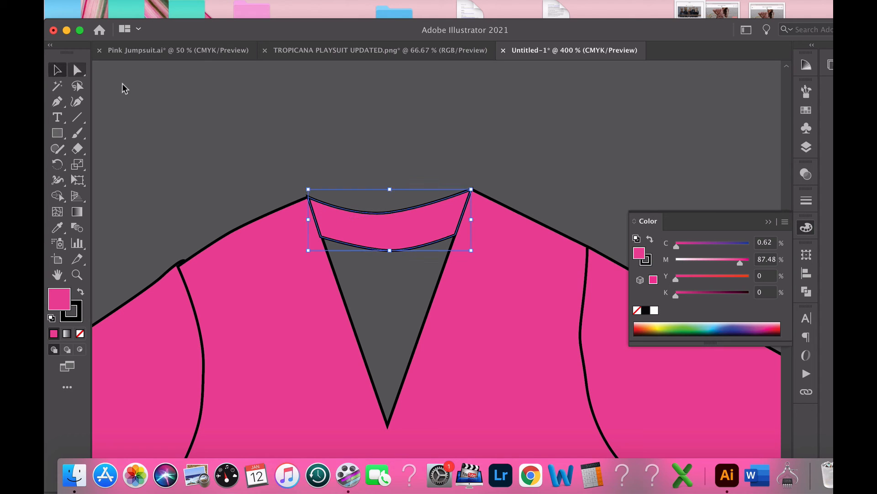
pyautogui.click(471, 295)
pyautogui.press('super+space')
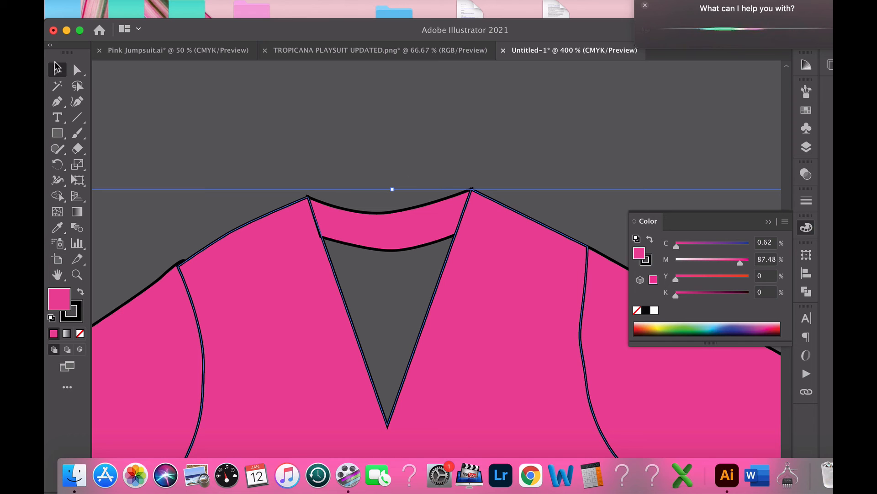
pyautogui.click(367, 139)
pyautogui.keyDown('alt'); pyautogui.keyDown('super'); pyautogui.click(528, 216); pyautogui.keyUp('super'); pyautogui.keyUp('alt')
pyautogui.keyDown('alt'); pyautogui.keyDown('super'); pyautogui.click(528, 216); pyautogui.keyUp('super'); pyautogui.keyUp('alt')
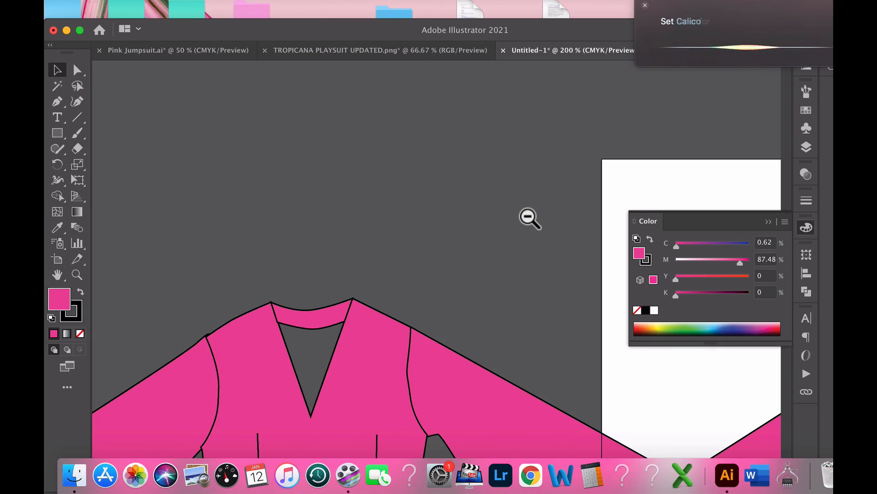
pyautogui.keyDown('alt'); pyautogui.keyDown('super'); pyautogui.click(528, 216); pyautogui.keyUp('super'); pyautogui.keyUp('alt')
pyautogui.moveTo(421, 411); pyautogui.dragTo(440, 222)
pyautogui.keyDown('alt'); pyautogui.keyDown('super'); pyautogui.click(380, 263); pyautogui.keyUp('super'); pyautogui.keyUp('alt')
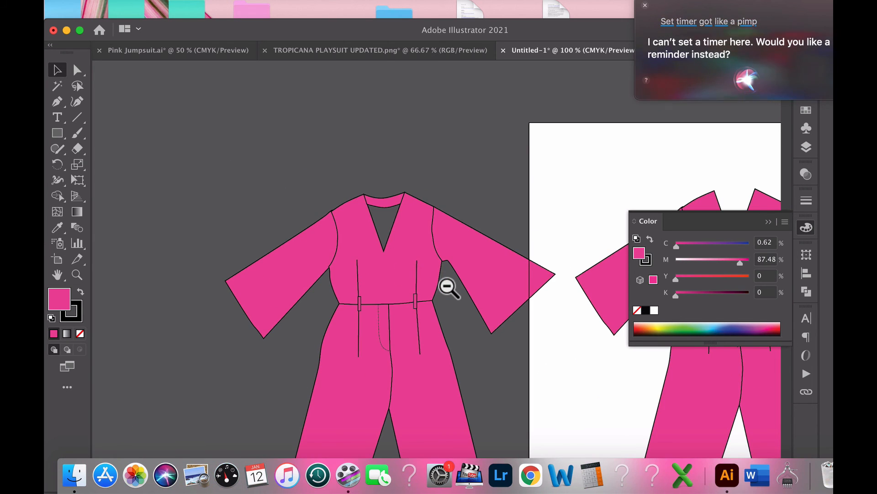
# Delete the two belt loops from the waist of the duplicate V-neck jumpsuit.
pyautogui.keyDown('alt'); pyautogui.keyDown('super'); pyautogui.click(447, 287); pyautogui.keyUp('super'); pyautogui.keyUp('alt')
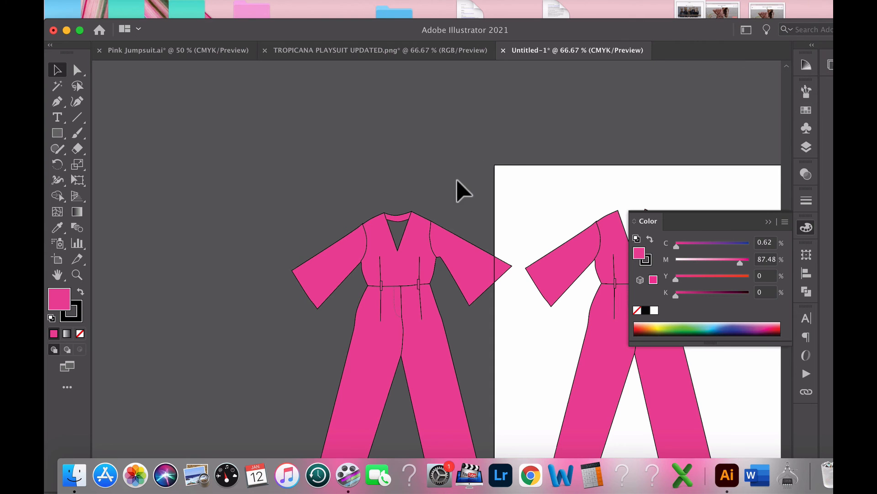
pyautogui.moveTo(458, 183); pyautogui.dragTo(313, 121)
pyautogui.keyDown('super'); pyautogui.click(329, 232); pyautogui.keyUp('super')
pyautogui.moveTo(450, 331); pyautogui.dragTo(410, 267)
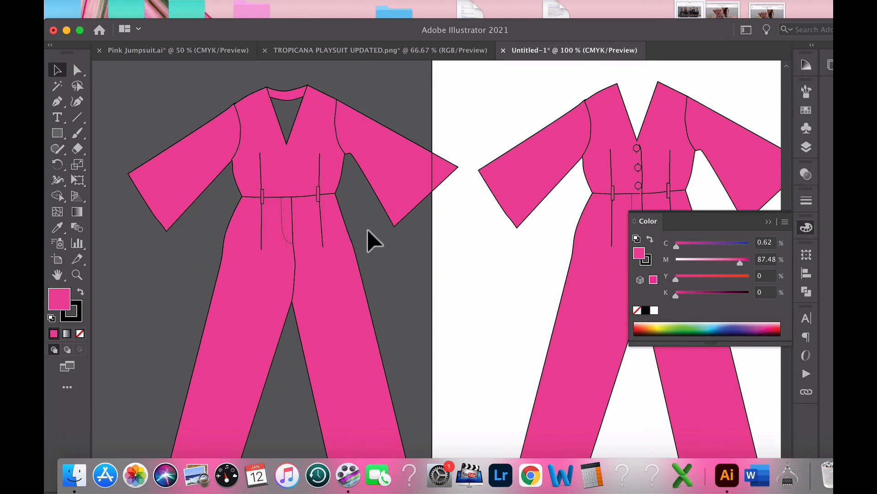
pyautogui.keyDown('super'); pyautogui.click(398, 249); pyautogui.keyUp('super')
pyautogui.keyDown('super'); pyautogui.click(415, 260); pyautogui.keyUp('super')
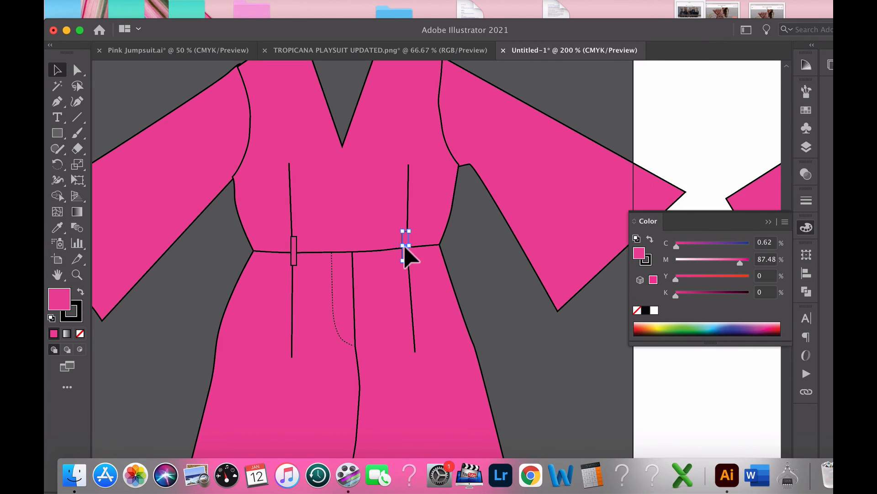
pyautogui.moveTo(405, 247); pyautogui.dragTo(293, 251)
pyautogui.click(201, 274)
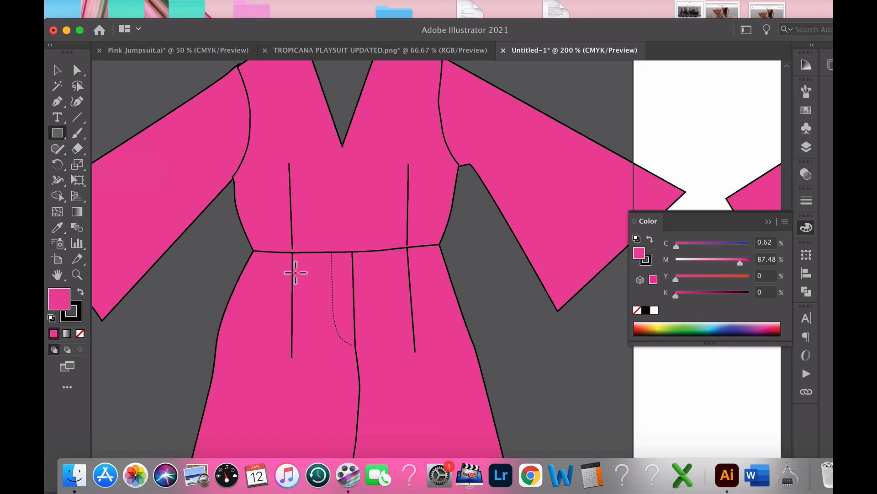
# Draw a narrow pink rectangle as a waistband across the full waist seam of the duplicate jumpsuit and deselect it.
pyautogui.moveTo(249, 242); pyautogui.dragTo(450, 265)
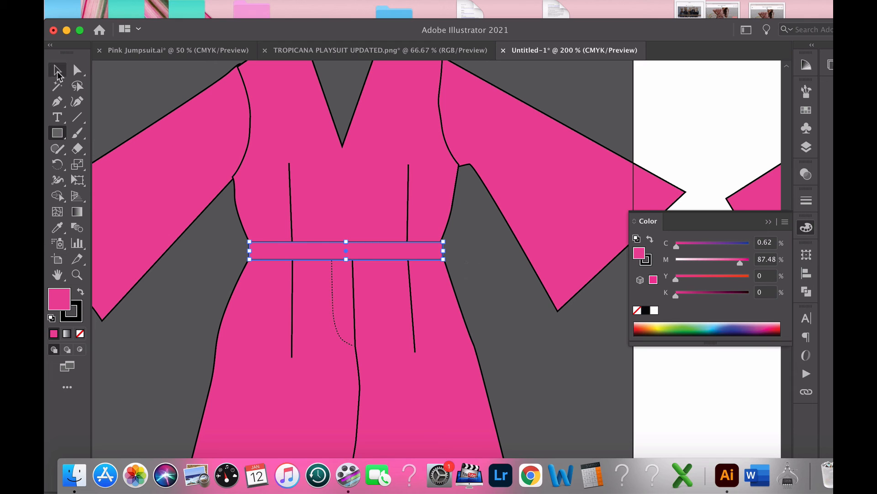
pyautogui.click(57, 73)
pyautogui.click(191, 297)
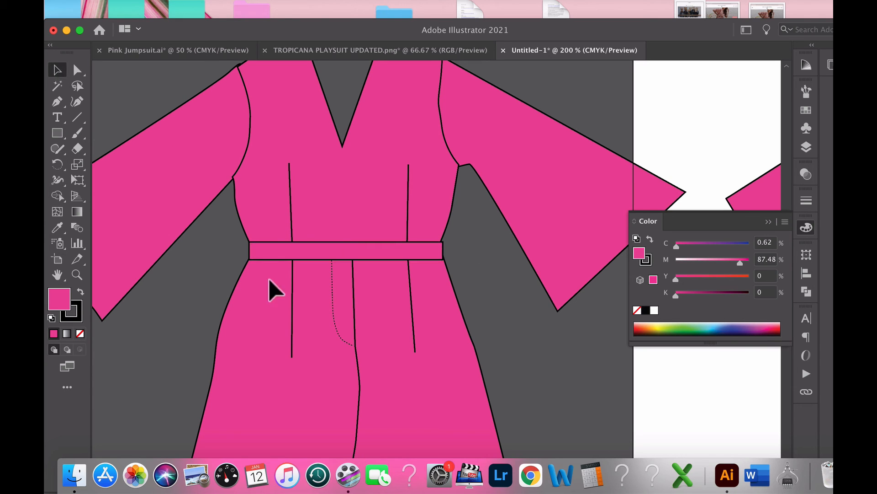
# Collapse the floating Color panel to clear the view of the jumpsuits and the original playsuit.
pyautogui.keyDown('alt'); pyautogui.keyDown('super'); pyautogui.click(435, 282); pyautogui.keyUp('super'); pyautogui.keyUp('alt')
pyautogui.keyDown('alt'); pyautogui.keyDown('super'); pyautogui.click(435, 283); pyautogui.keyUp('super'); pyautogui.keyUp('alt')
pyautogui.keyDown('alt'); pyautogui.keyDown('super'); pyautogui.click(435, 284); pyautogui.keyUp('super'); pyautogui.keyUp('alt')
pyautogui.moveTo(483, 323); pyautogui.dragTo(309, 258)
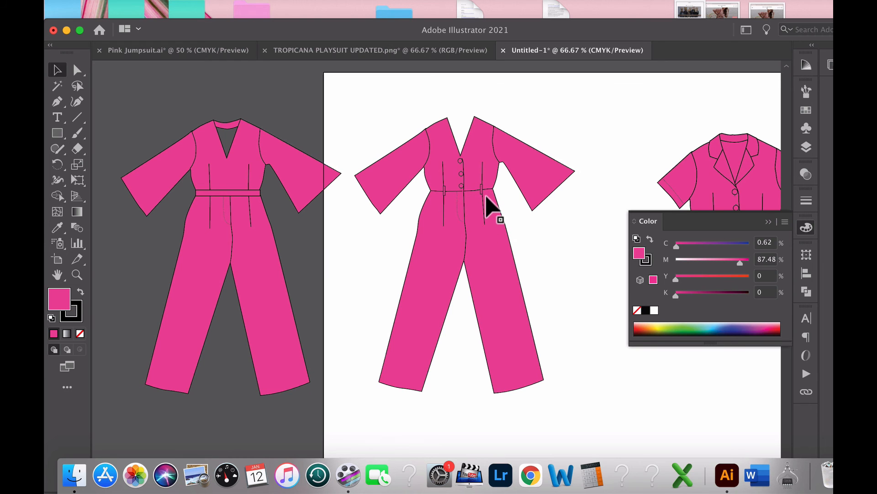
pyautogui.moveTo(346, 282); pyautogui.dragTo(344, 305)
pyautogui.moveTo(525, 293); pyautogui.dragTo(455, 310)
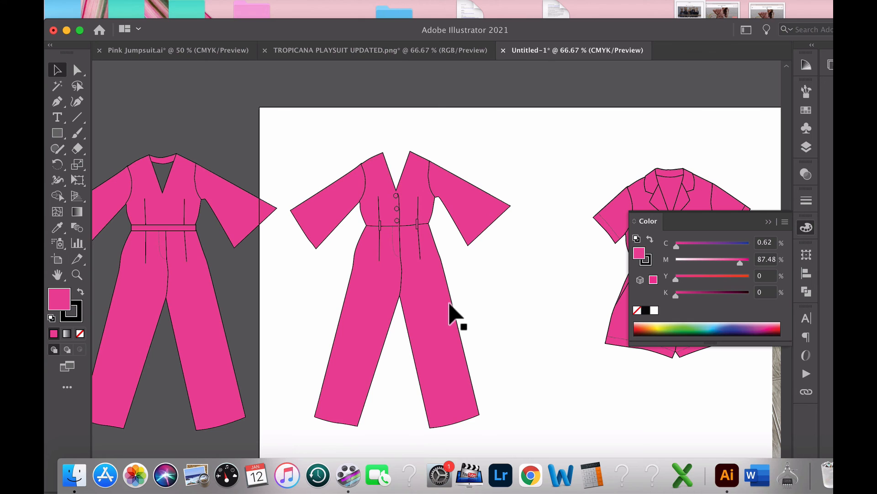
pyautogui.moveTo(526, 308); pyautogui.dragTo(468, 293)
pyautogui.click(638, 223)
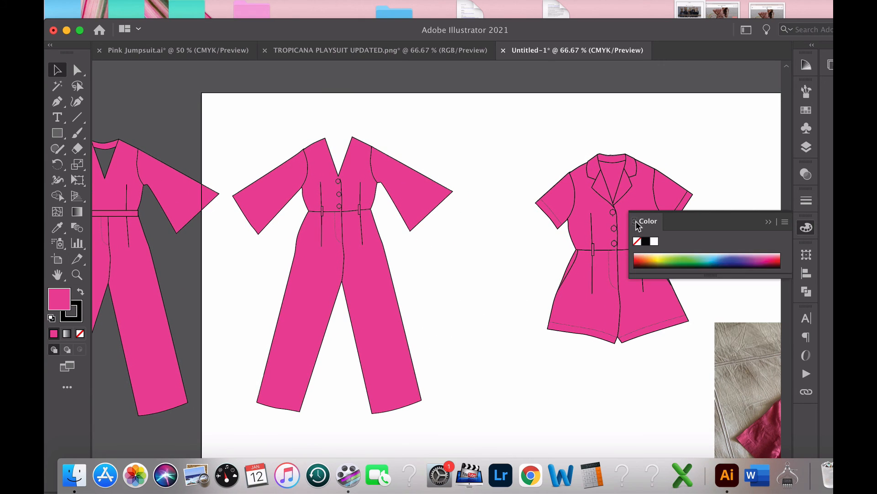
pyautogui.click(765, 223)
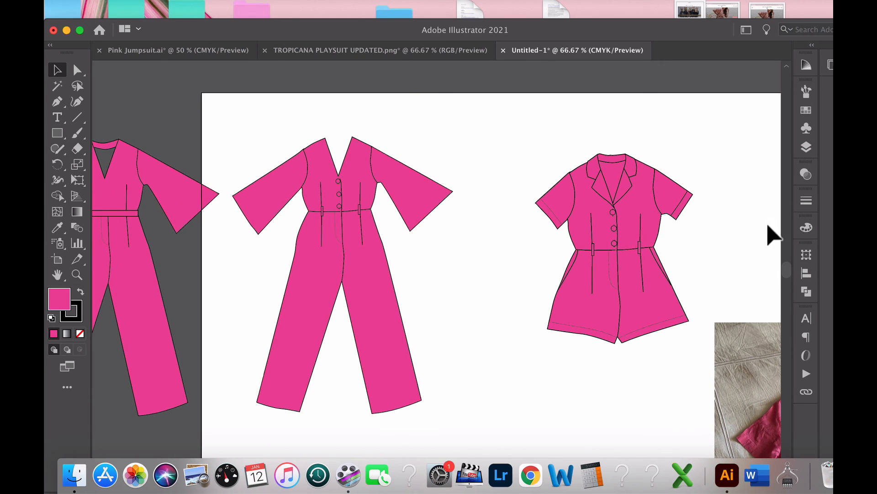
pyautogui.moveTo(646, 333); pyautogui.dragTo(582, 336)
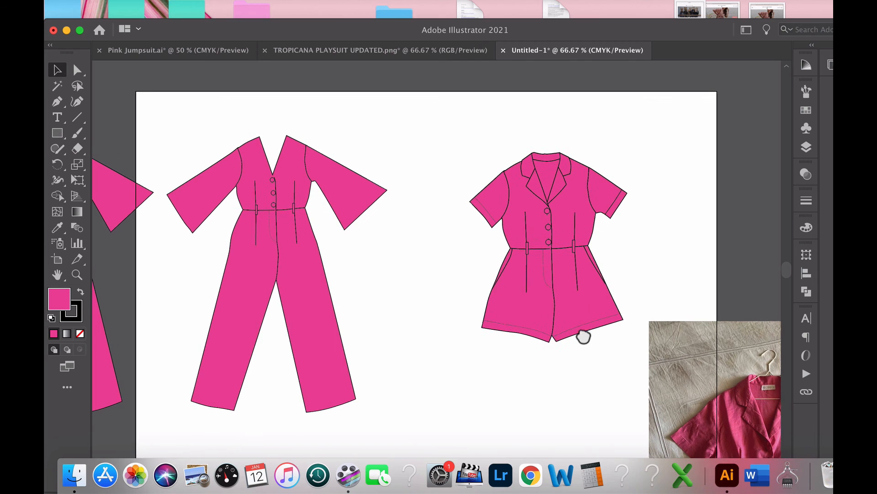
pyautogui.click(648, 359)
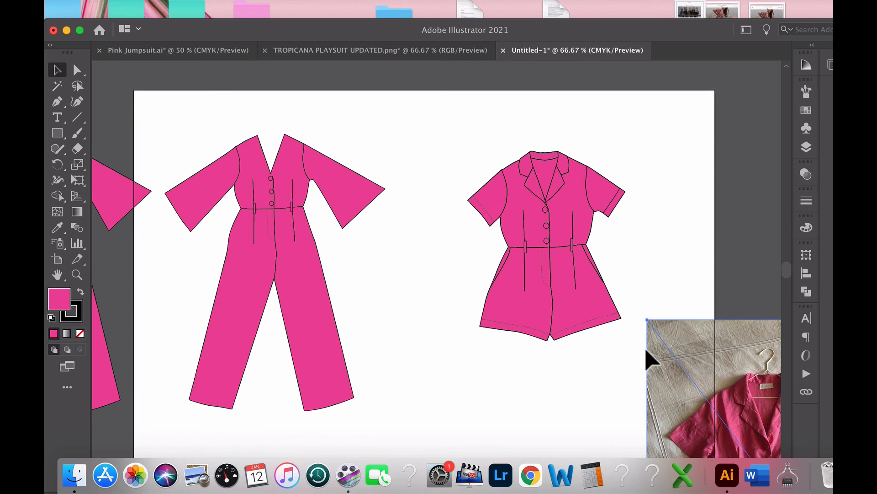
# Compare the finished illustration in Pink Jumpsuit.ai with the pink playsuit drawing and the Tropicana Playsuit specification sheet.
pyautogui.click(155, 51)
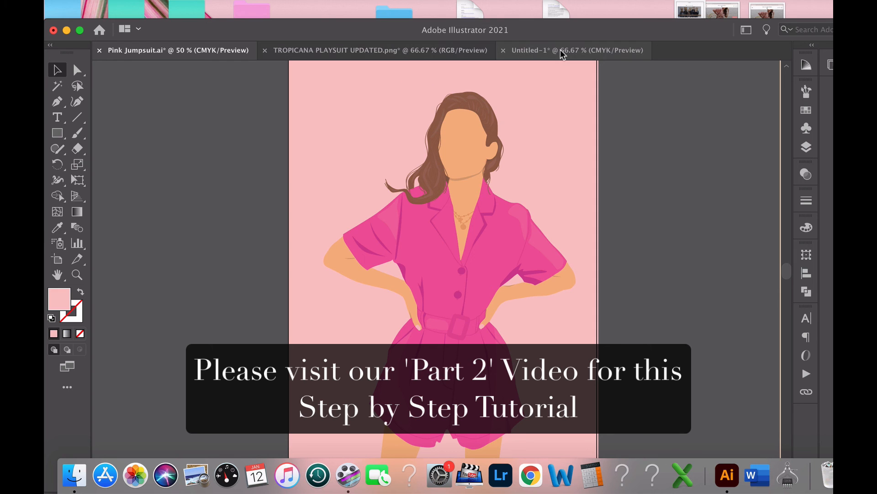
pyautogui.click(514, 49)
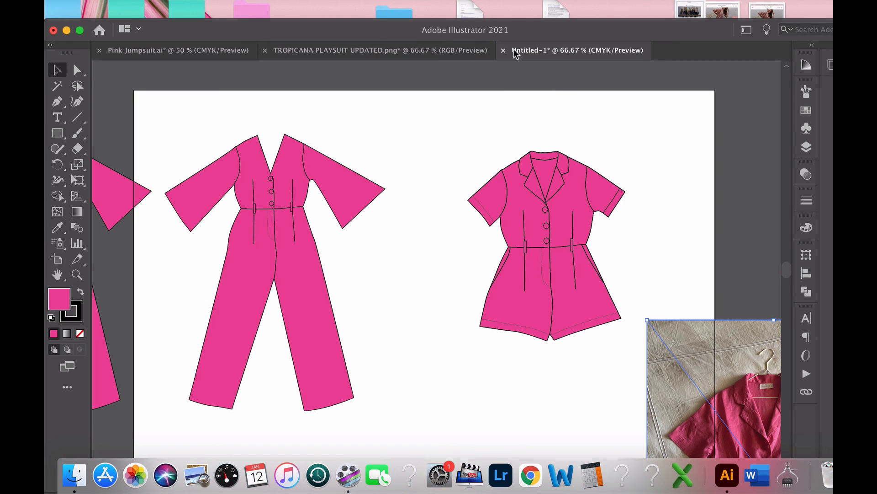
pyautogui.click(630, 274)
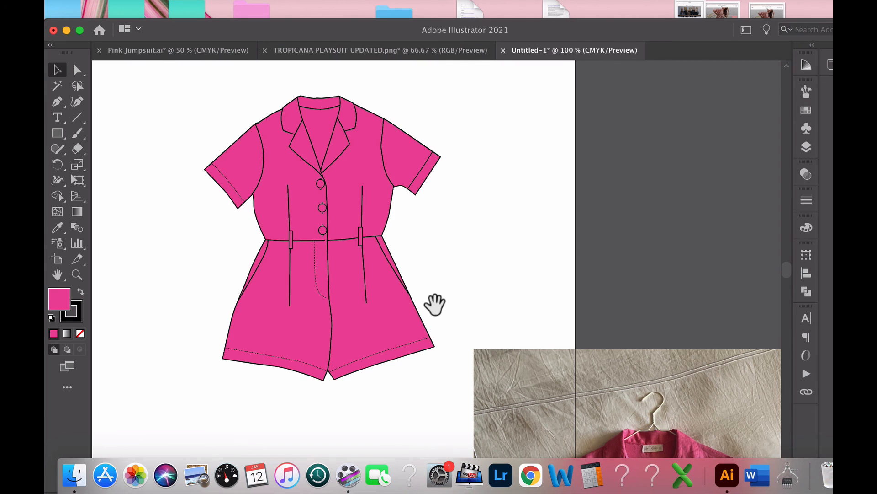
pyautogui.moveTo(470, 247); pyautogui.dragTo(463, 284)
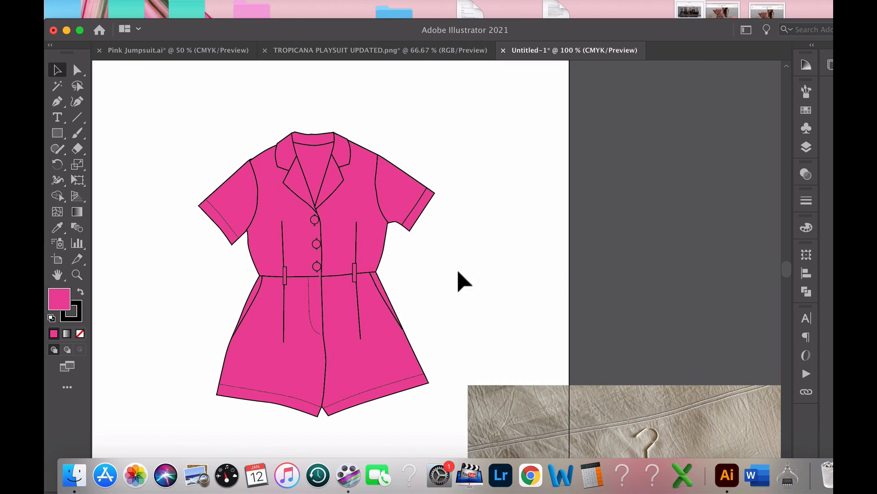
pyautogui.click(363, 51)
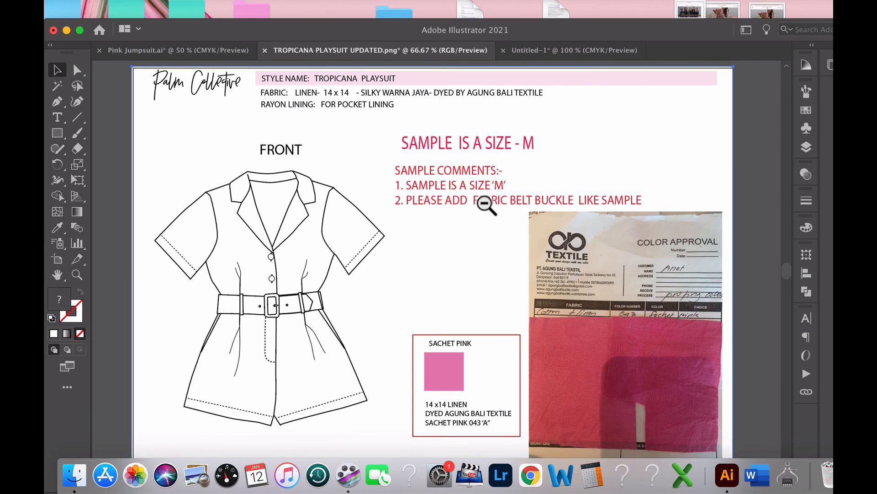
pyautogui.keyDown('alt'); pyautogui.click(486, 205); pyautogui.keyUp('alt')
pyautogui.click(428, 289)
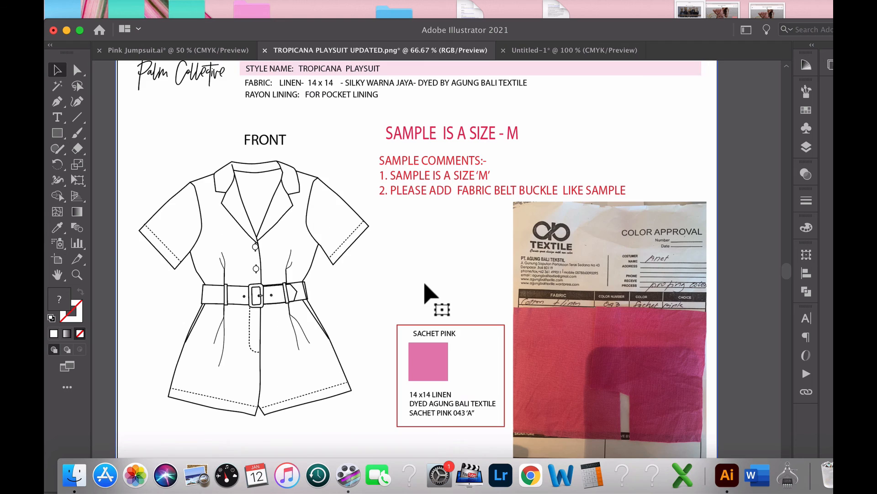
pyautogui.click(425, 292)
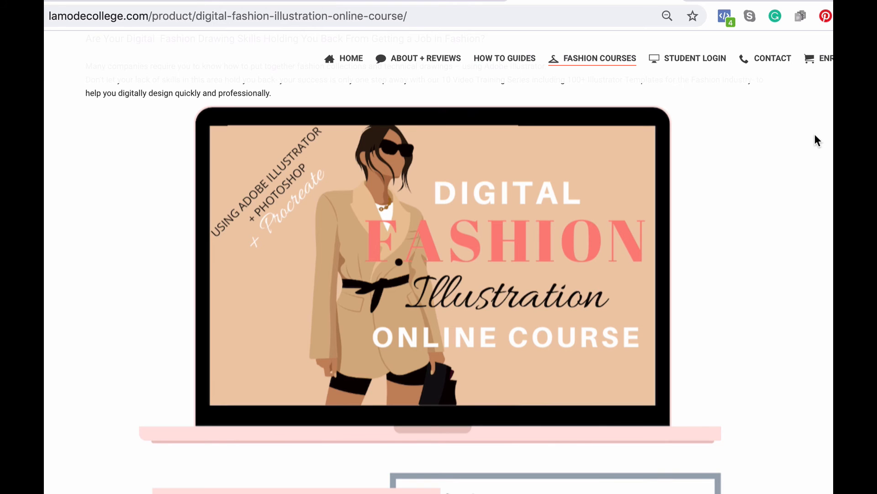
# Read through the Digital Fashion Illustration course pages in the browser, including the clothing templates and the unit overview.
pyautogui.scroll(-6, 817, 141)
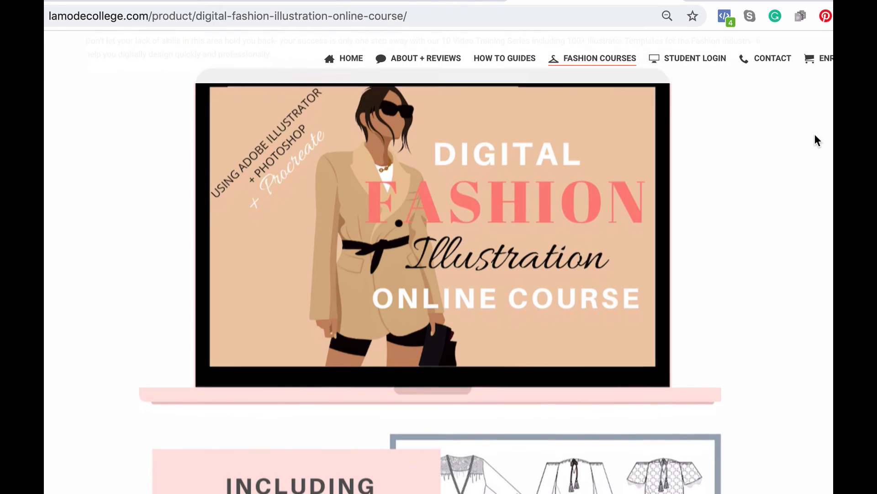
pyautogui.scroll(-5, 817, 141)
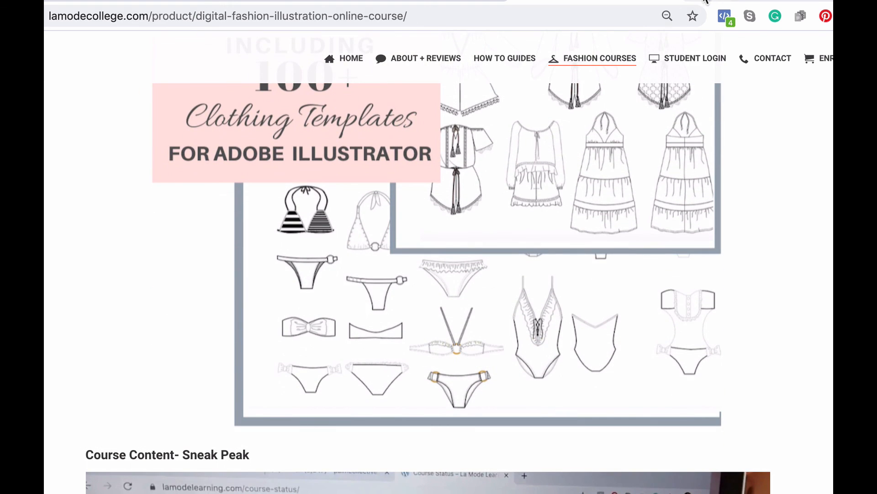
pyautogui.click(770, 2)
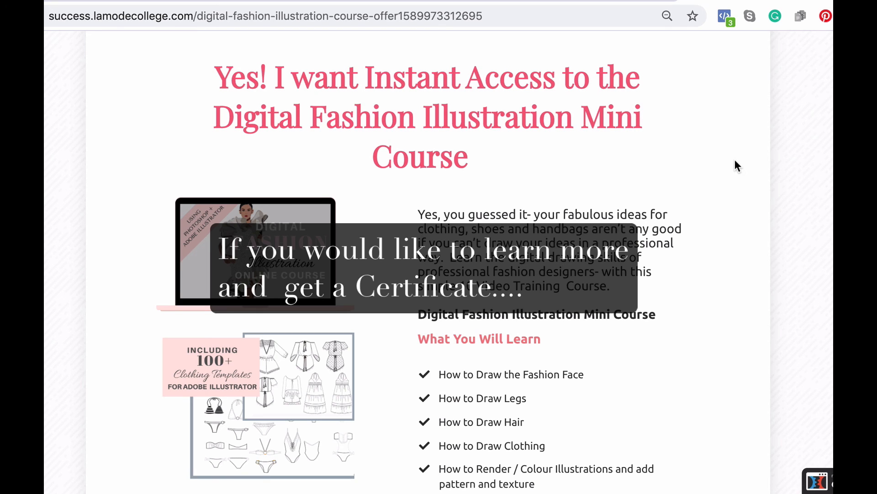
pyautogui.scroll(-5, 735, 161)
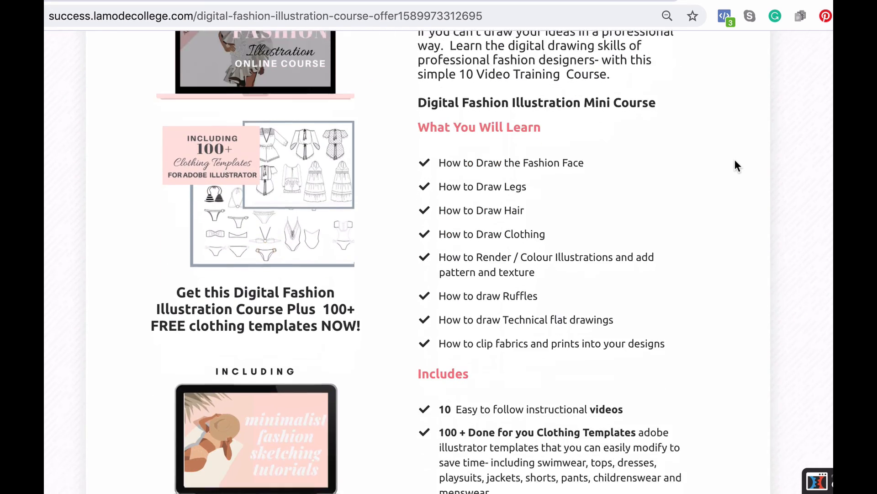
pyautogui.scroll(-6, 735, 160)
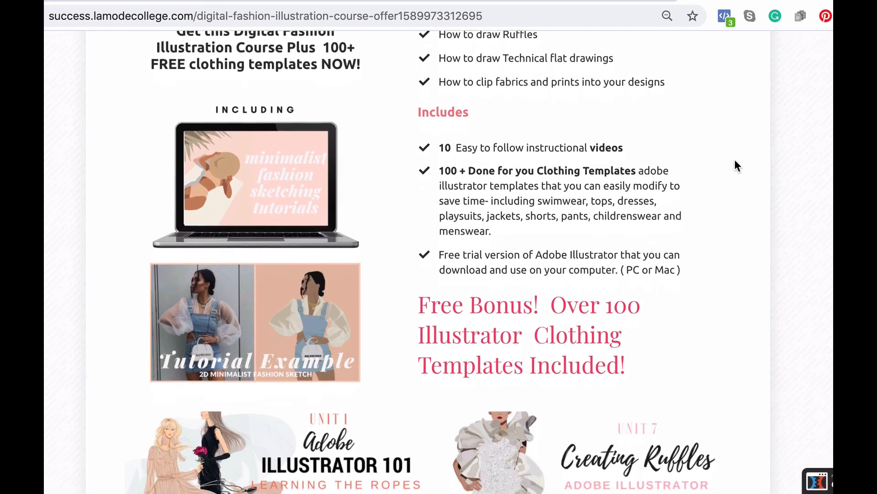
pyautogui.scroll(-8, 735, 160)
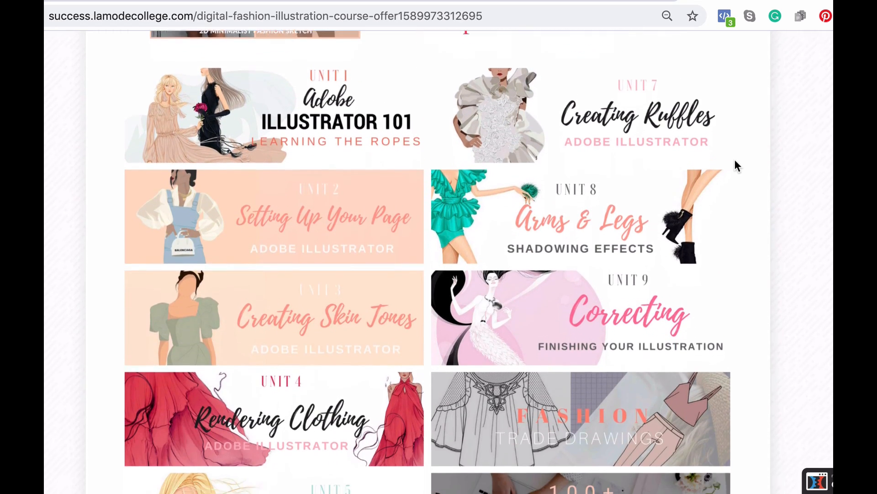
pyautogui.scroll(-5, 734, 161)
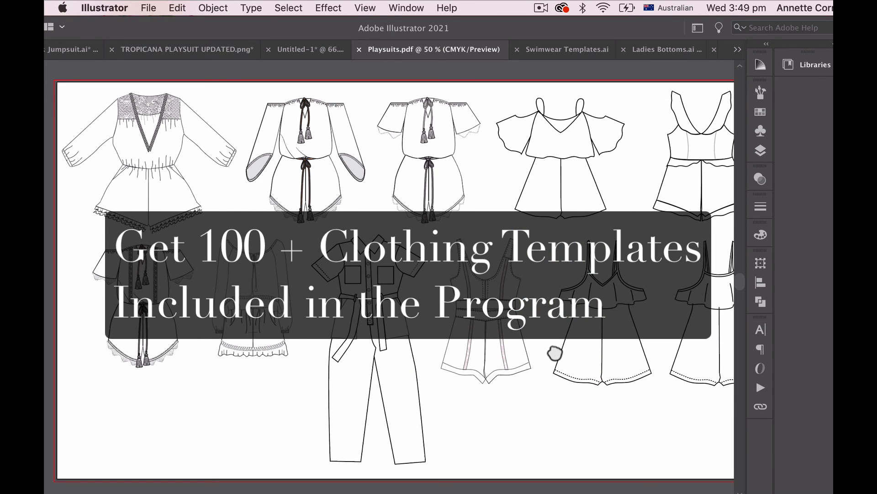
# Switch to Illustrator and look over the garment templates in Playsuits.pdf and Swimwear Templates.ai.
pyautogui.moveTo(555, 353); pyautogui.dragTo(390, 372)
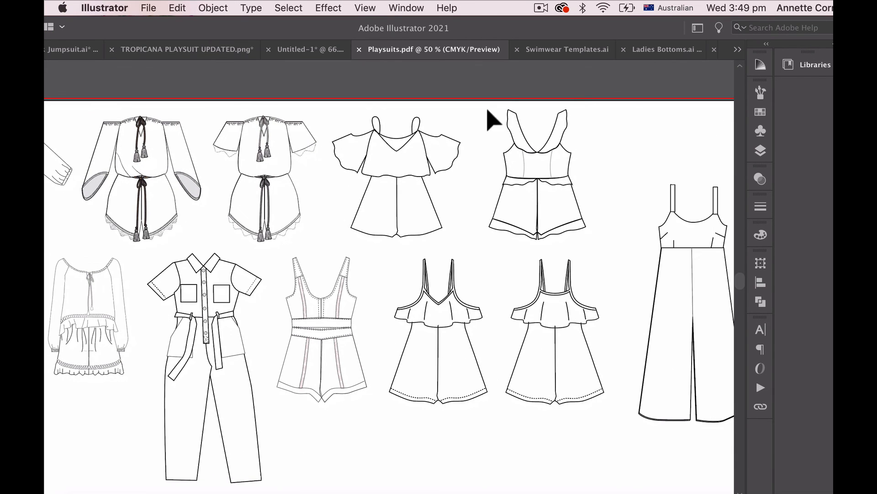
pyautogui.click(540, 50)
pyautogui.moveTo(404, 222); pyautogui.dragTo(368, 212)
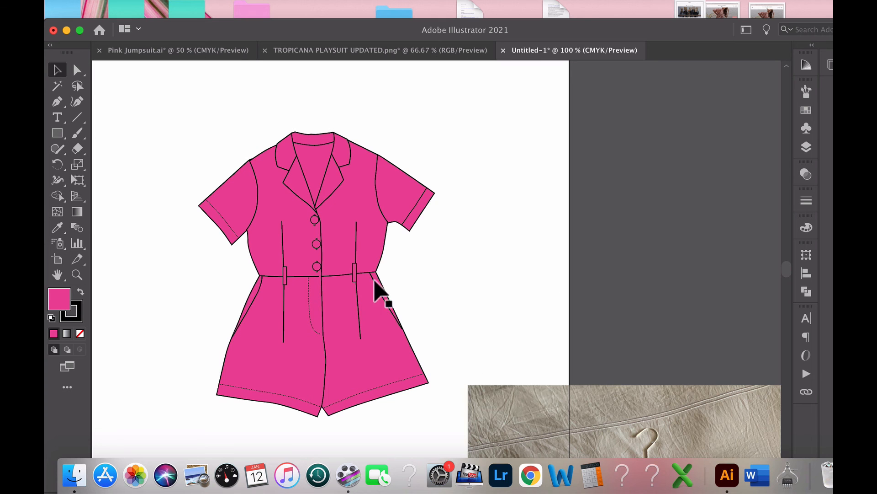
# Return to the Untitled-1 drawing and review the playsuit, the V-neck jumpsuits and the reference photo.
pyautogui.moveTo(375, 290); pyautogui.dragTo(663, 280)
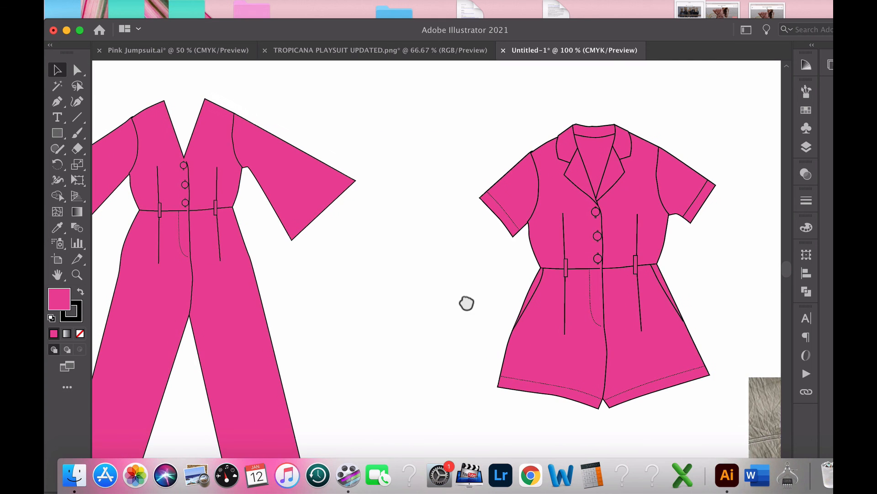
pyautogui.moveTo(466, 302); pyautogui.dragTo(419, 314)
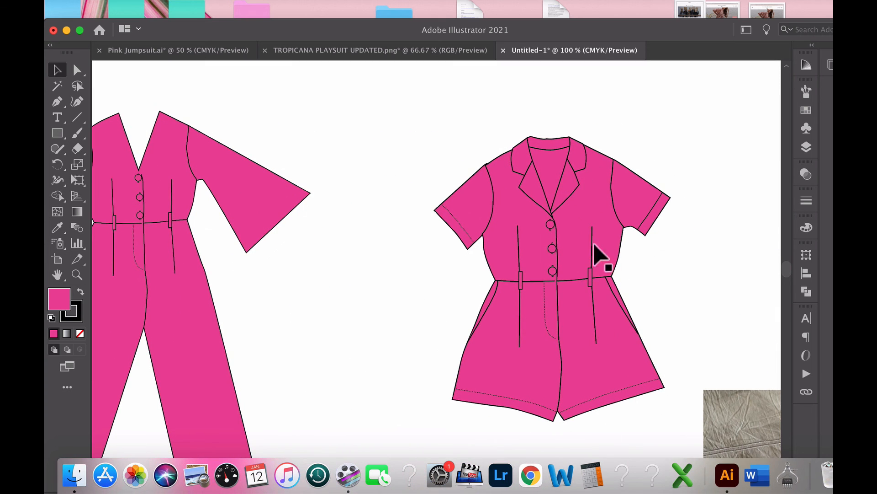
pyautogui.click(601, 364)
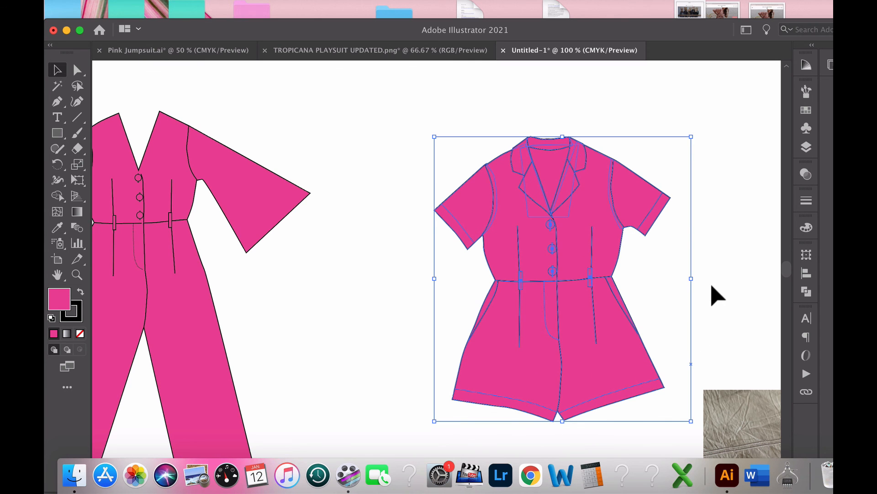
pyautogui.click(717, 295)
pyautogui.keyDown('alt'); pyautogui.click(632, 263); pyautogui.keyUp('alt')
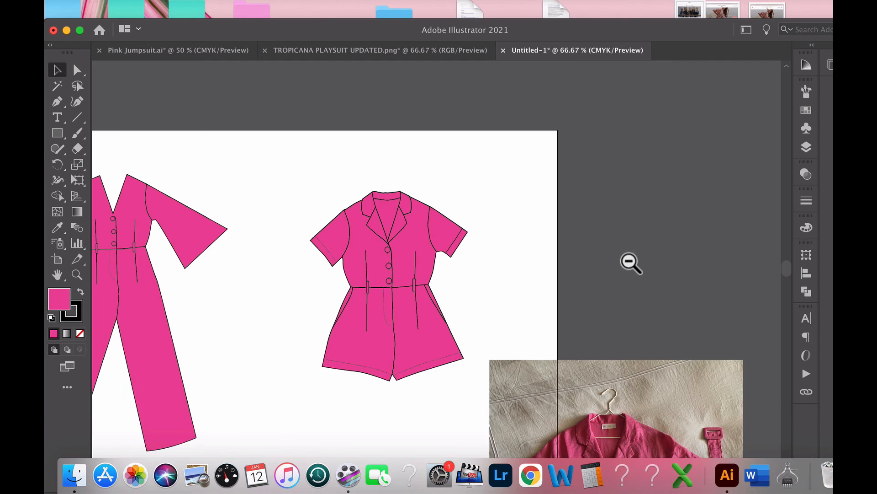
pyautogui.keyDown('alt'); pyautogui.click(498, 294); pyautogui.keyUp('alt')
pyautogui.moveTo(539, 290); pyautogui.dragTo(738, 291)
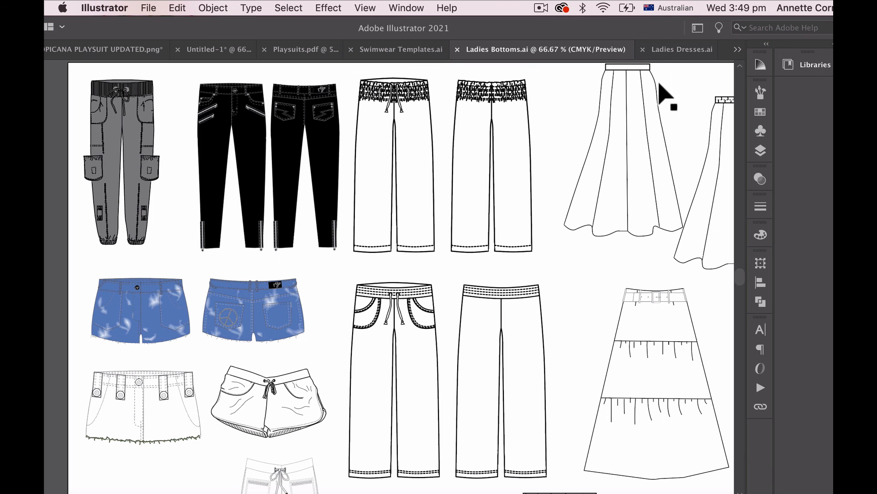
# Browse the dress templates in Ladies Dresses.ai.
pyautogui.click(678, 53)
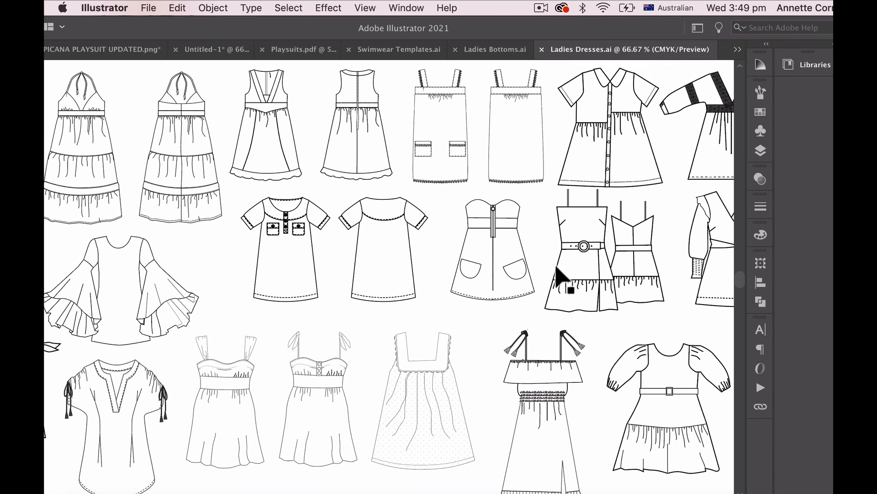
pyautogui.moveTo(379, 315); pyautogui.dragTo(341, 303)
pyautogui.moveTo(514, 314); pyautogui.dragTo(53, 311)
pyautogui.press('v')
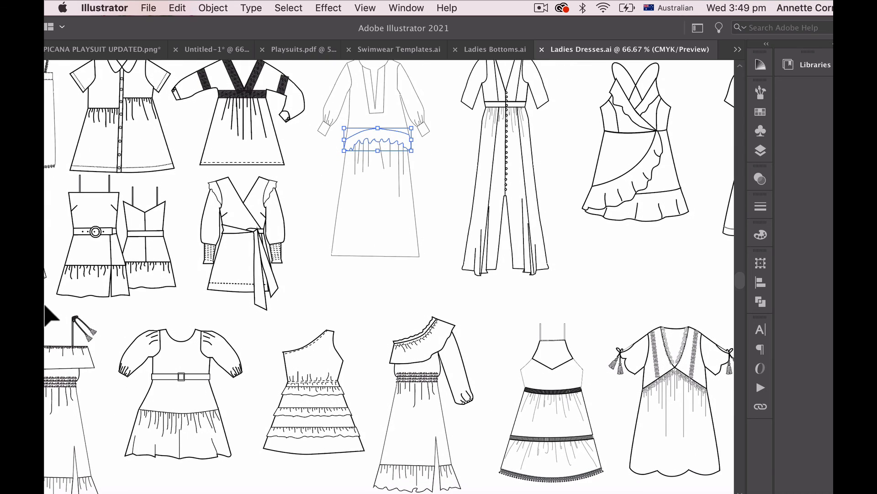